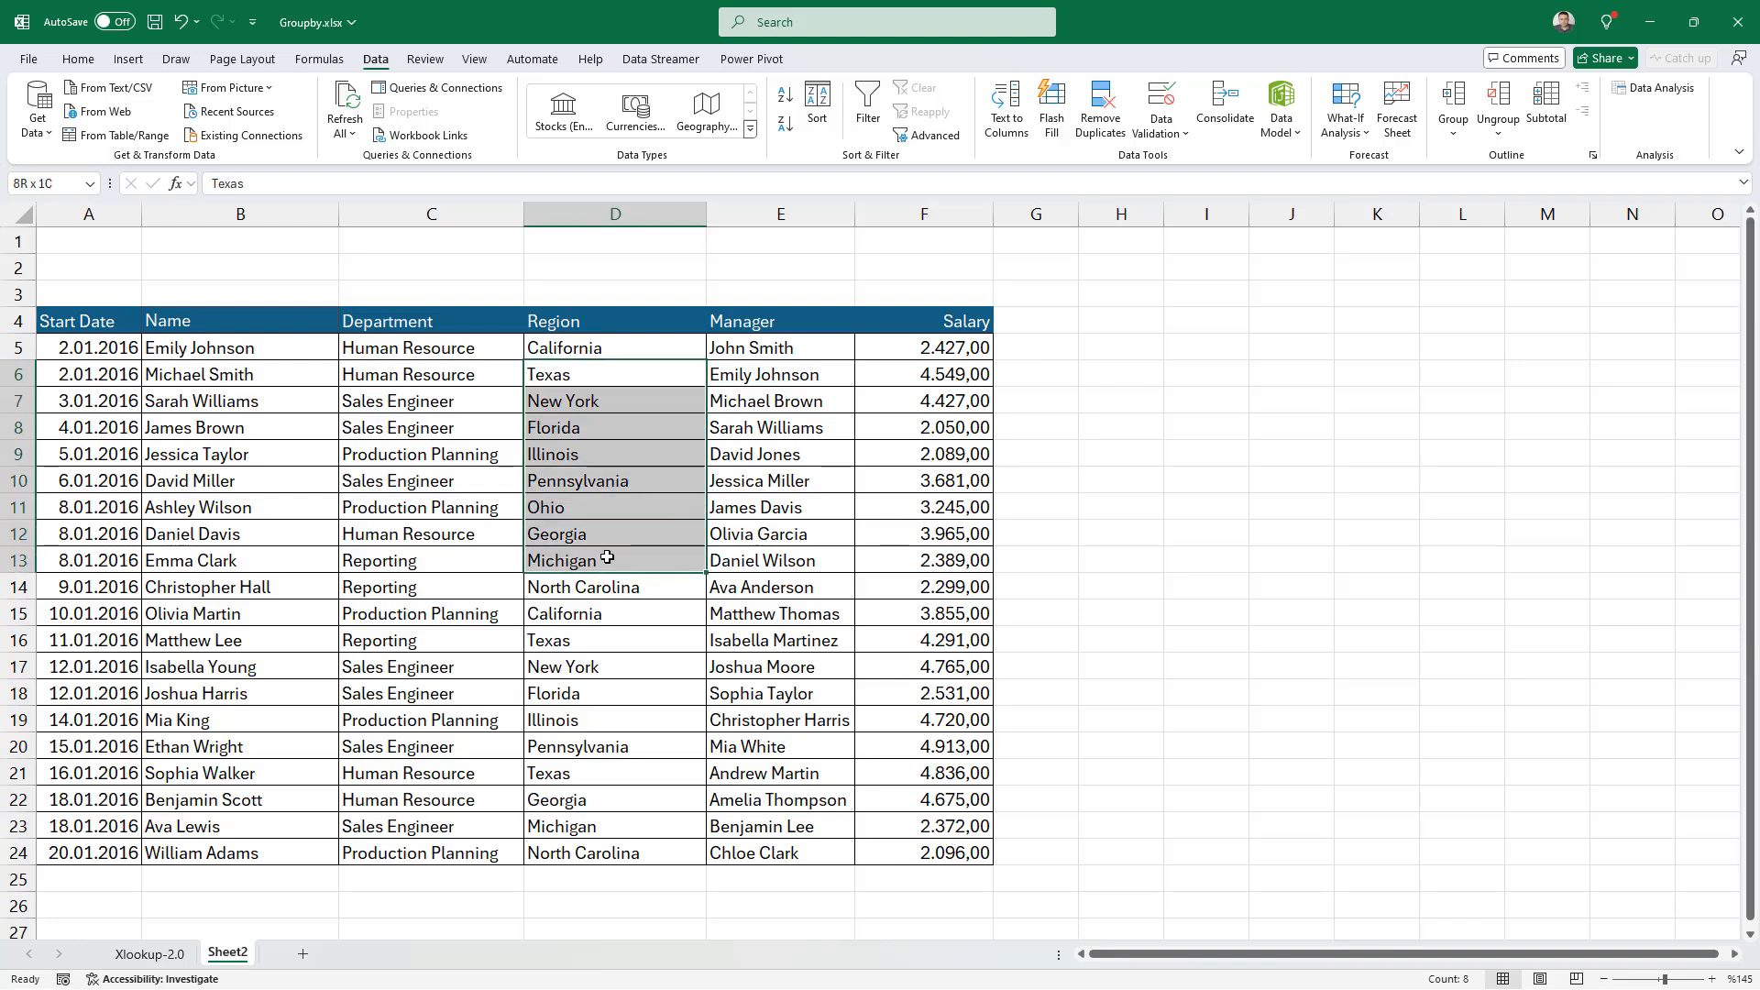
pyautogui.moveTo(416, 401); pyautogui.dragTo(424, 476)
pyautogui.moveTo(953, 420); pyautogui.dragTo(948, 561)
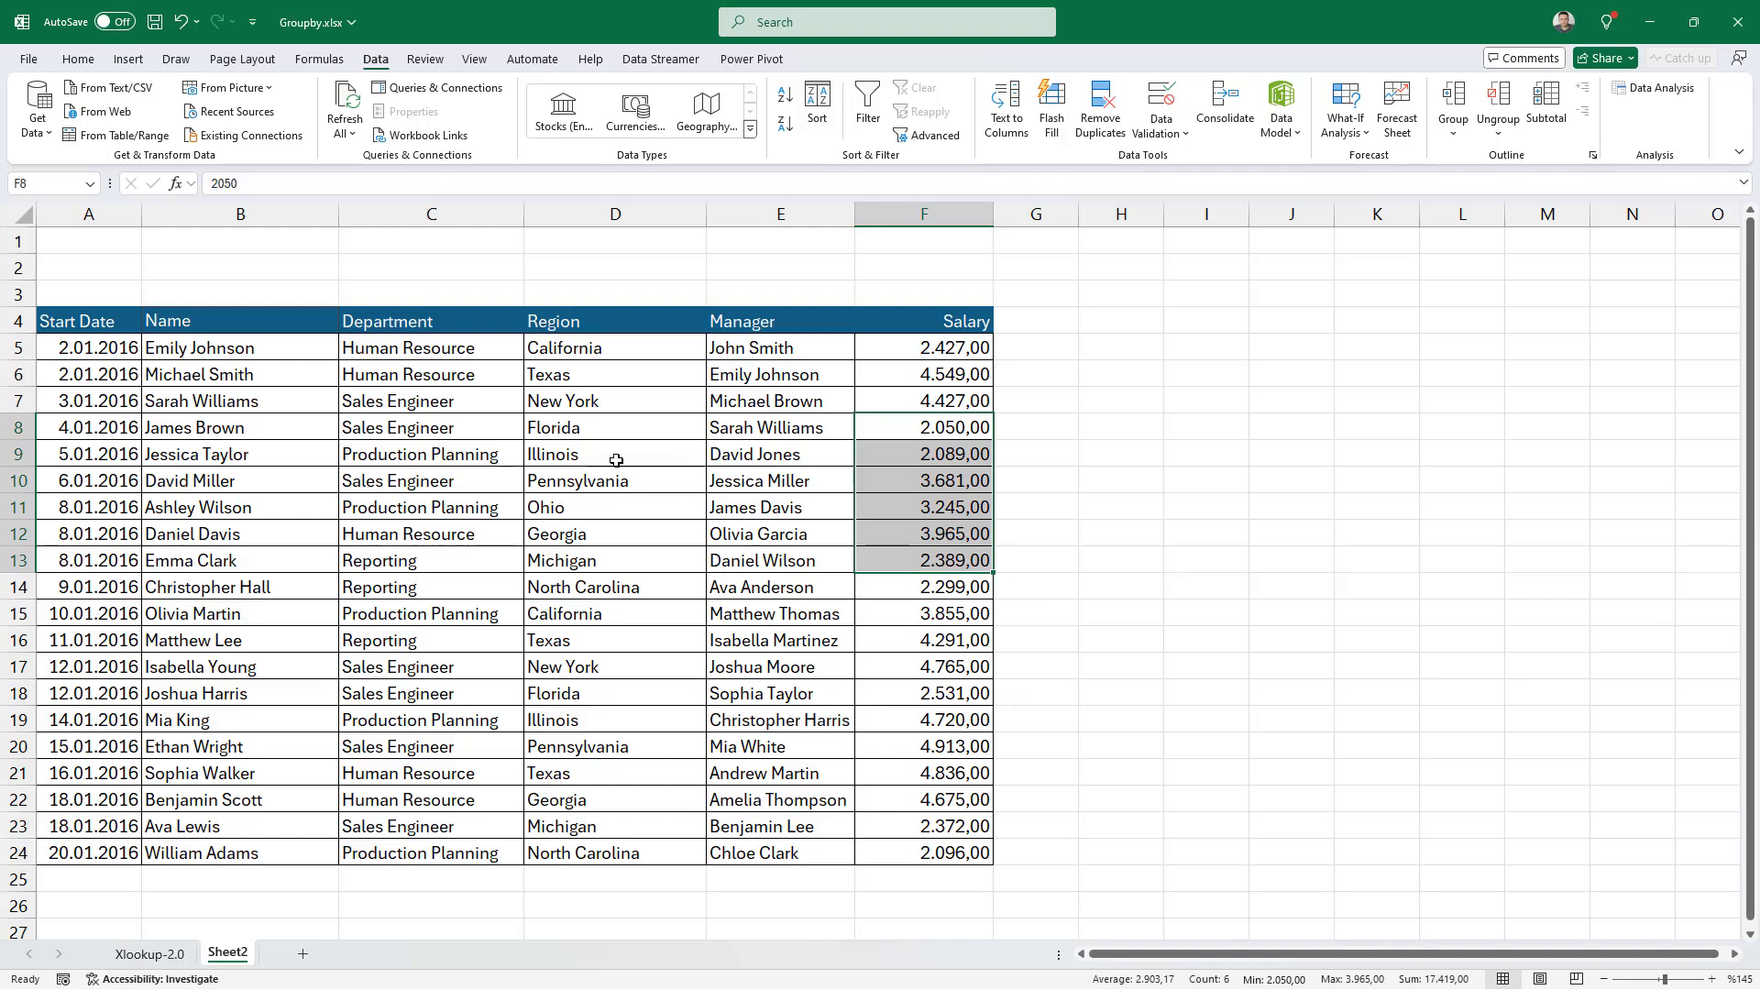
# Step: Copy the Region header from D4 to I4, keeping its formatting and source column width
pyautogui.click(621, 330)
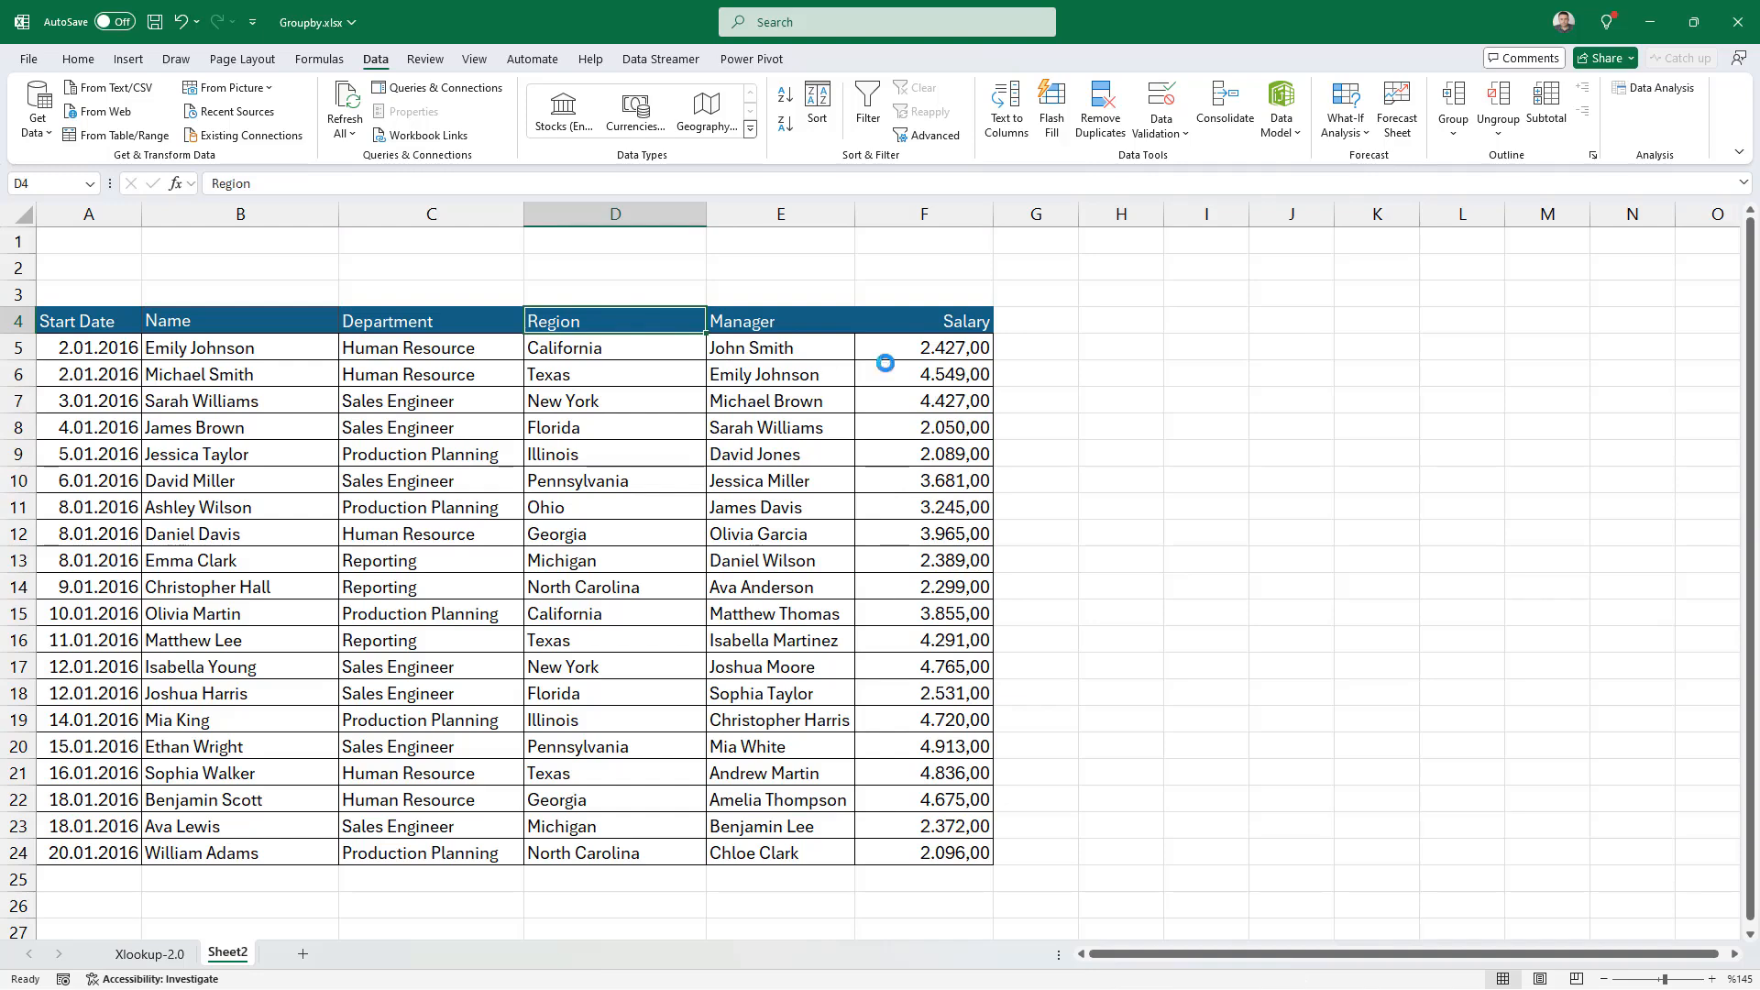
pyautogui.hotkey('ctrl', 'c')
pyautogui.click(1181, 321)
pyautogui.rightClick(1183, 321)
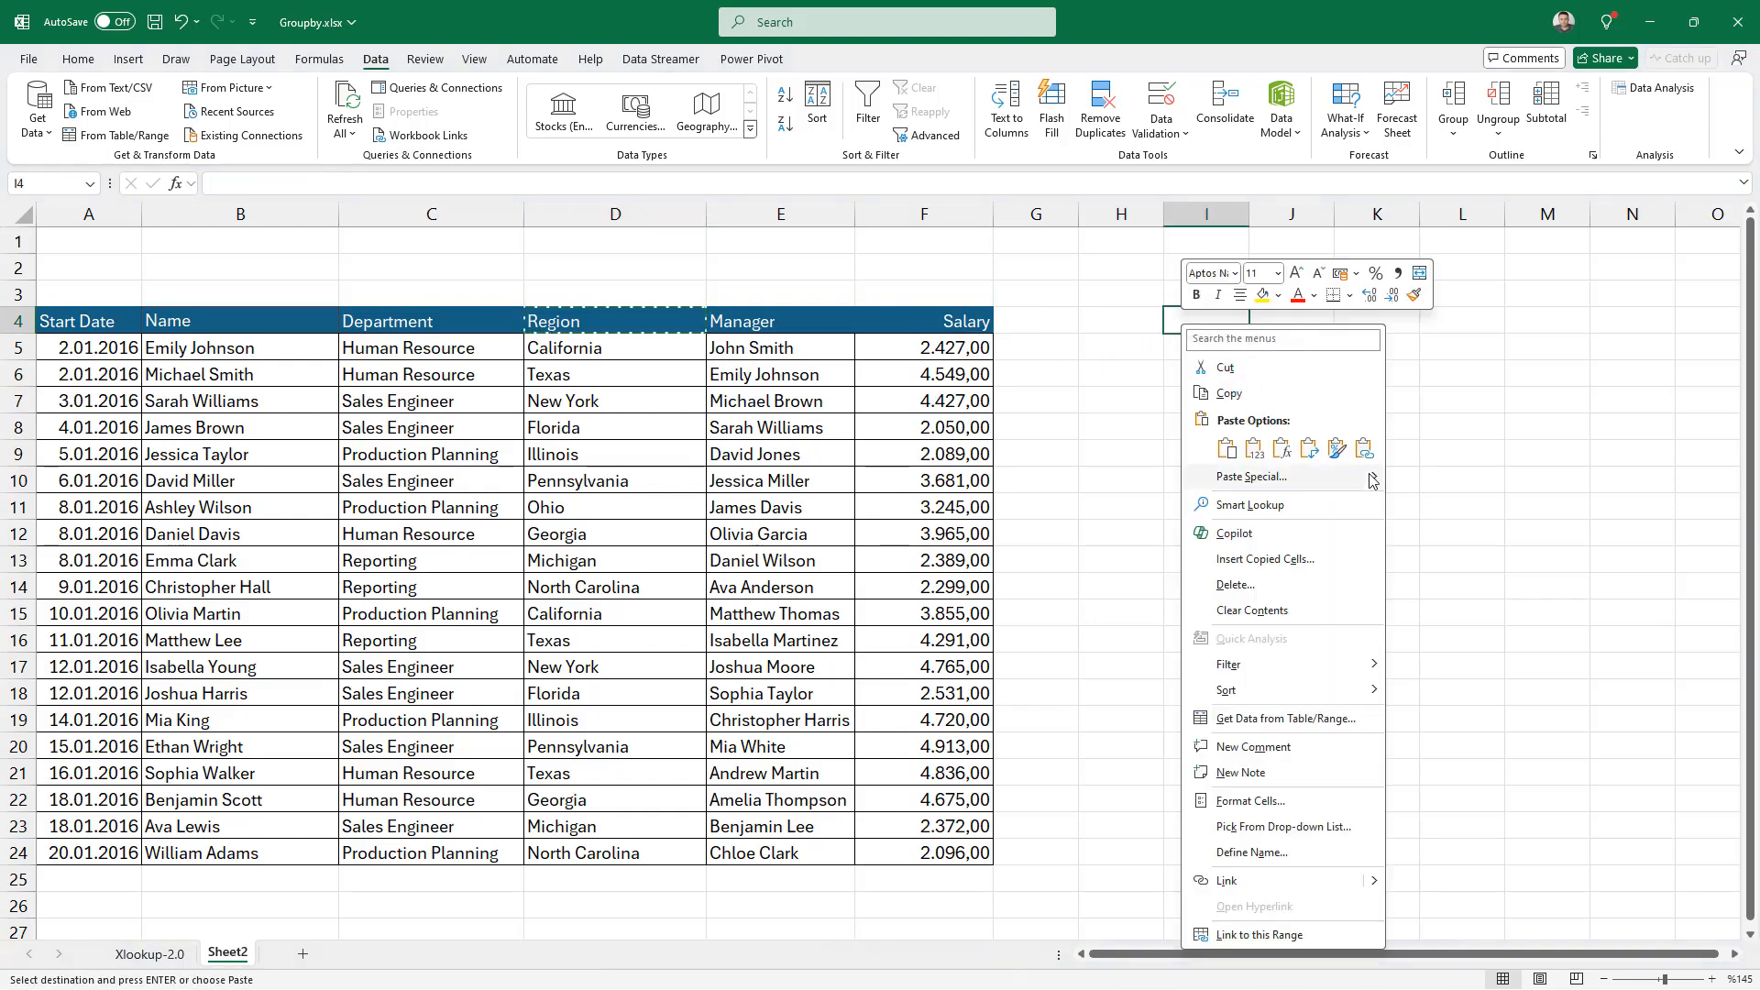
pyautogui.moveTo(1370, 476)
pyautogui.click(1430, 535)
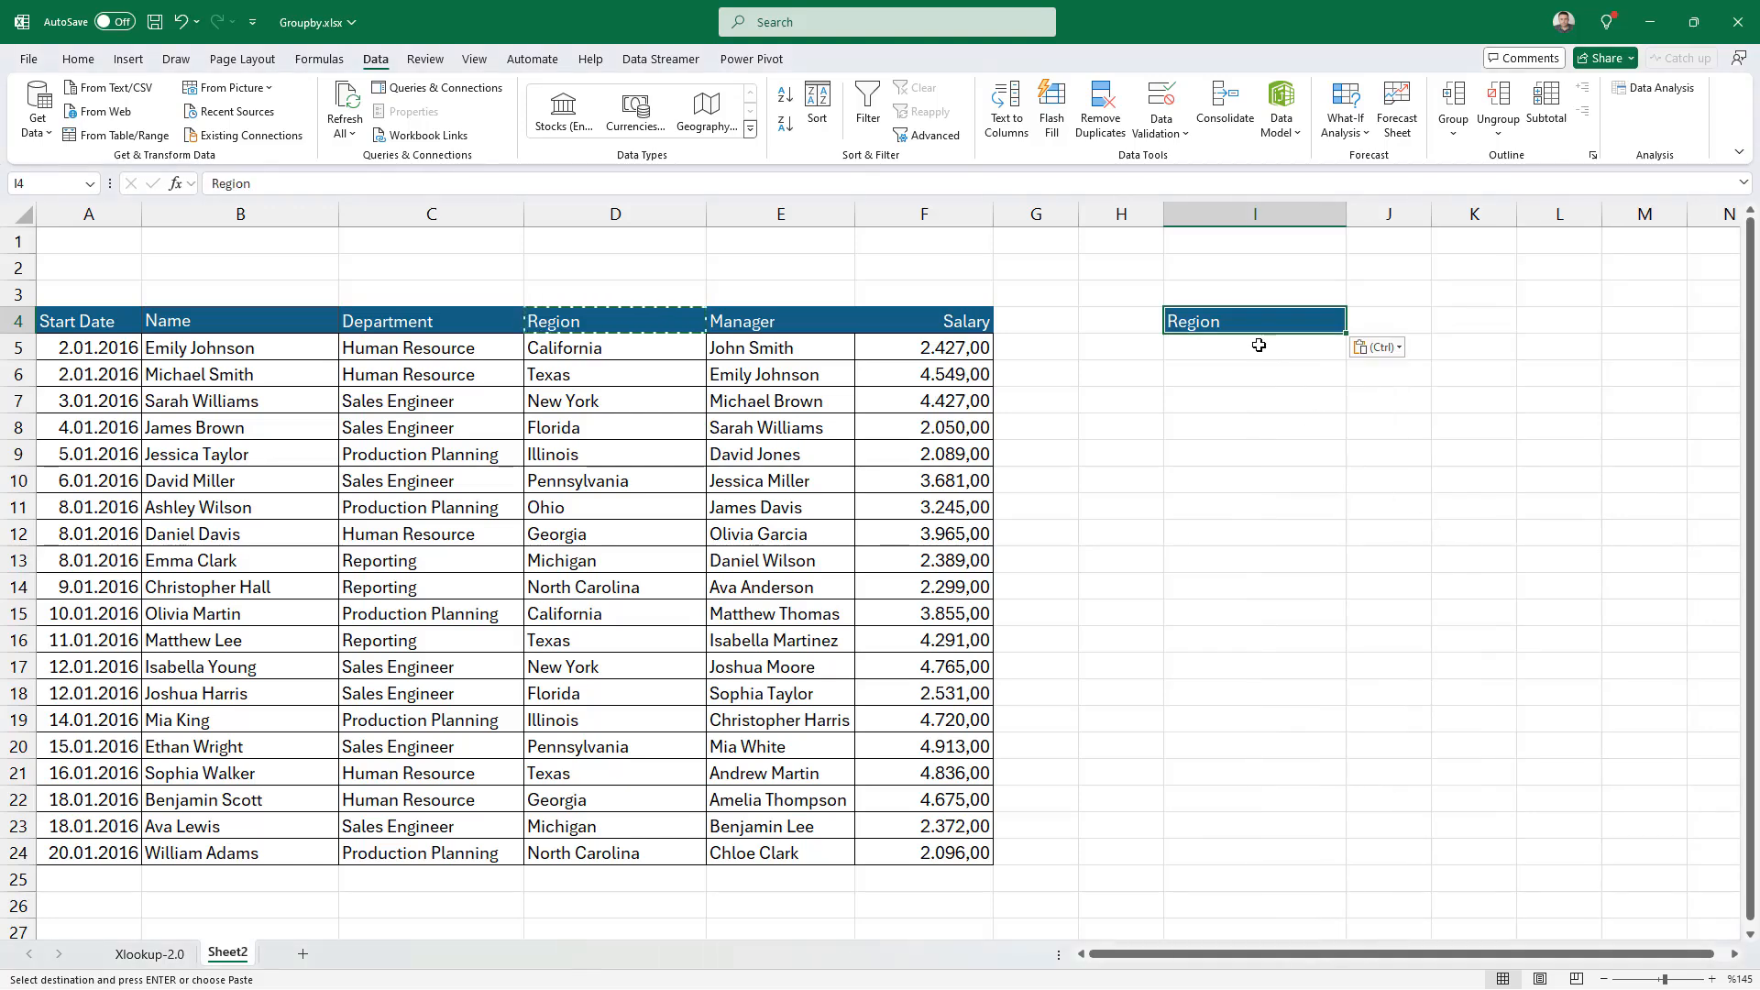
# Step: Enter =UNIQUE(D5:D100) in I5 to list the distinct regions
pyautogui.click(1263, 348)
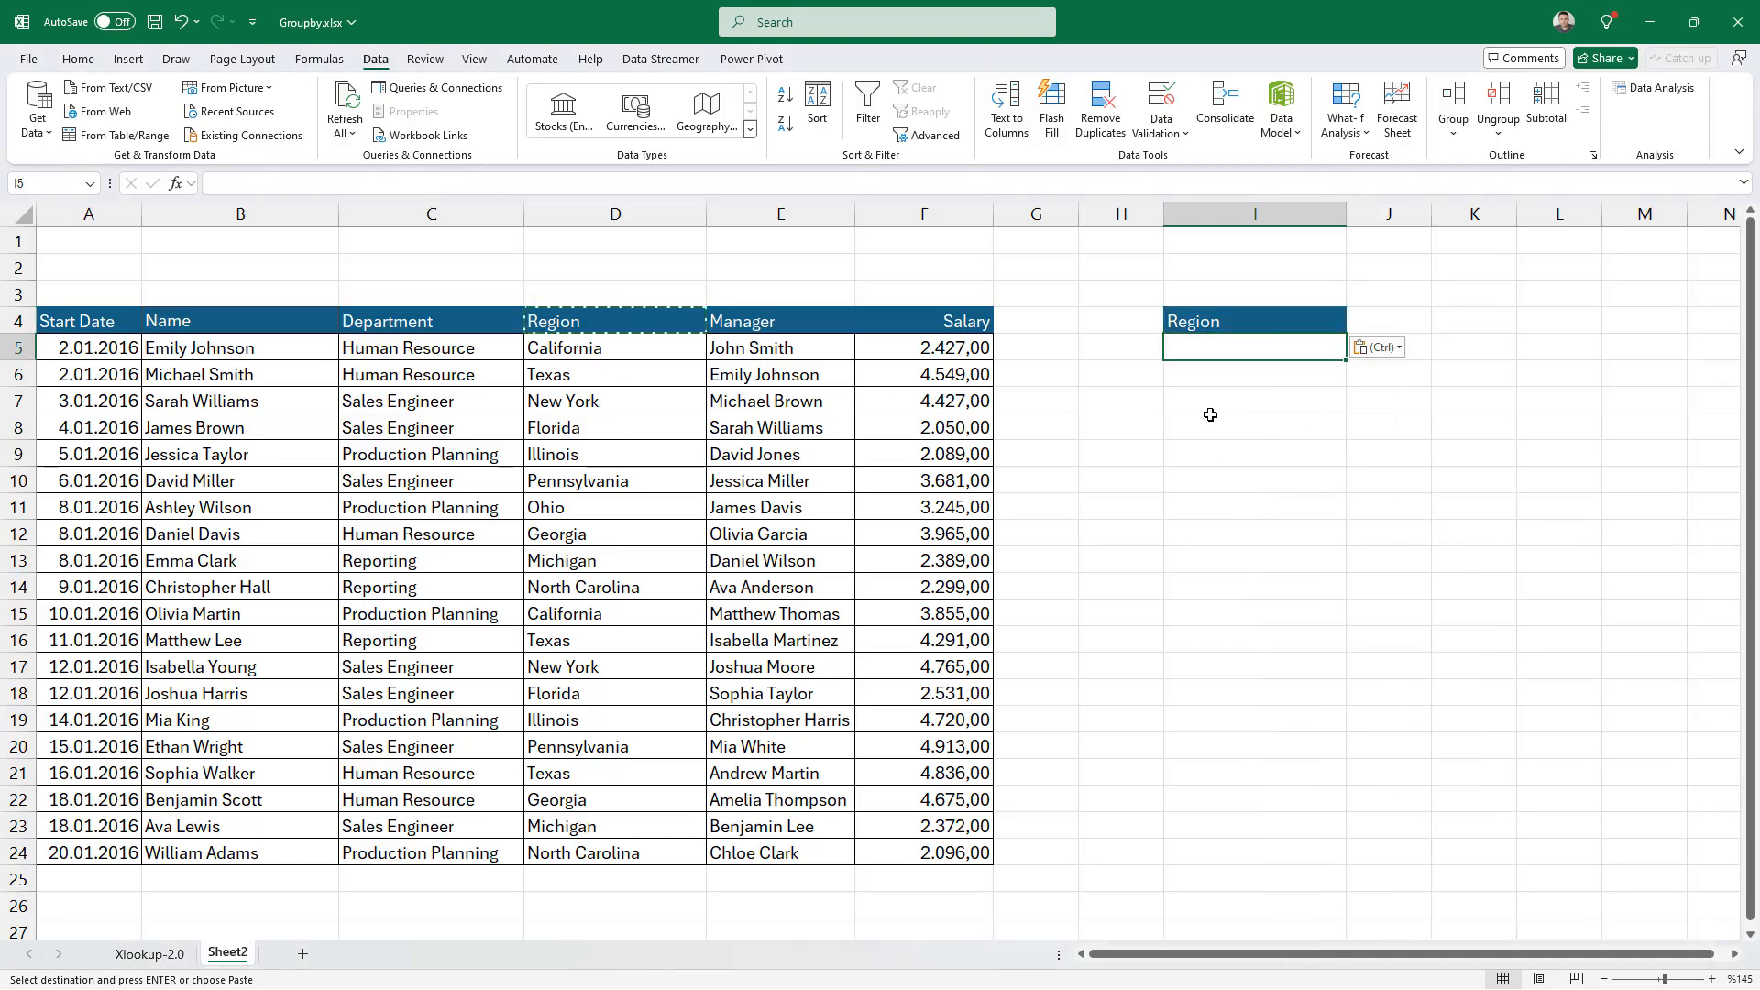
pyautogui.write('=u')
pyautogui.press('Down')
pyautogui.press('Down')
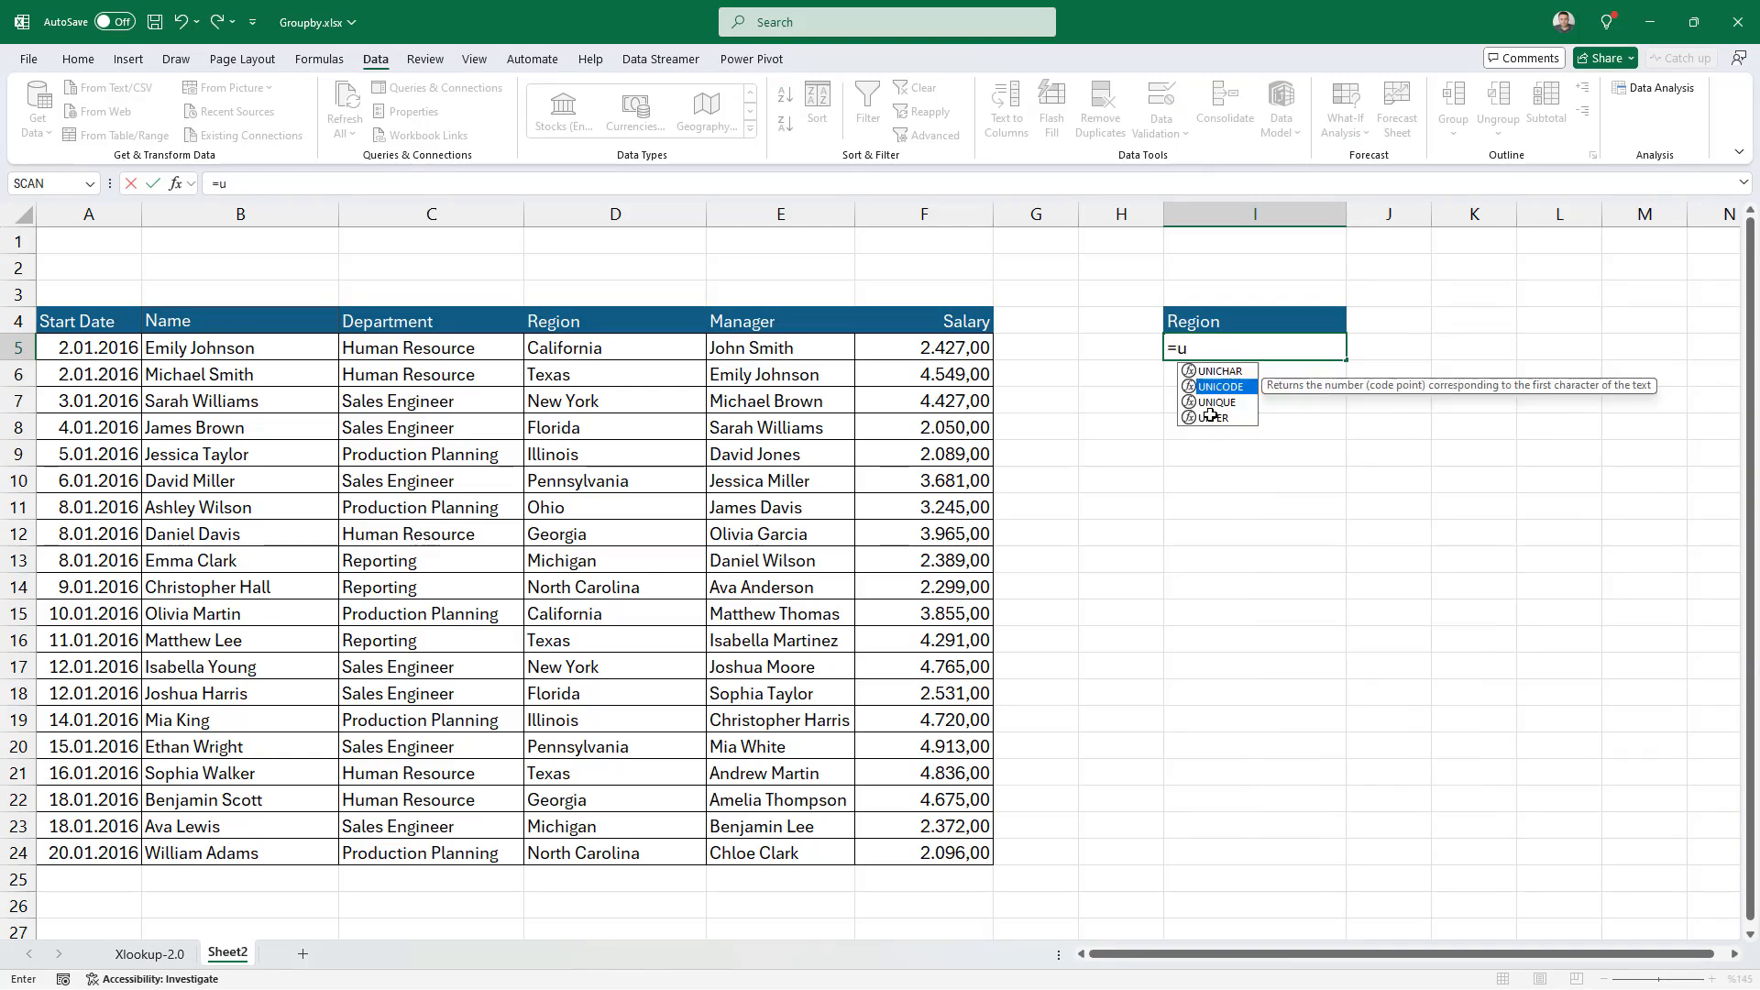
pyautogui.press('Tab')
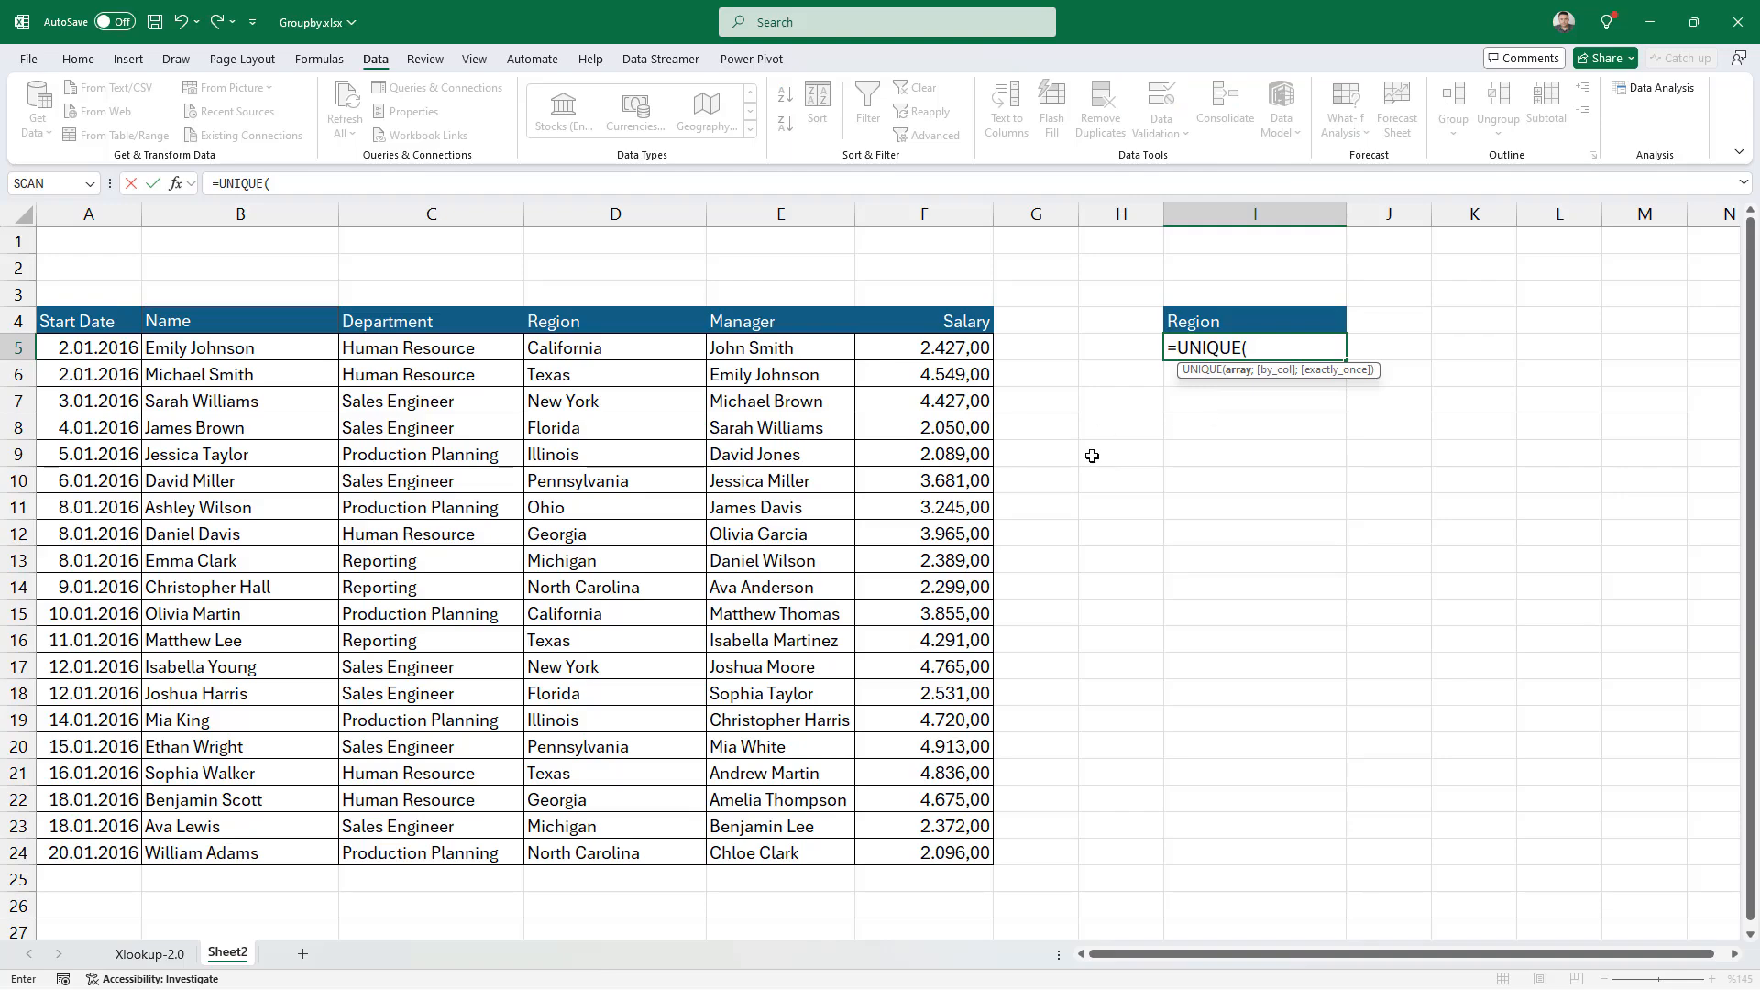
pyautogui.moveTo(624, 350)
pyautogui.mouseDown()
pyautogui.moveTo(593, 984)
pyautogui.moveTo(646, 262)
pyautogui.moveTo(652, 443)
pyautogui.moveTo(676, 157)
pyautogui.moveTo(656, 699)
pyautogui.moveTo(658, 348)
pyautogui.mouseUp()
pyautogui.scroll(20, 658, 343)
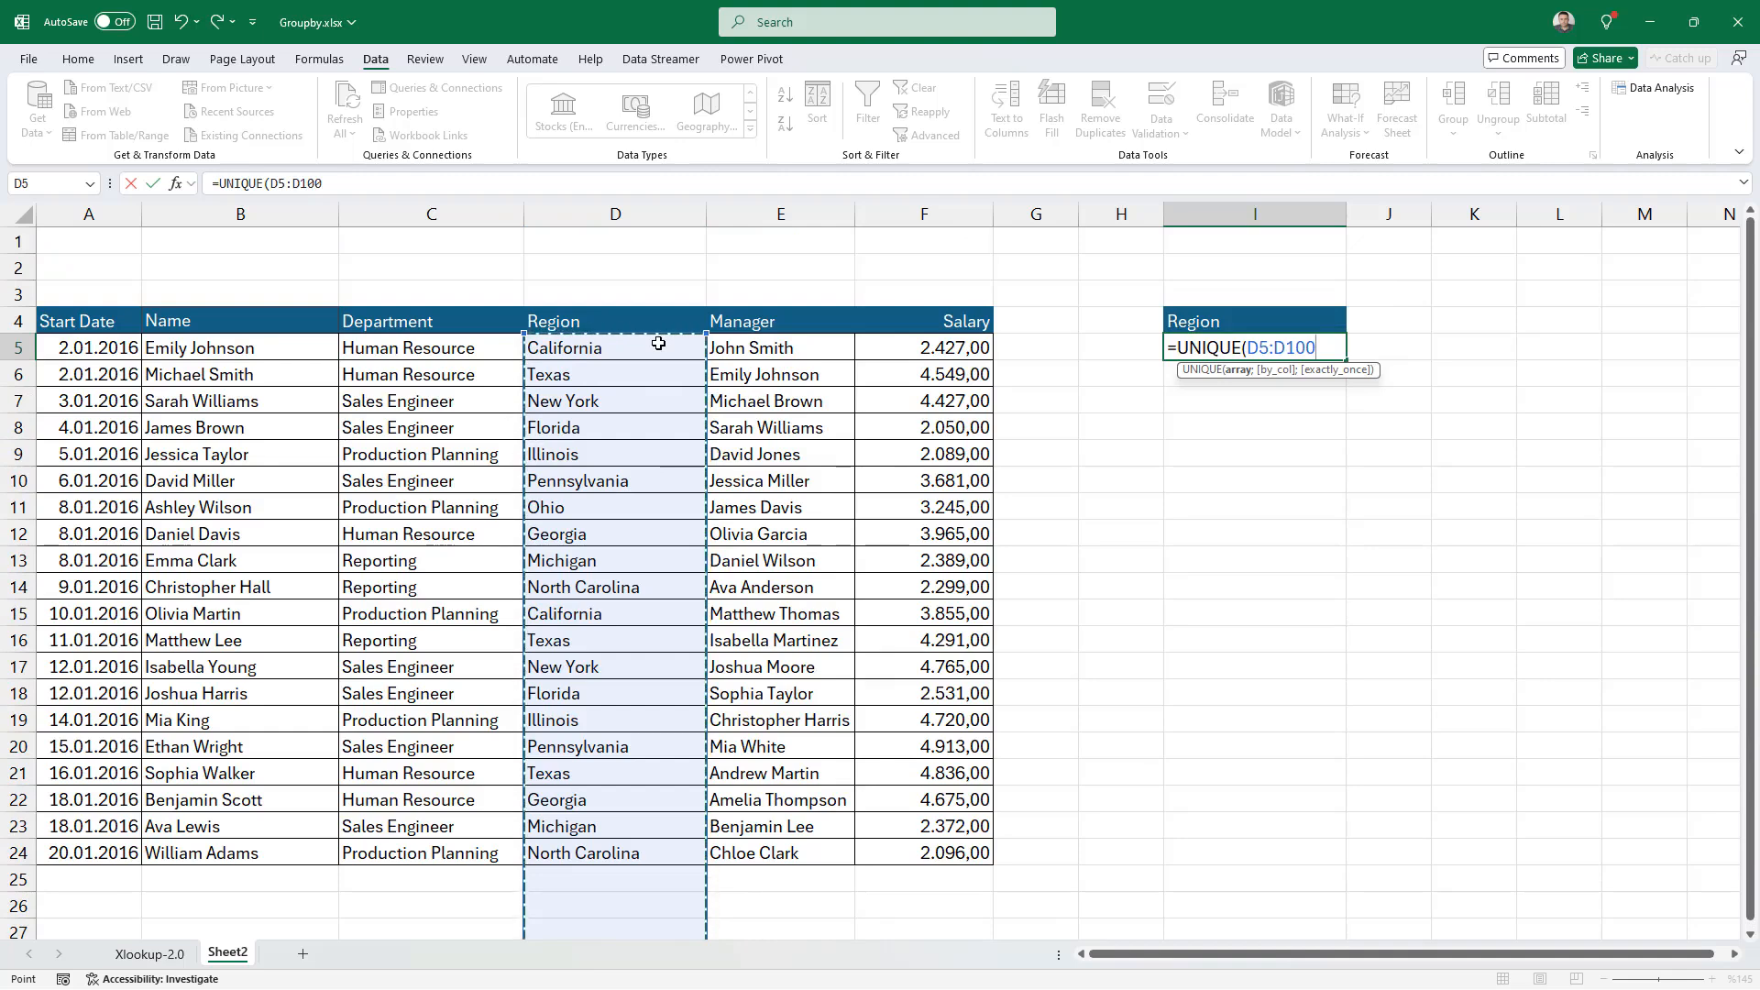
pyautogui.press('Return')
pyautogui.press('Up')
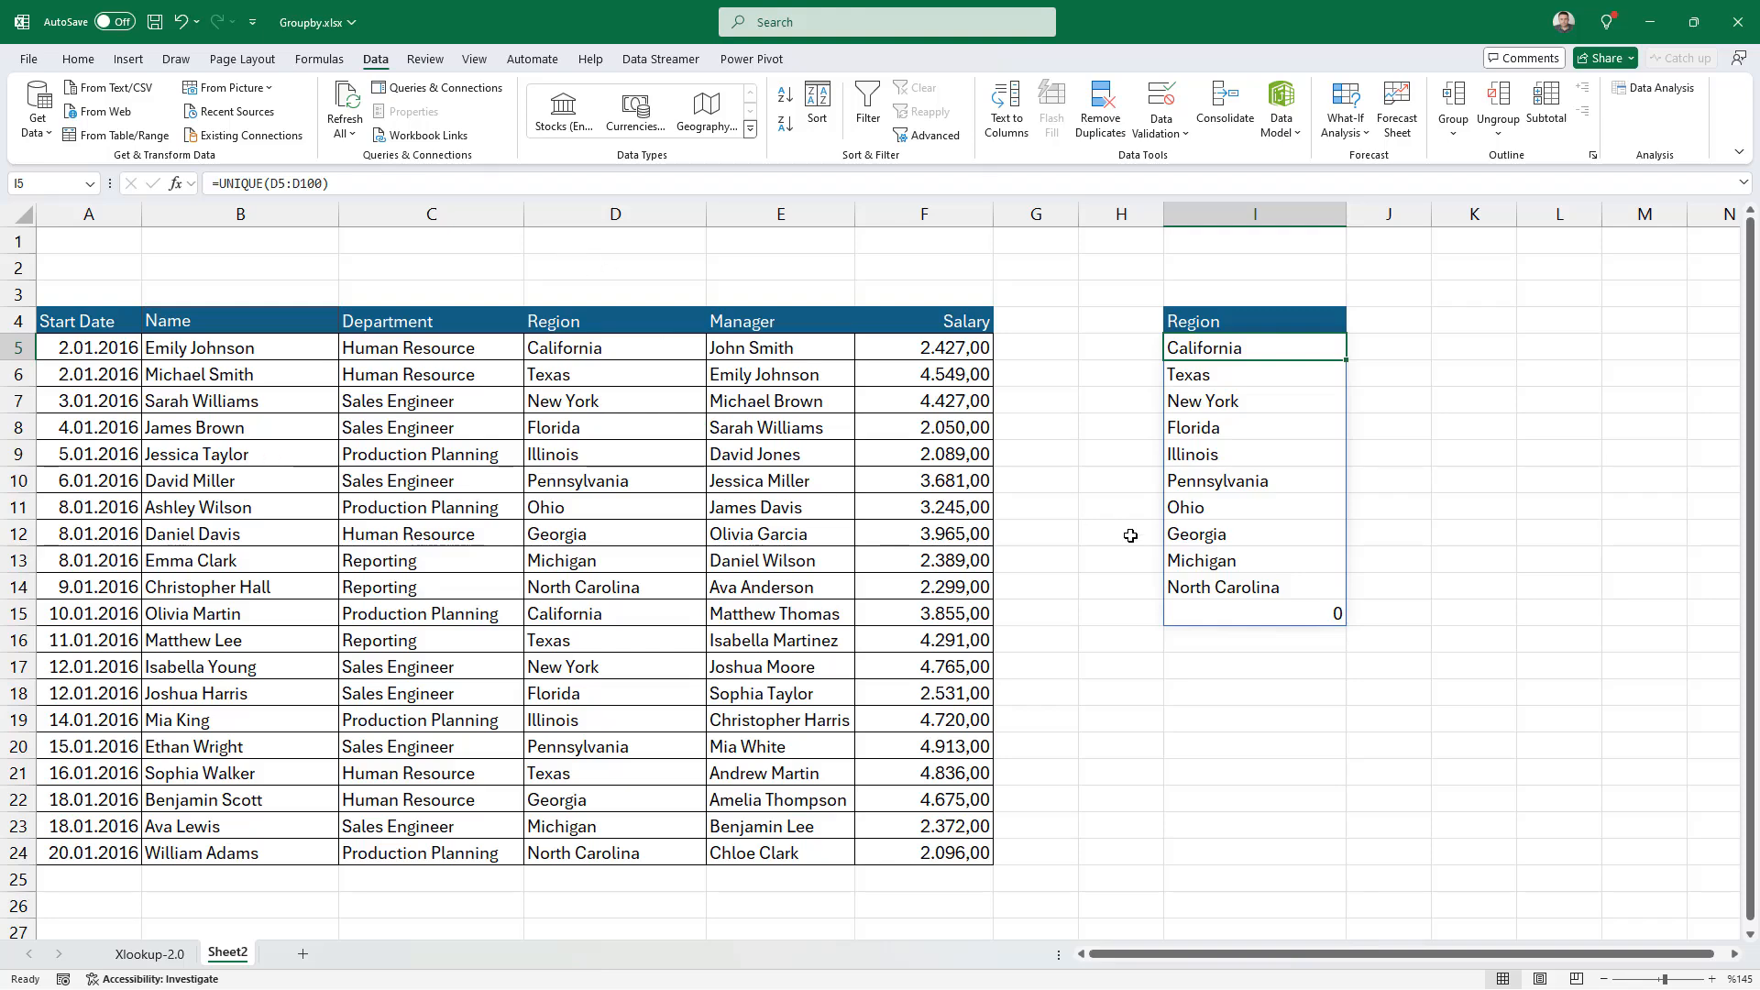
# Step: Change the range in the I5 formula to the trimmed reference D5:.D100 to drop trailing blanks
pyautogui.doubleClick(1231, 344)
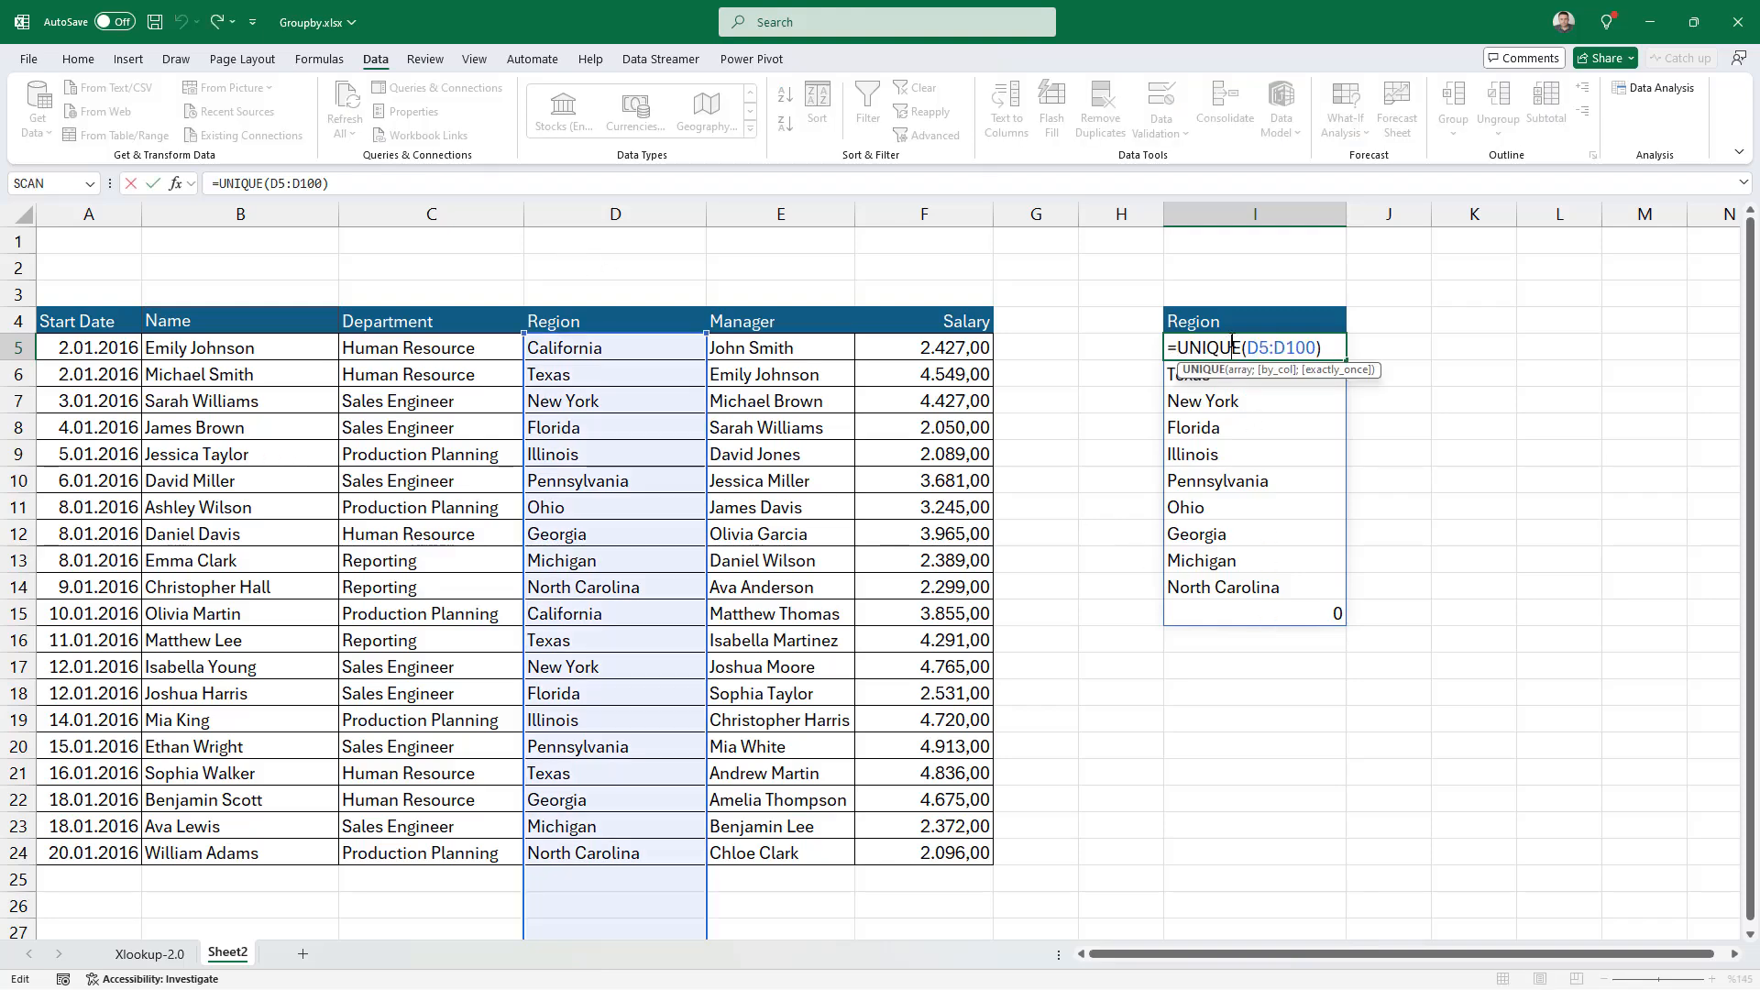
pyautogui.click(1272, 347)
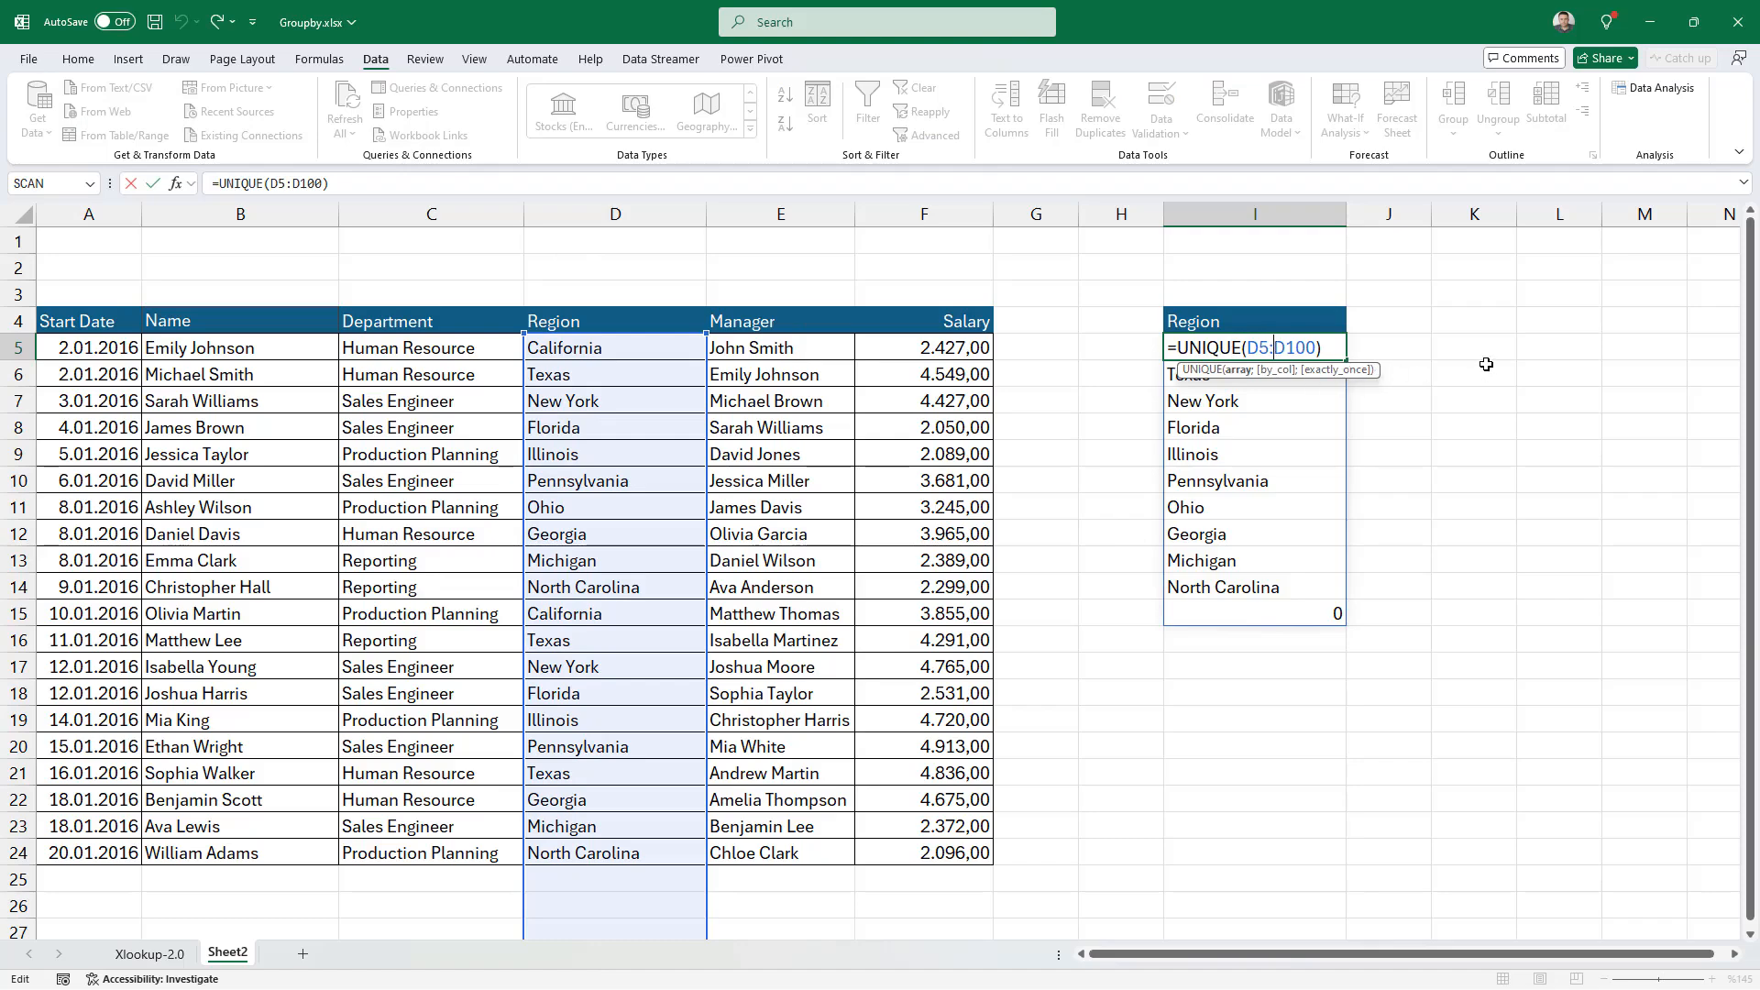
pyautogui.write('.')
pyautogui.press('Return')
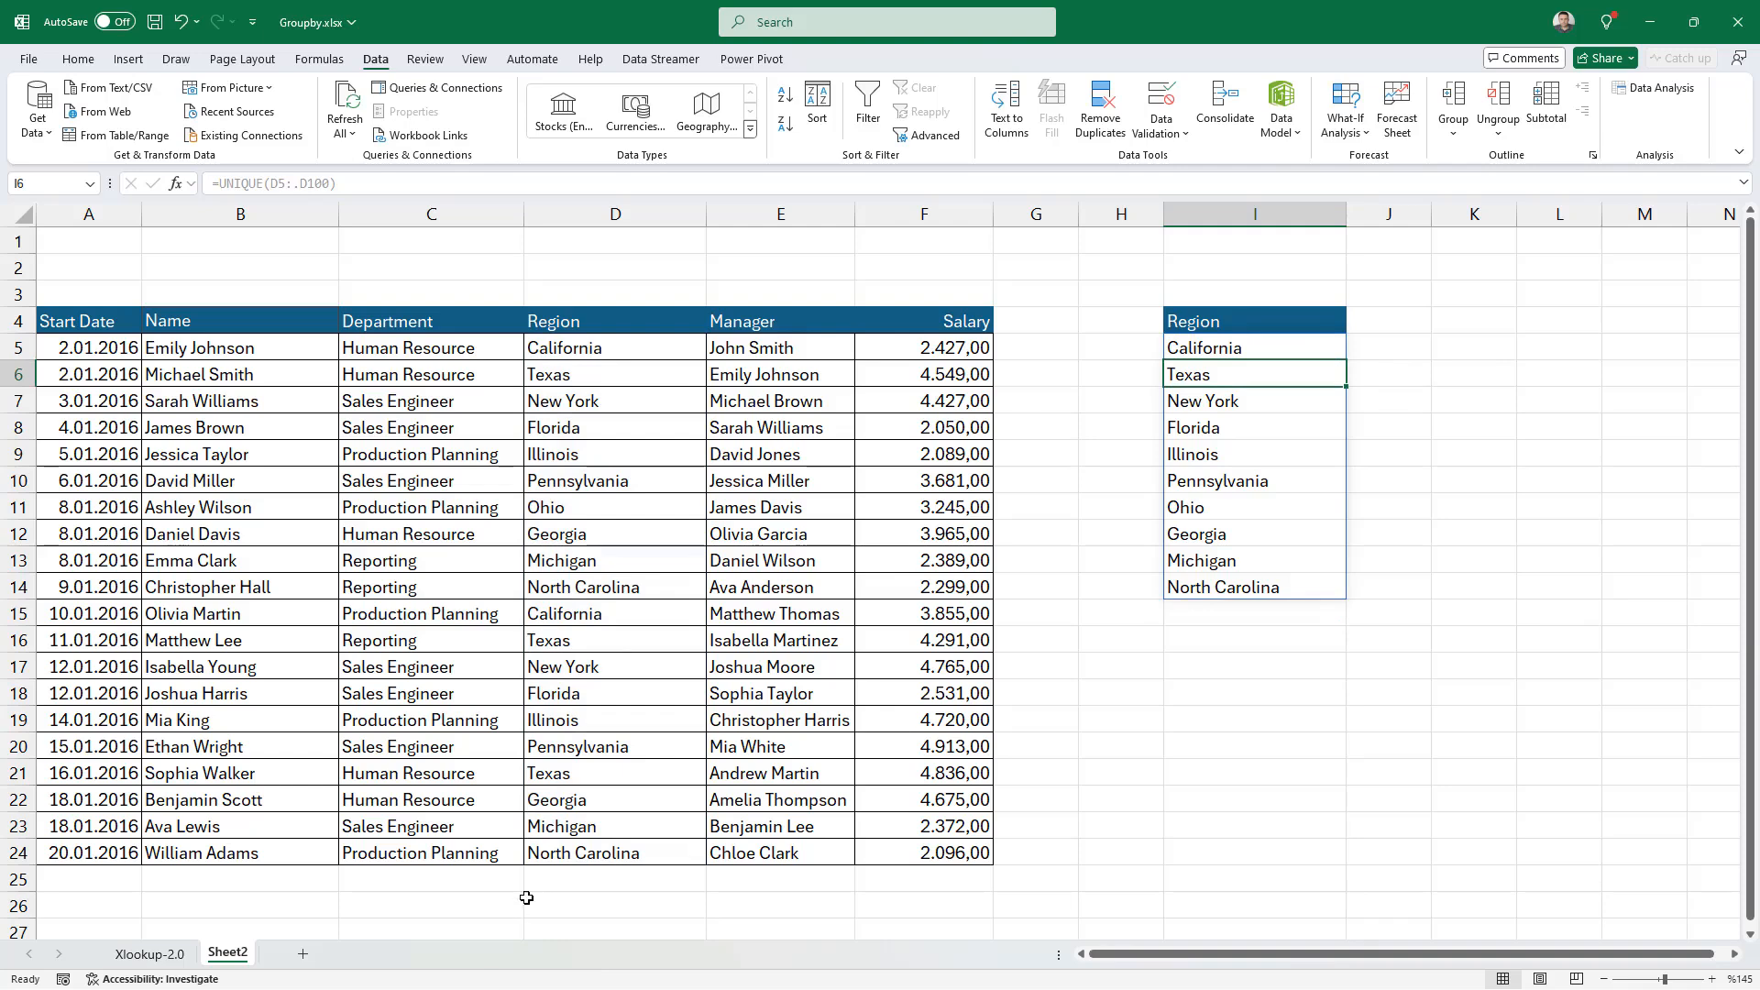
pyautogui.click(1229, 341)
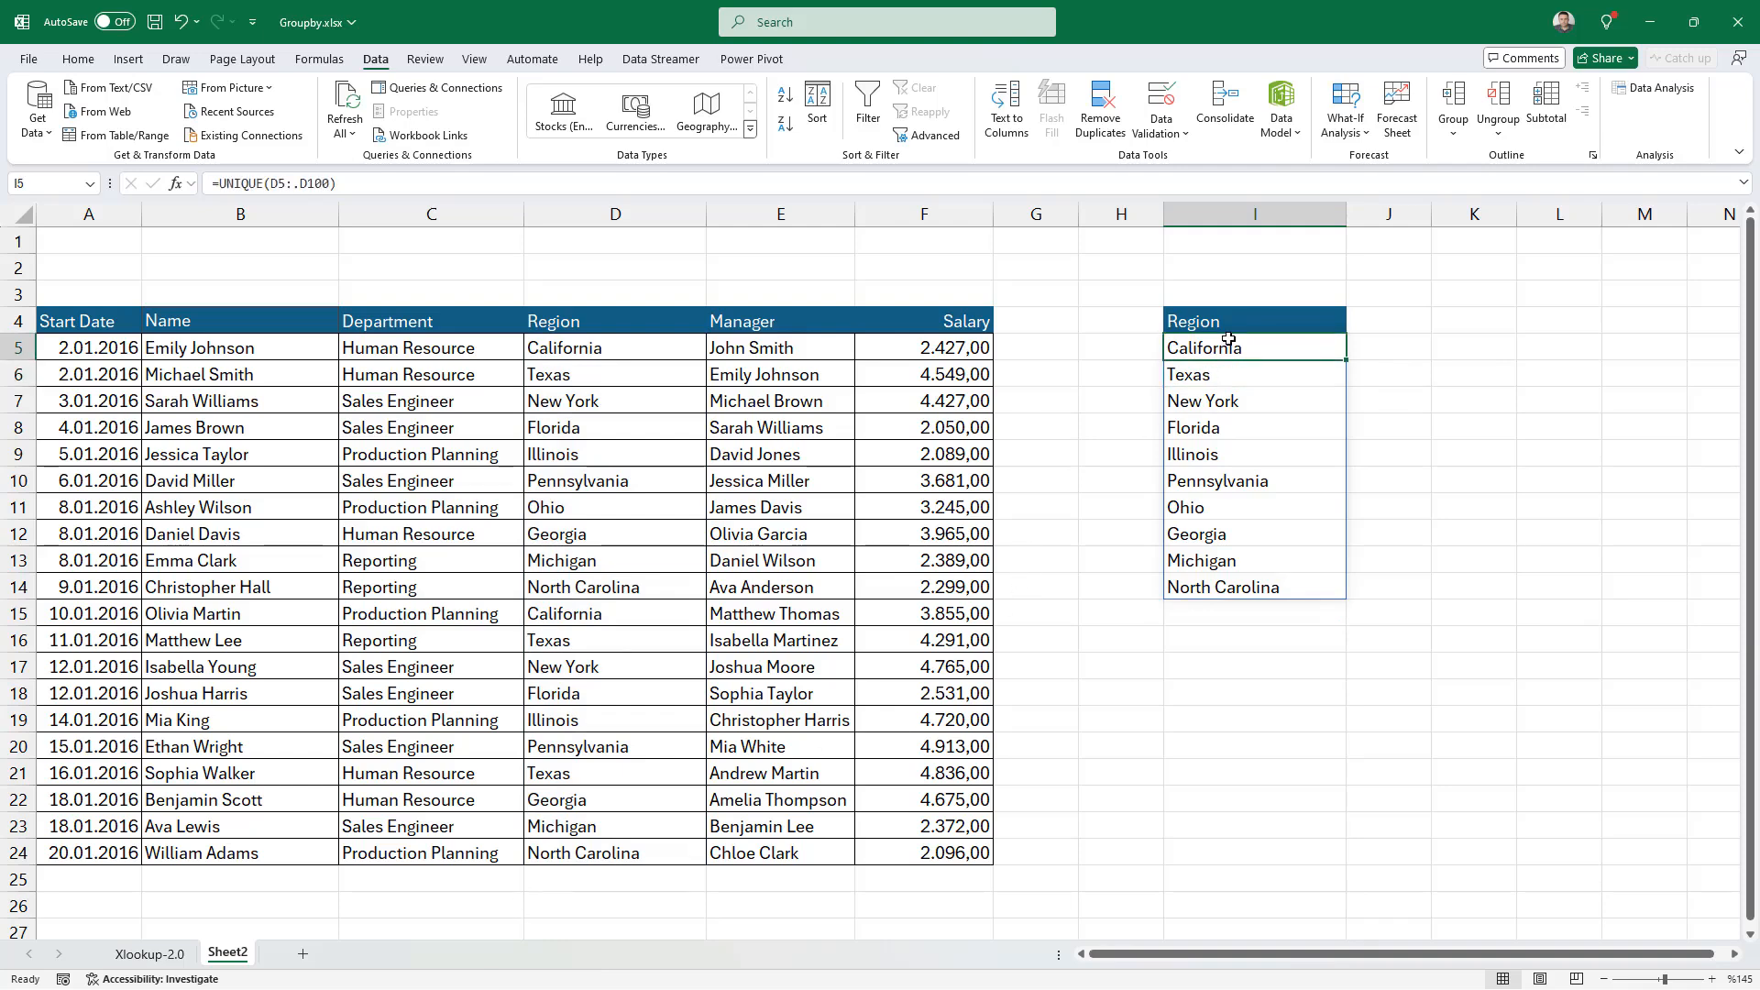
pyautogui.doubleClick(1299, 347)
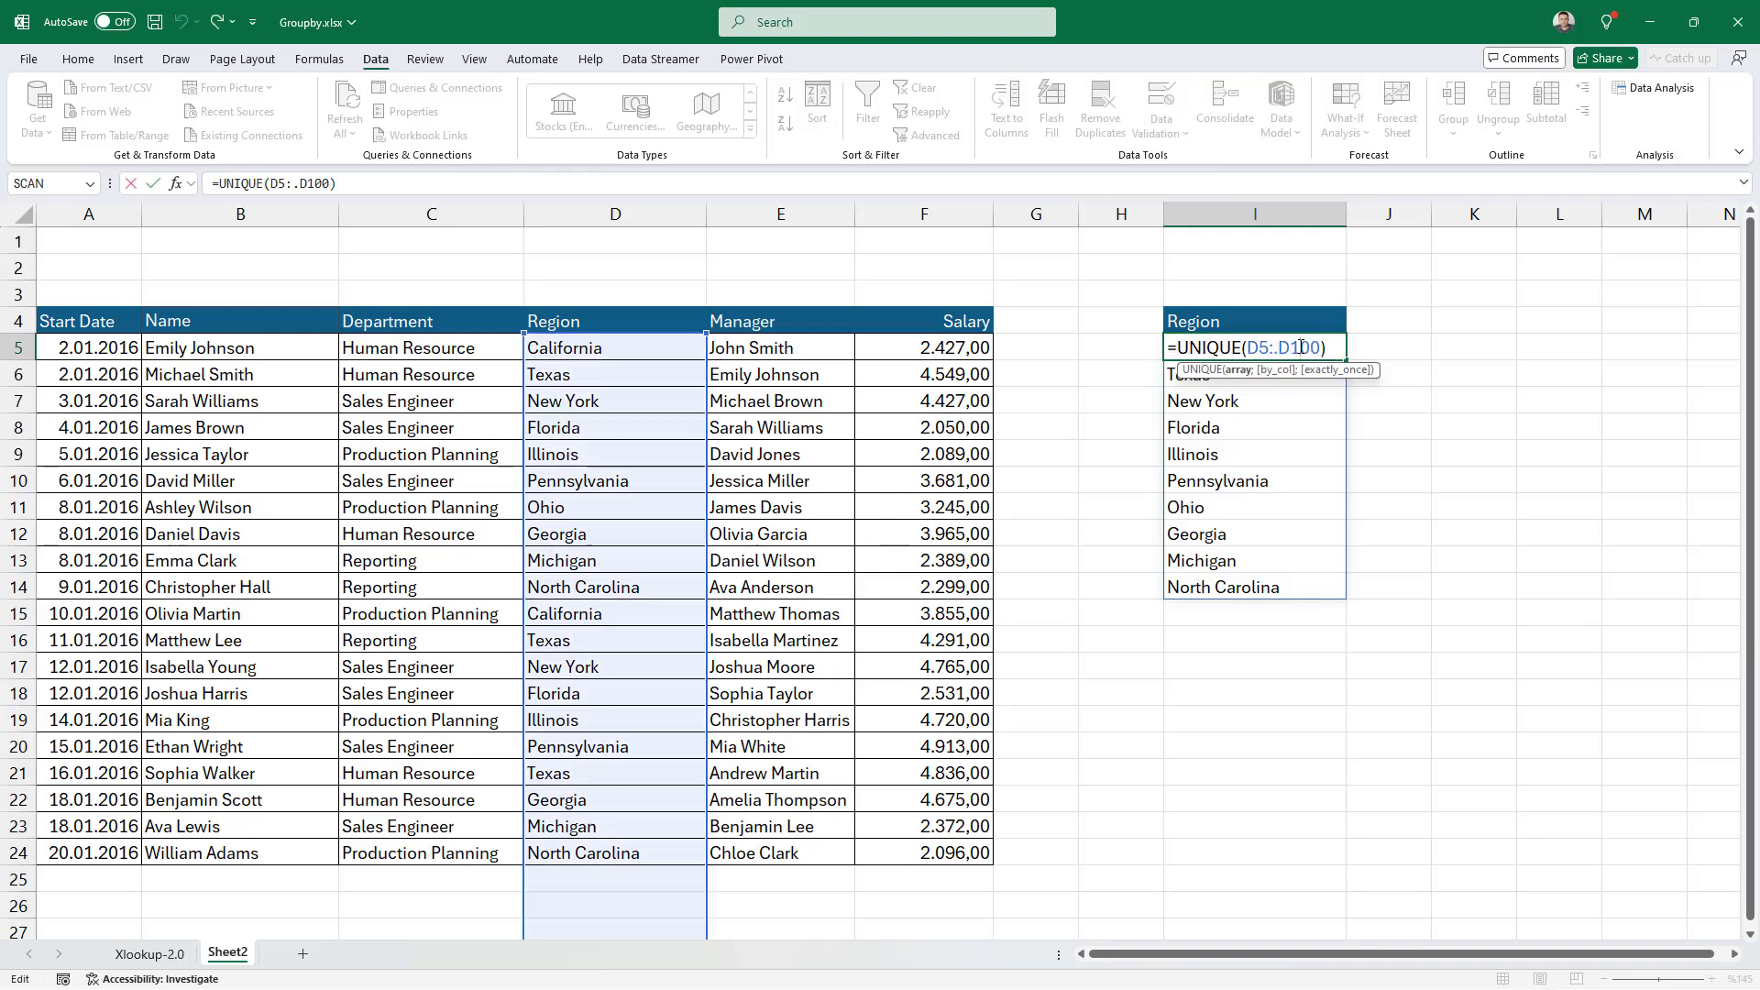
pyautogui.click(1232, 428)
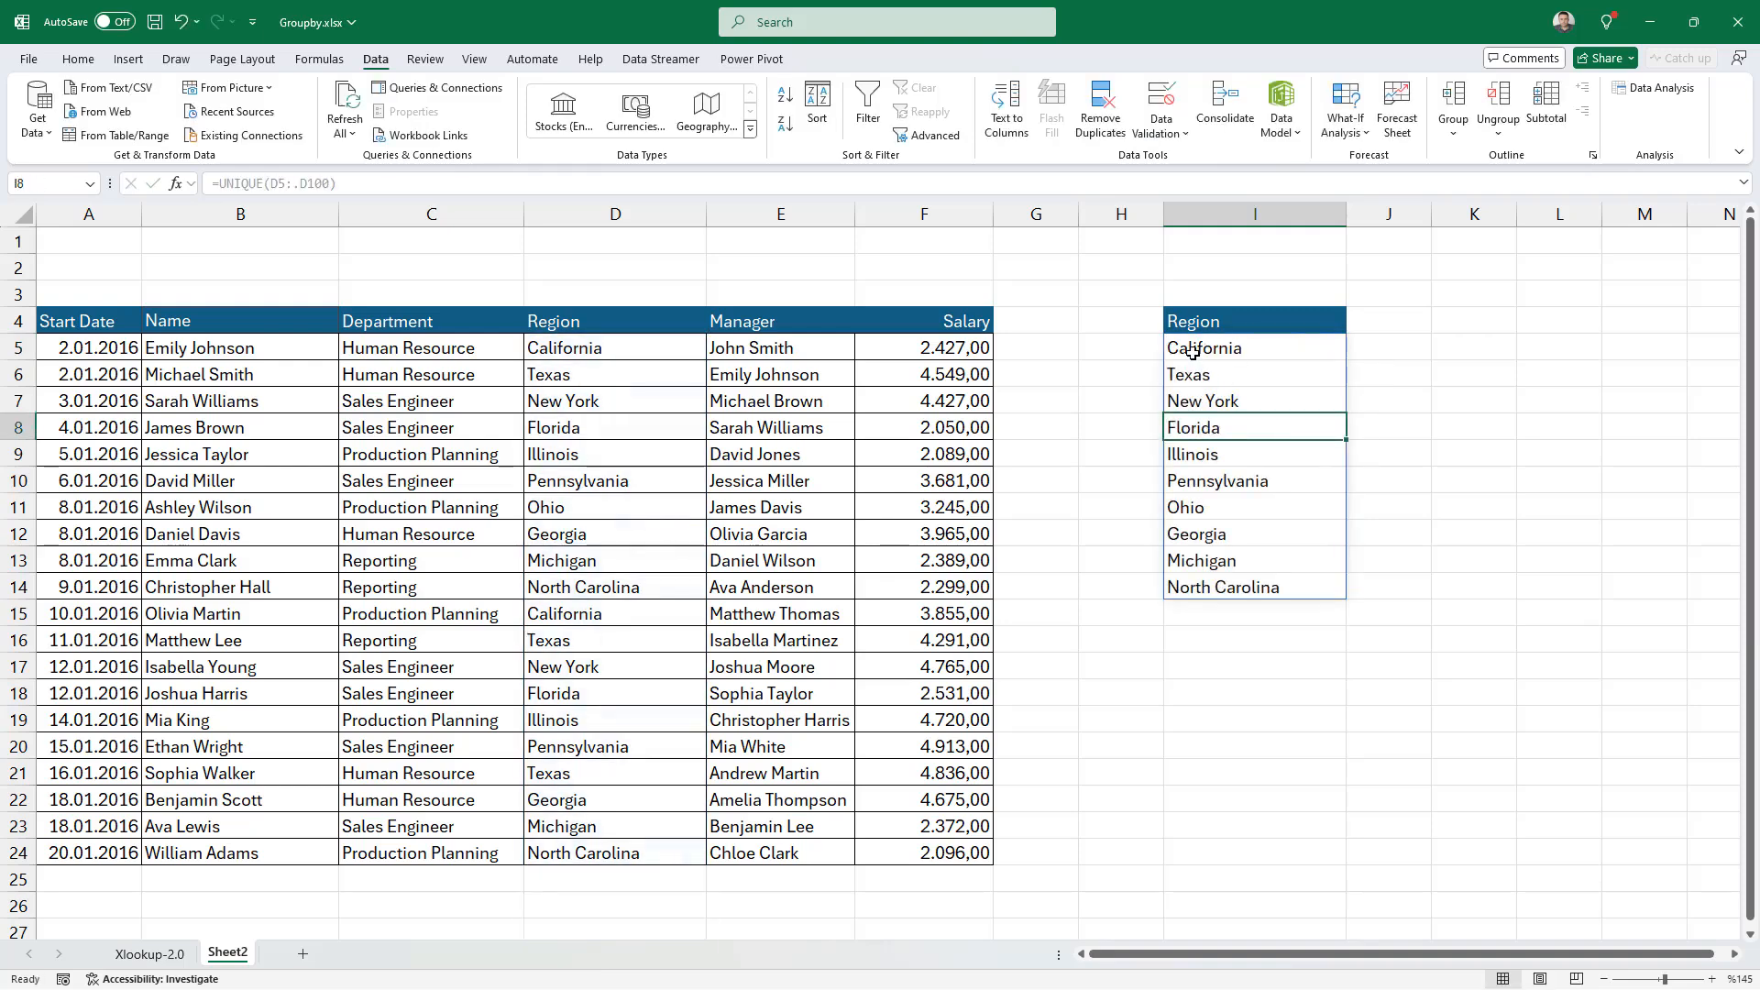
# Step: Wrap the I5 formula in SORT so it reads =SORT(UNIQUE(D5:.D100))
pyautogui.doubleClick(1182, 347)
pyautogui.click(1183, 346)
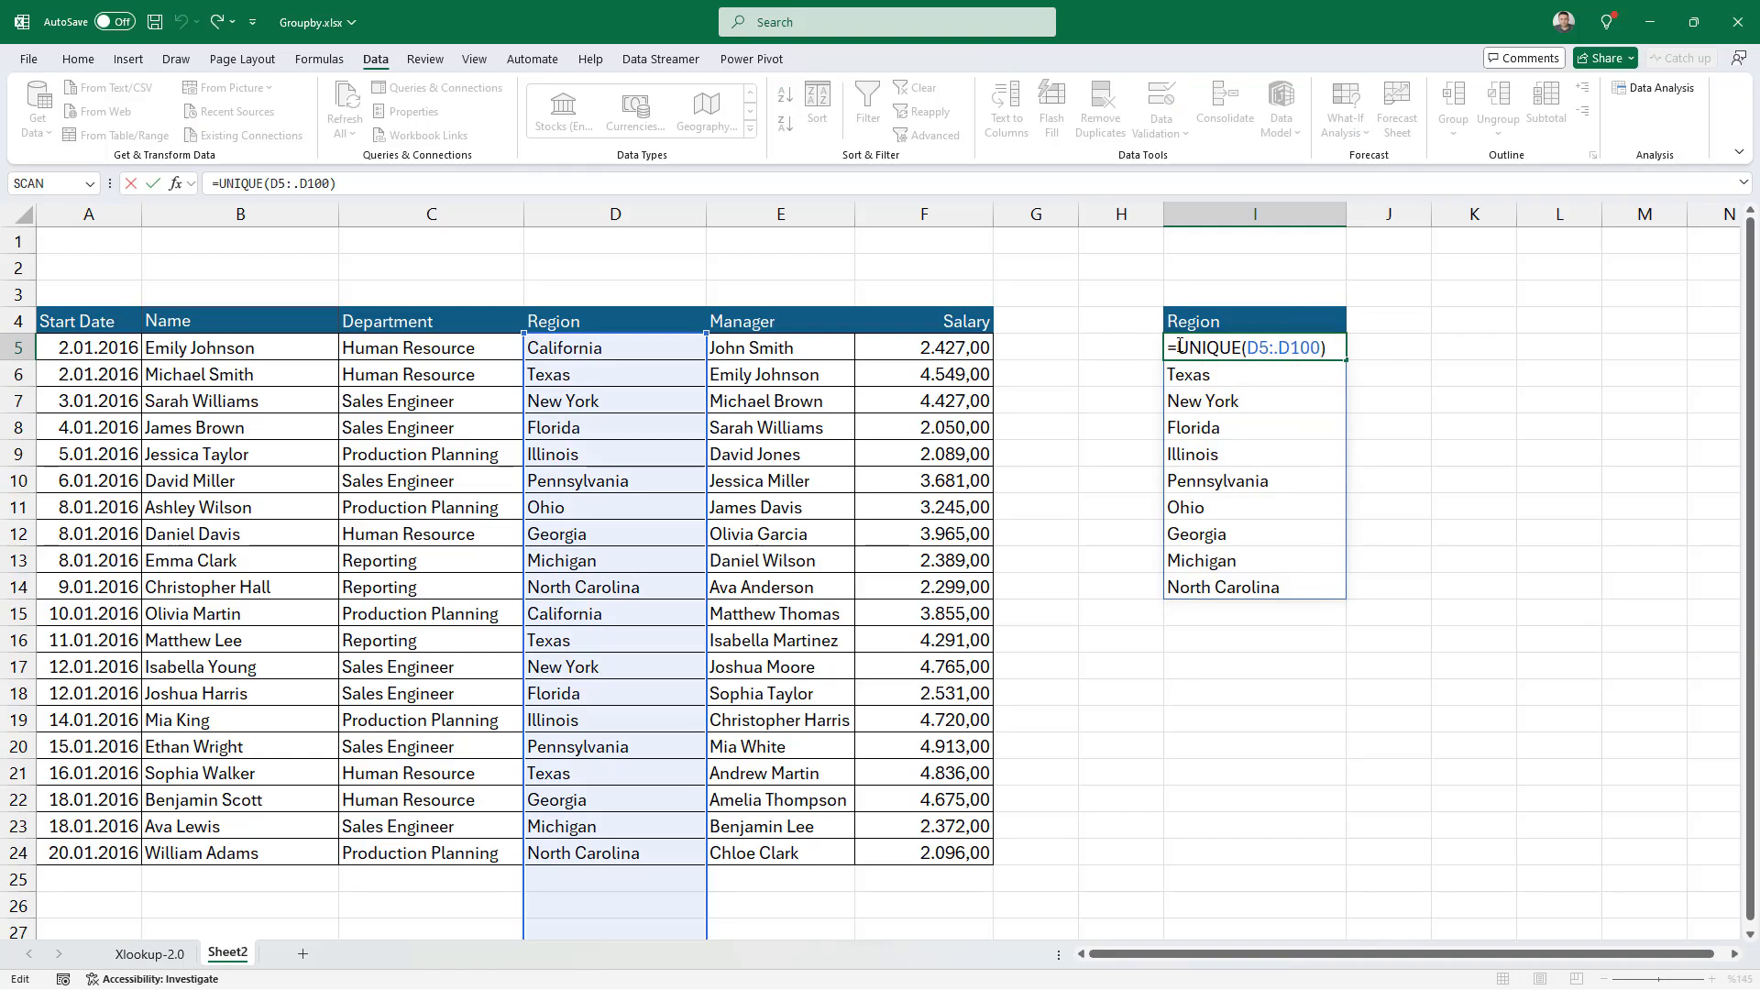
pyautogui.write('sort')
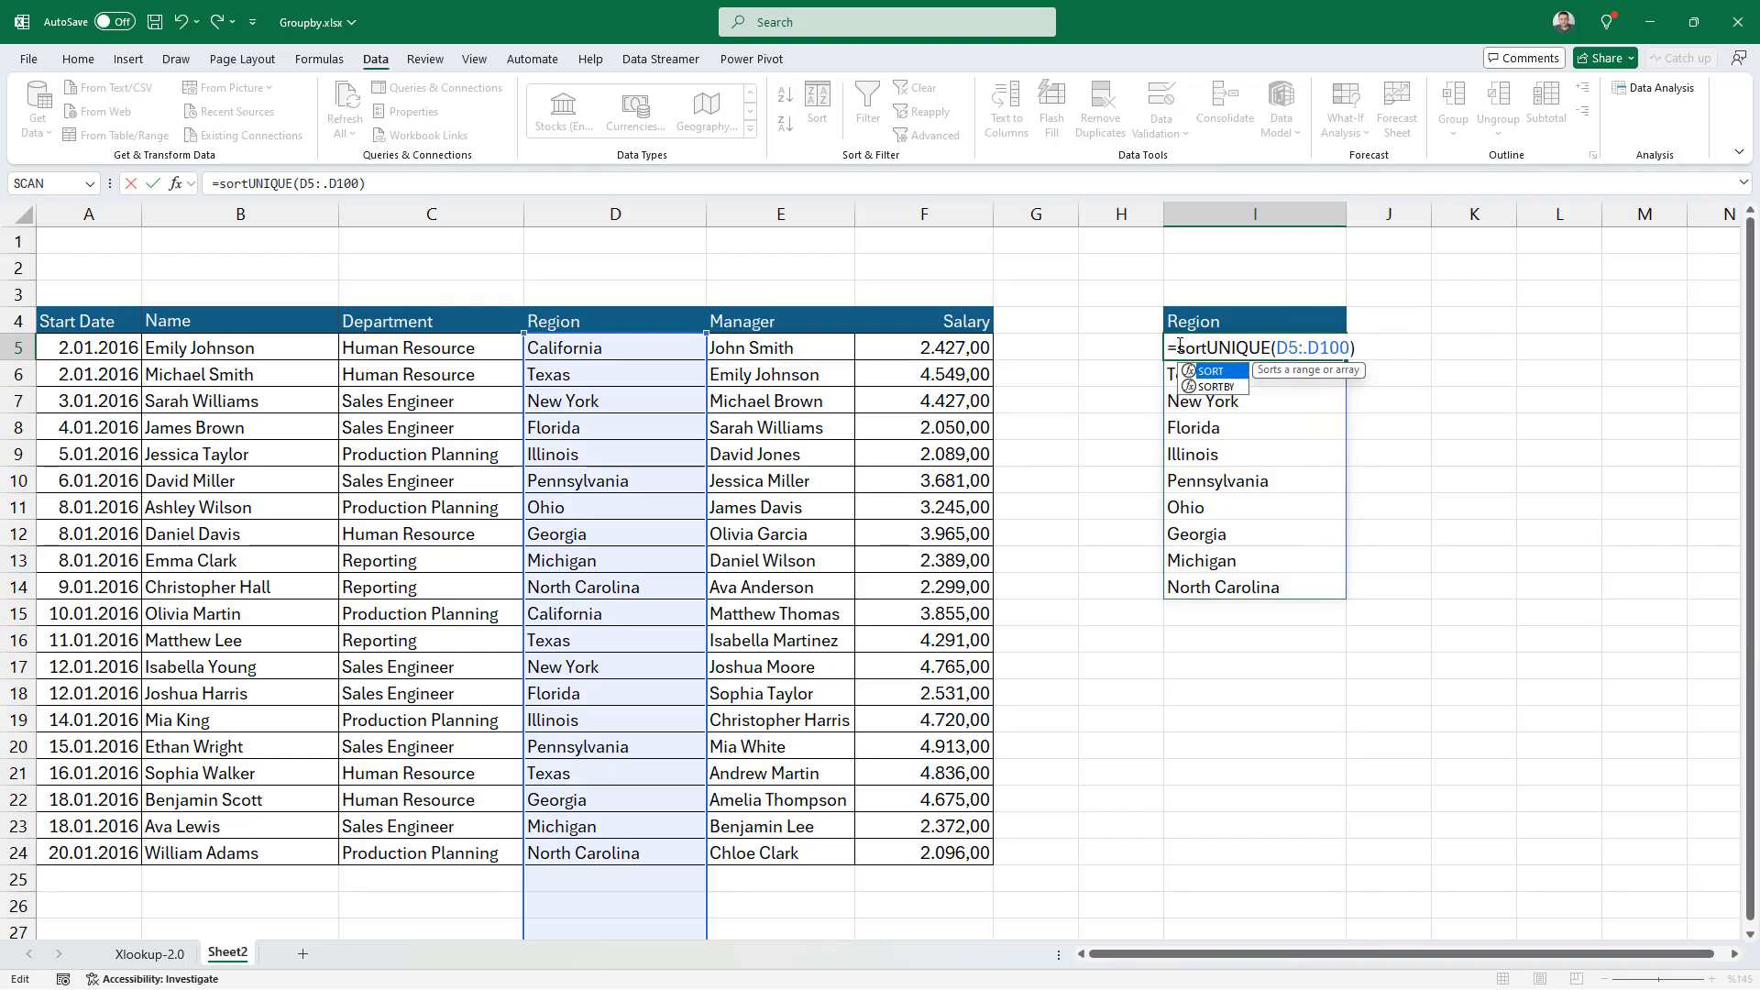
pyautogui.press('Tab')
pyautogui.press('Return')
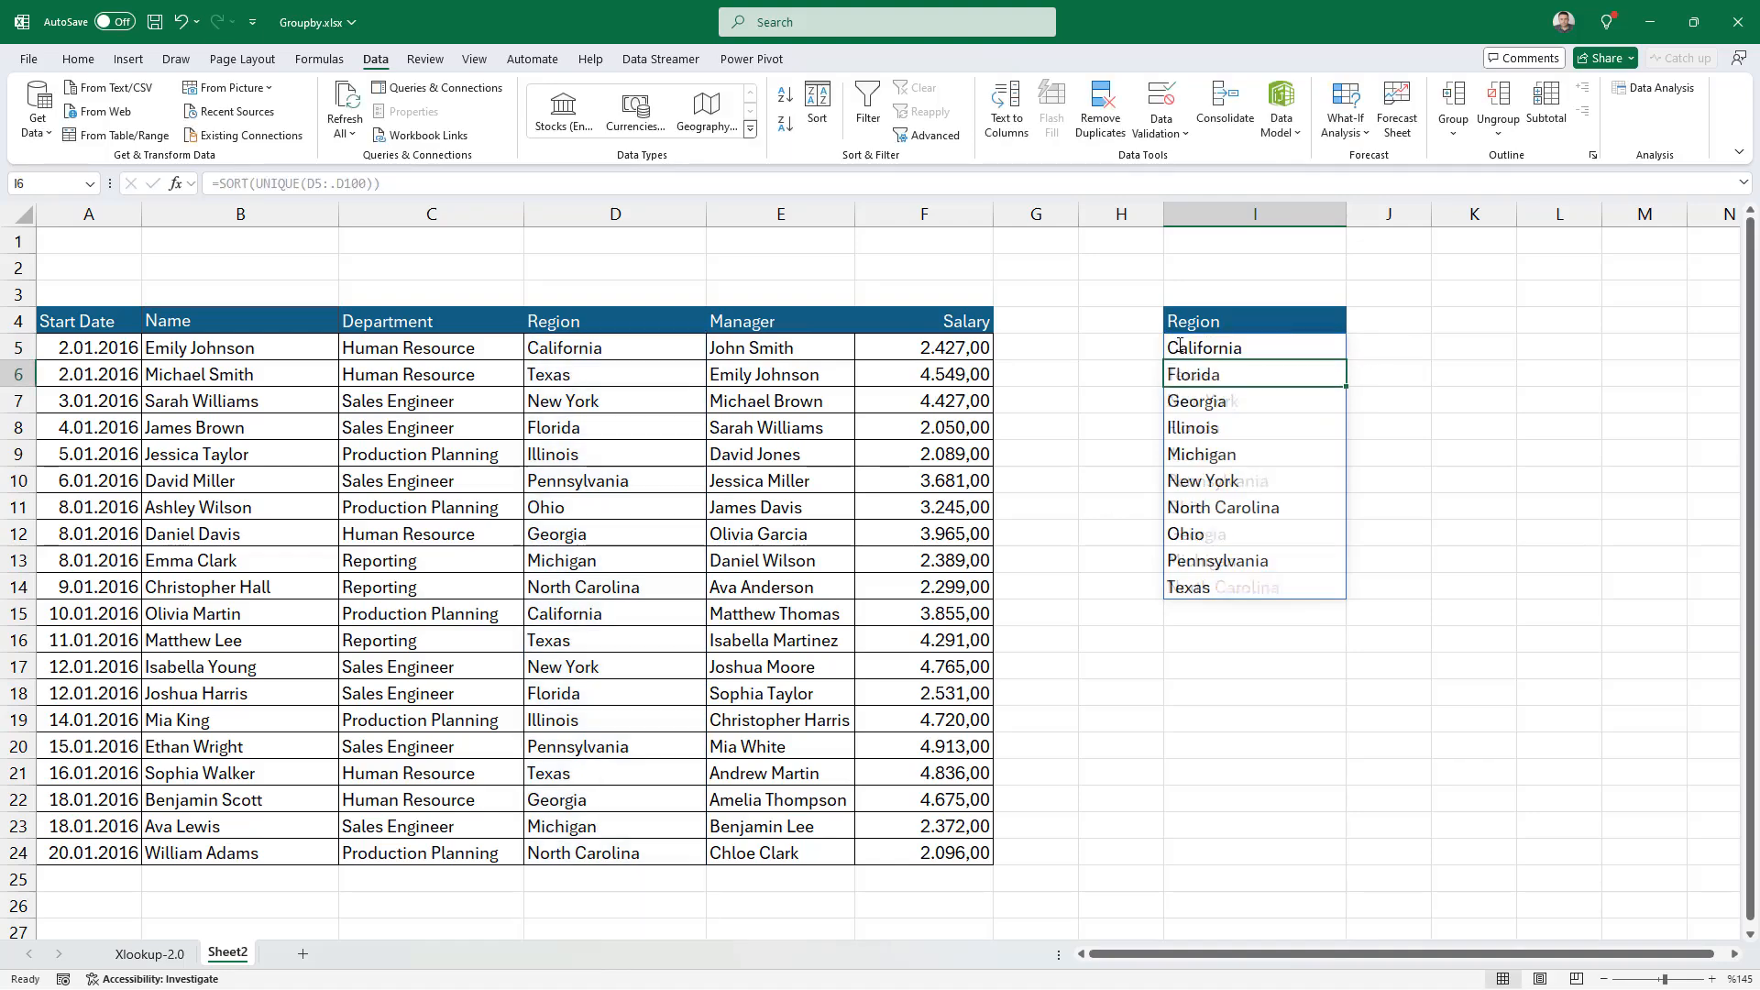
pyautogui.click(1190, 350)
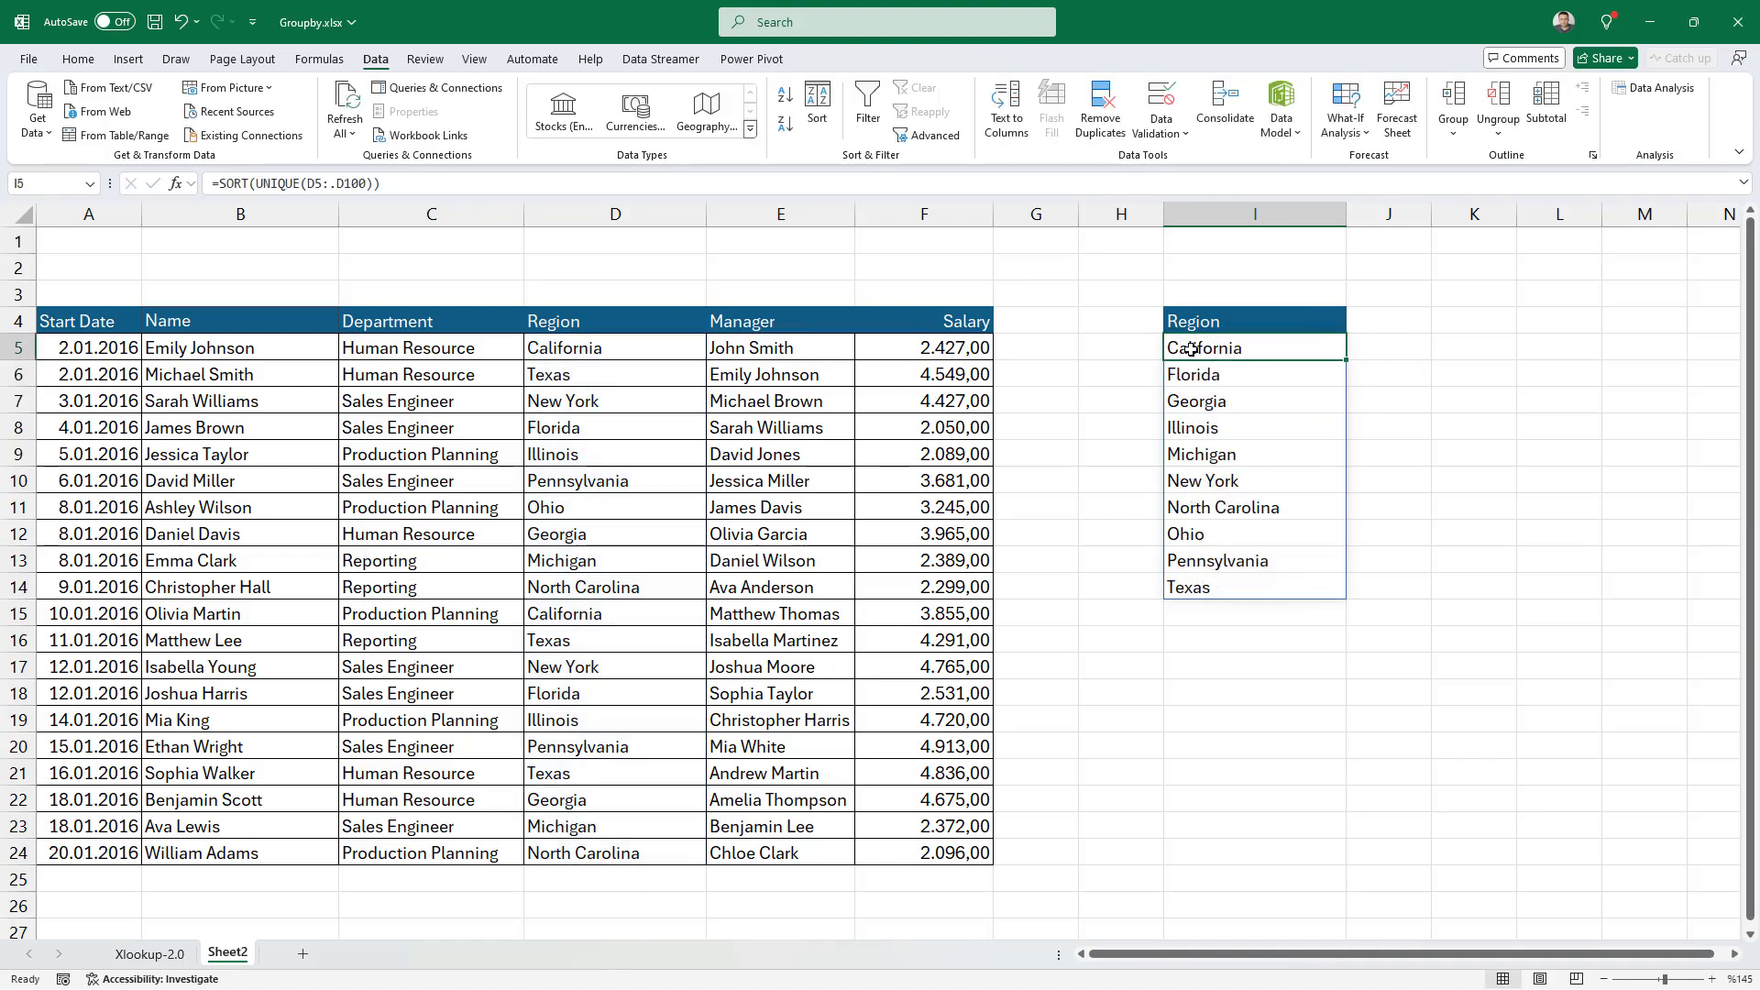
# Step: Enter =UNIQUE(C5:C100) in J4 to list the distinct departments
pyautogui.click(440, 343)
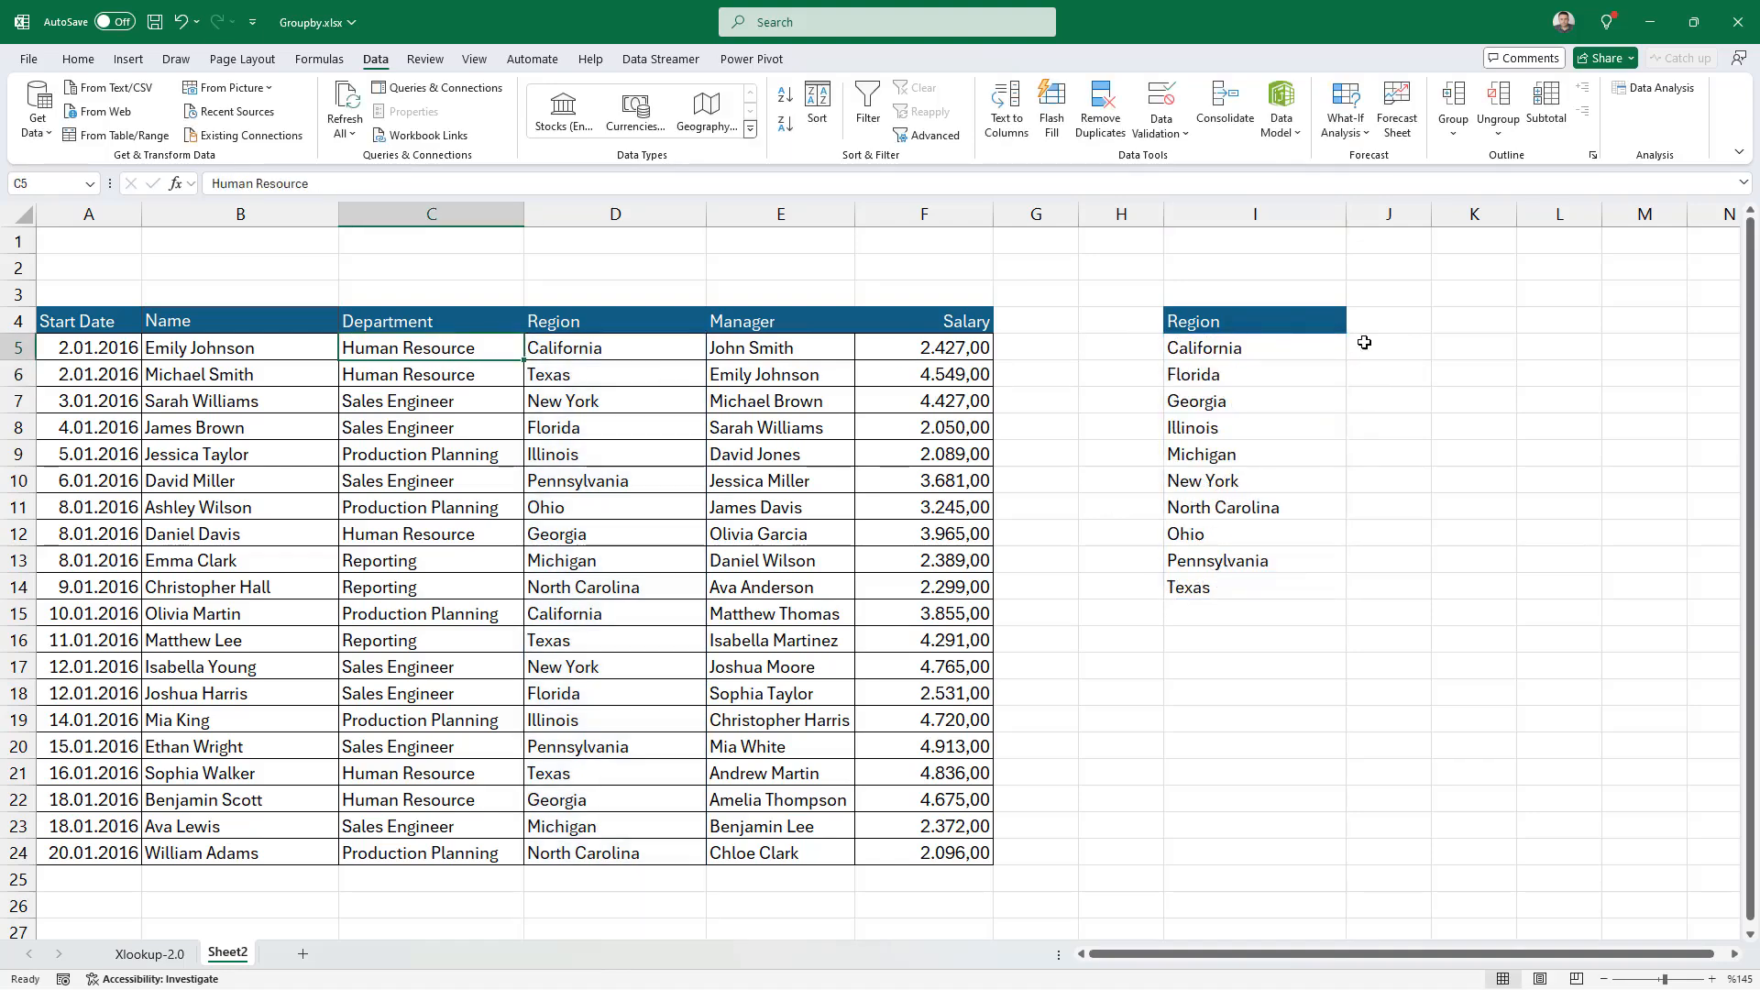
pyautogui.click(1402, 345)
pyautogui.click(1400, 319)
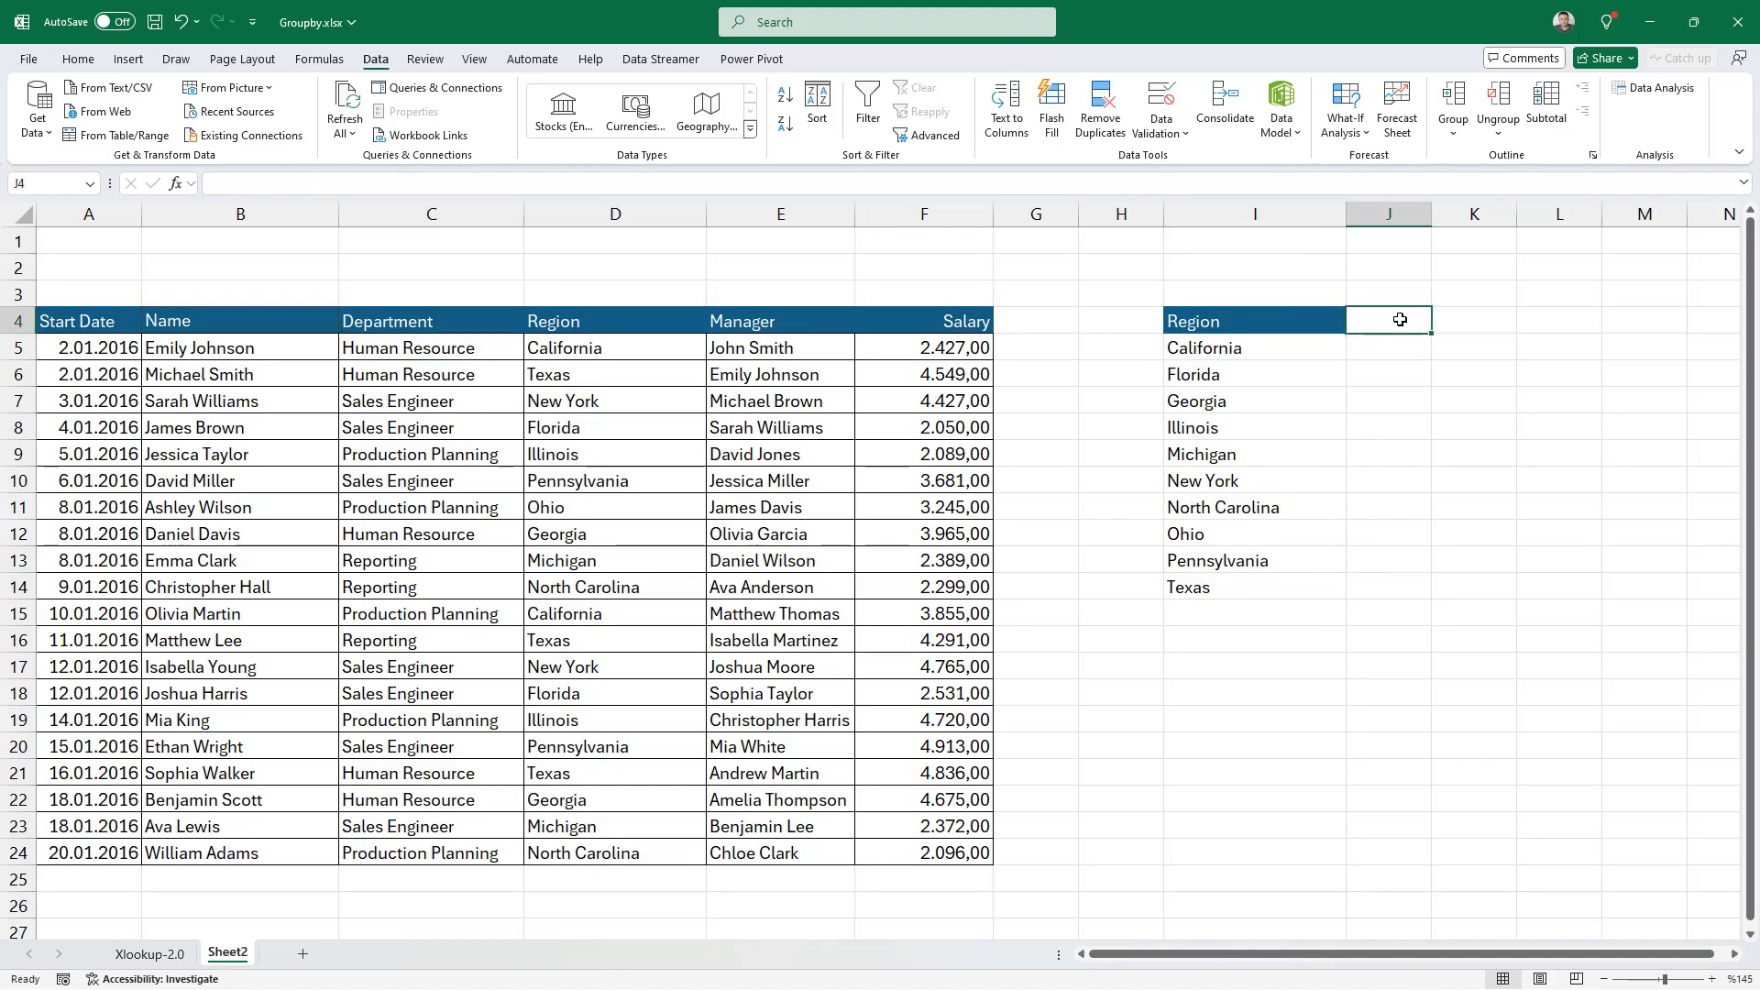
pyautogui.write('=u')
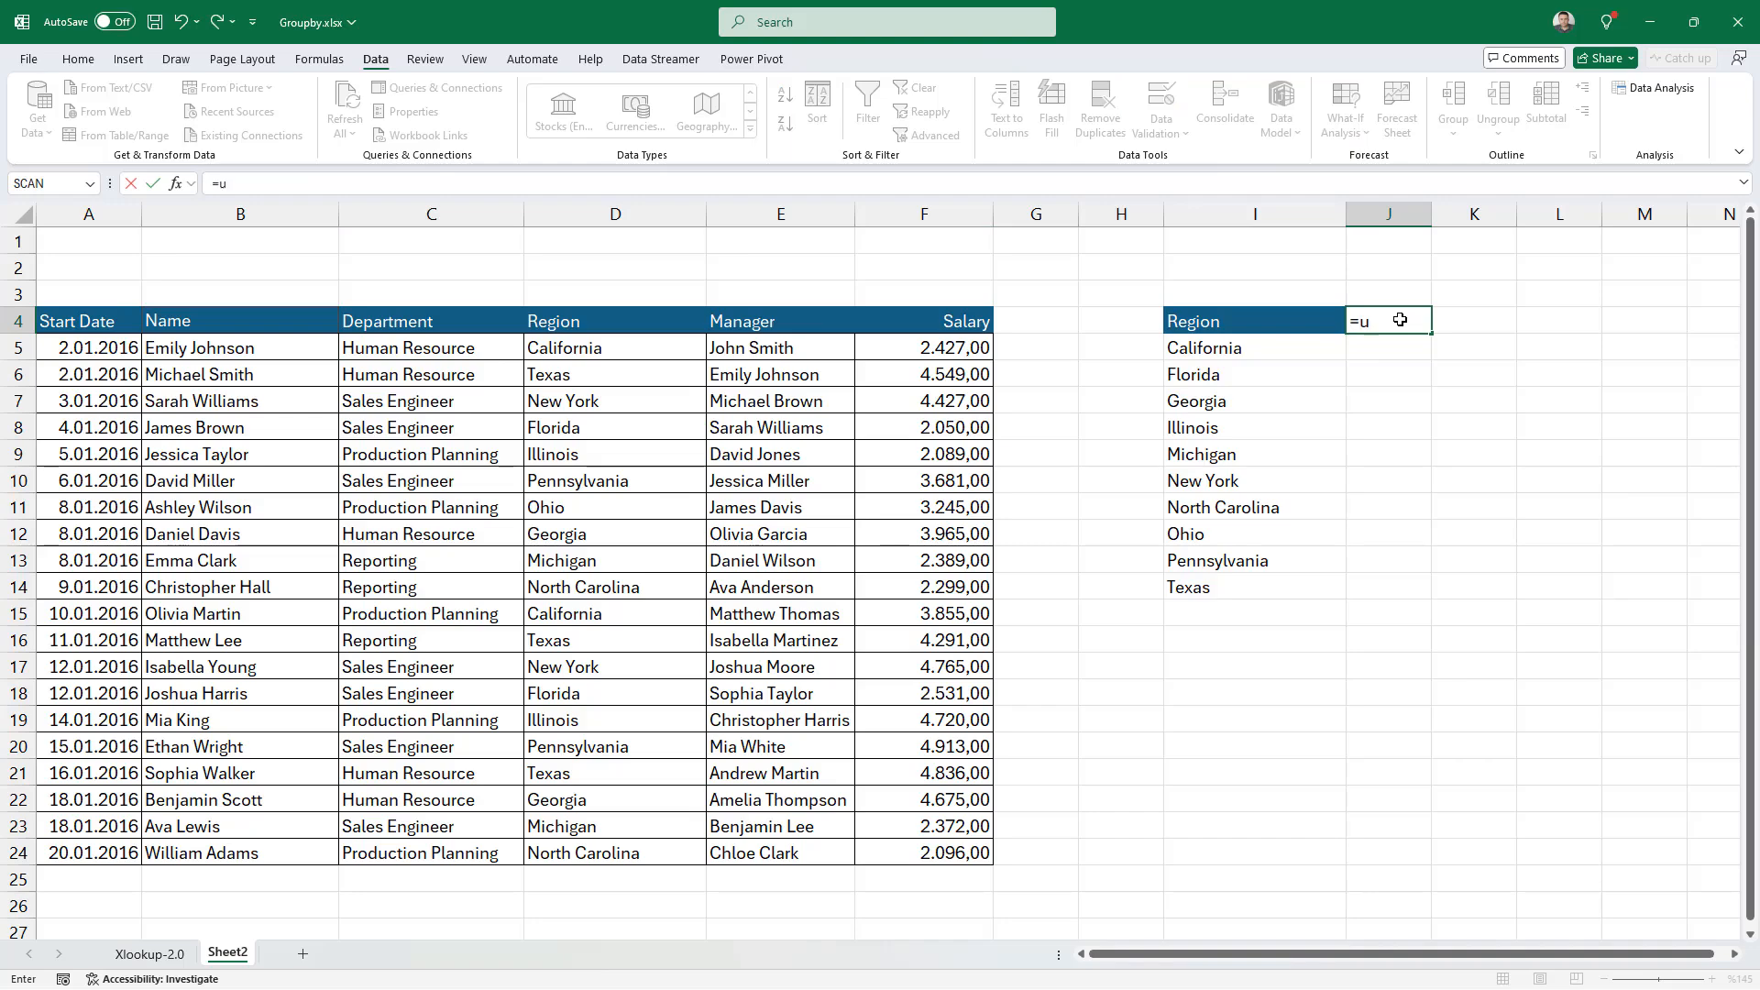
pyautogui.write('n')
pyautogui.press('Down')
pyautogui.press('Down')
pyautogui.press('Tab')
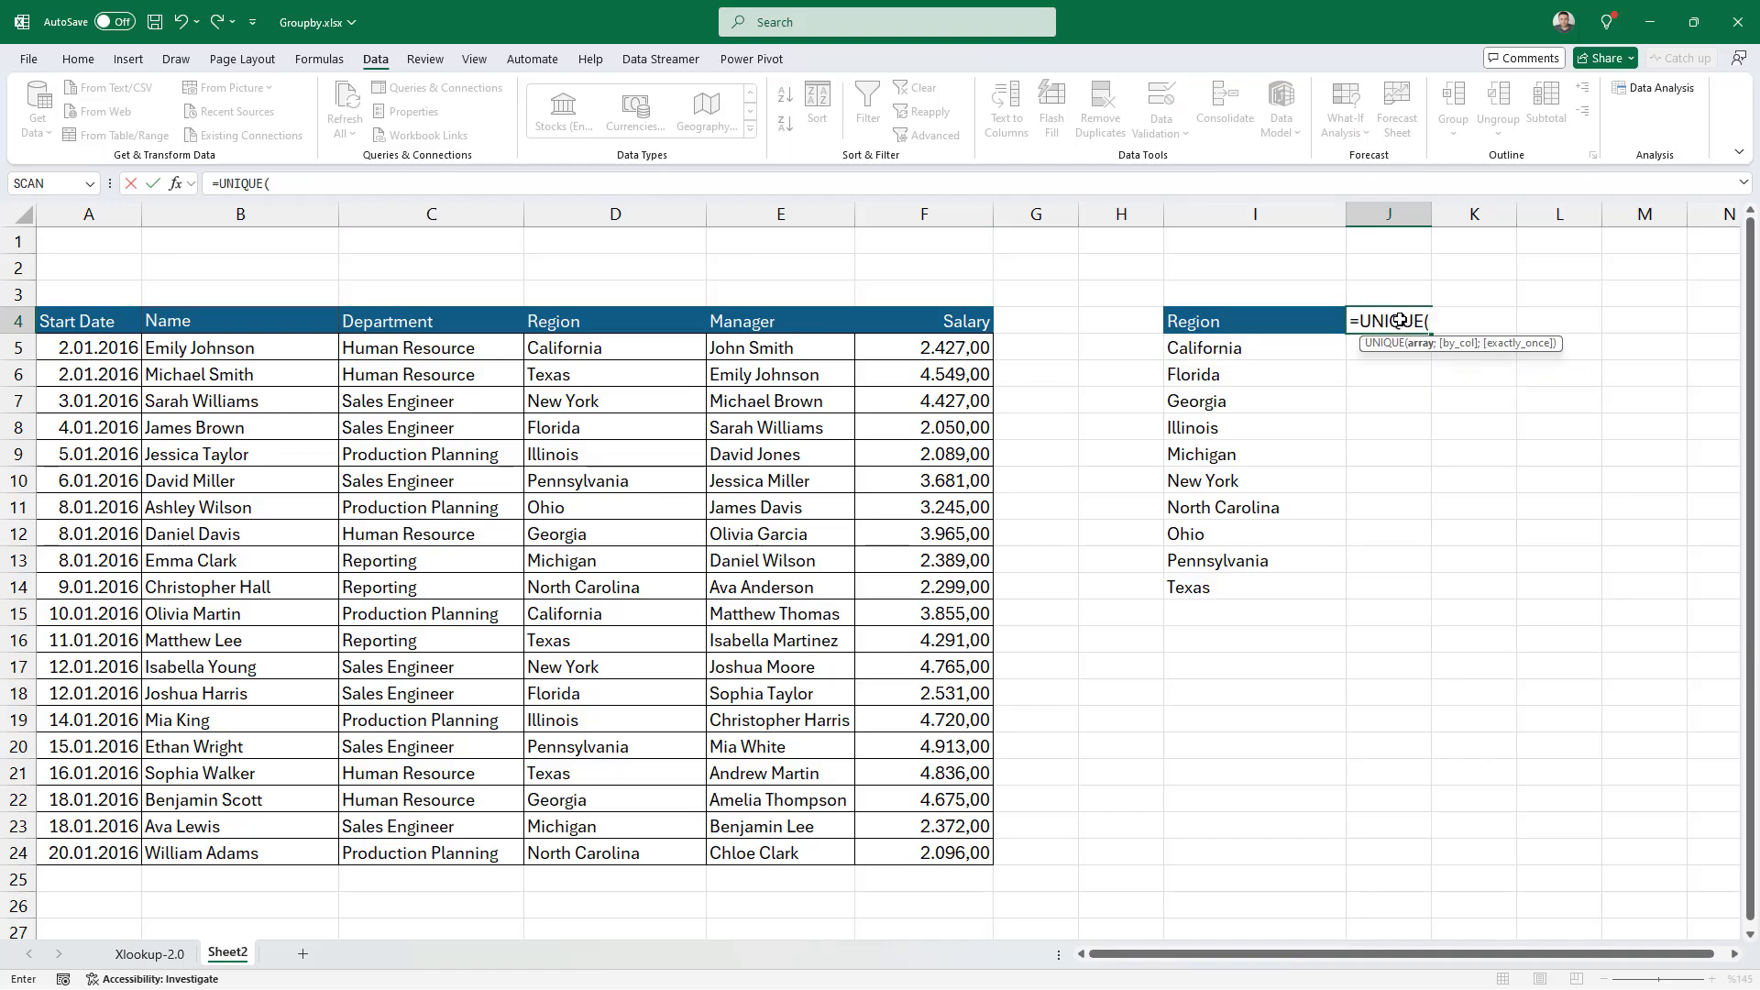
pyautogui.moveTo(407, 346); pyautogui.dragTo(444, 896)
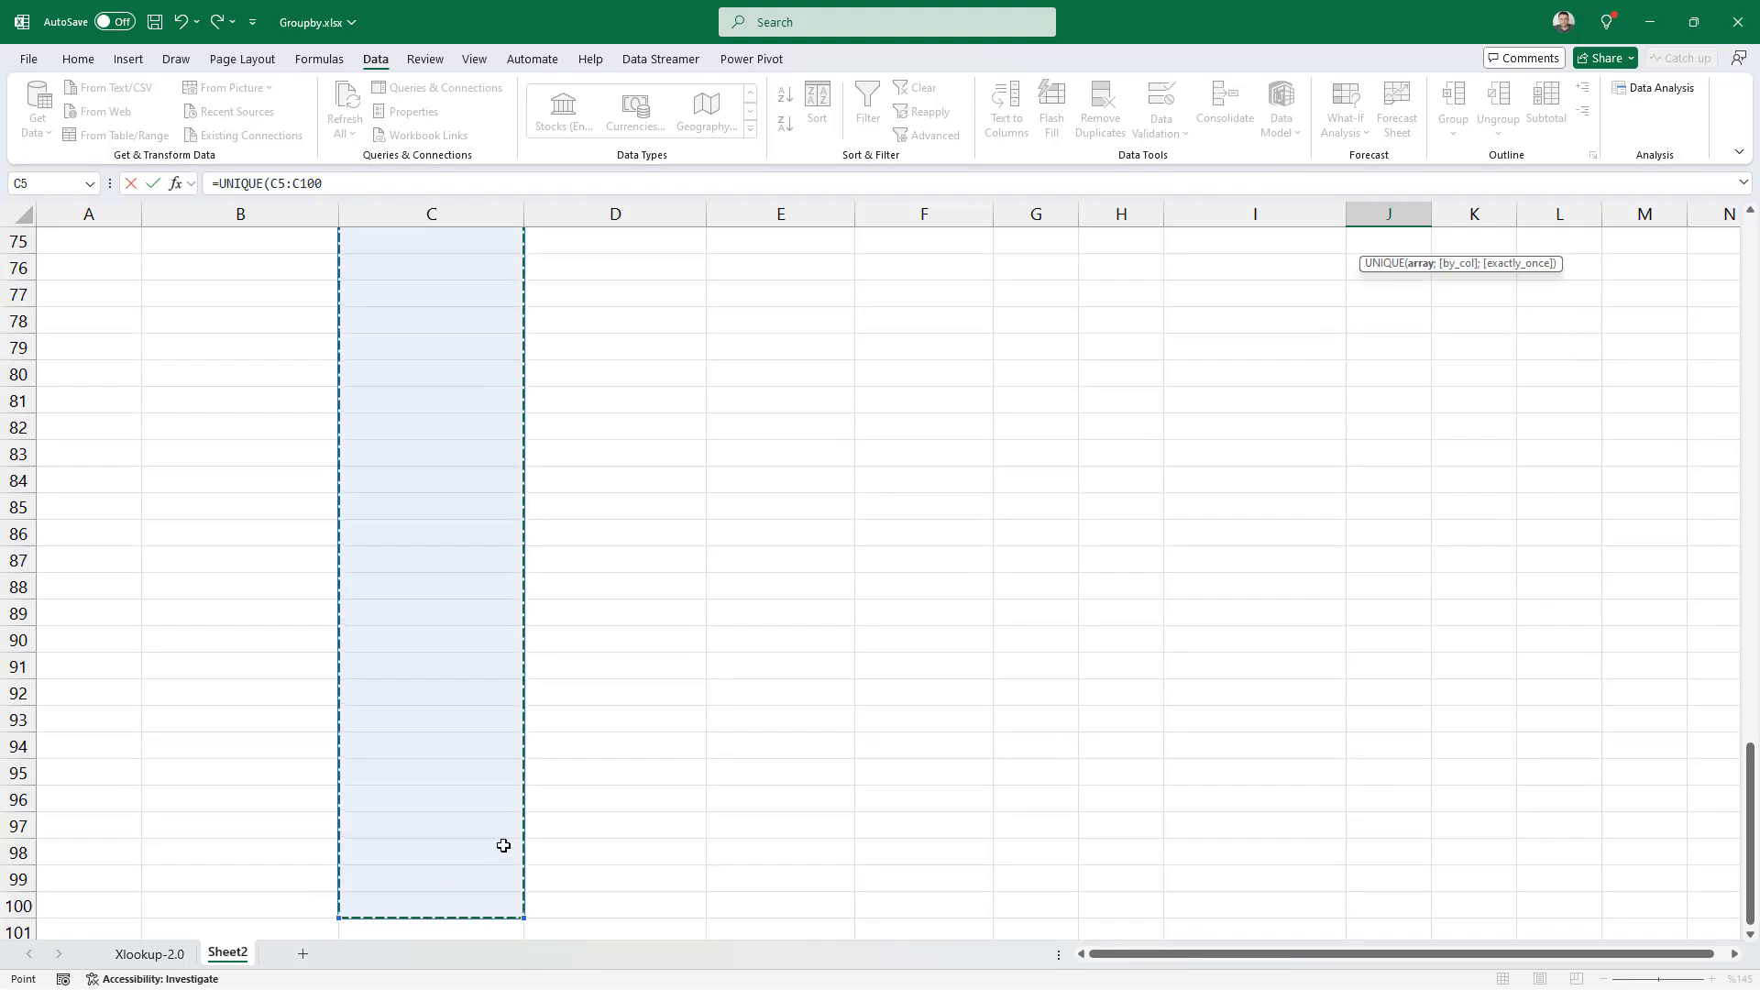
pyautogui.scroll(12, 505, 845)
pyautogui.press('Return')
pyautogui.scroll(2, 1531, 314)
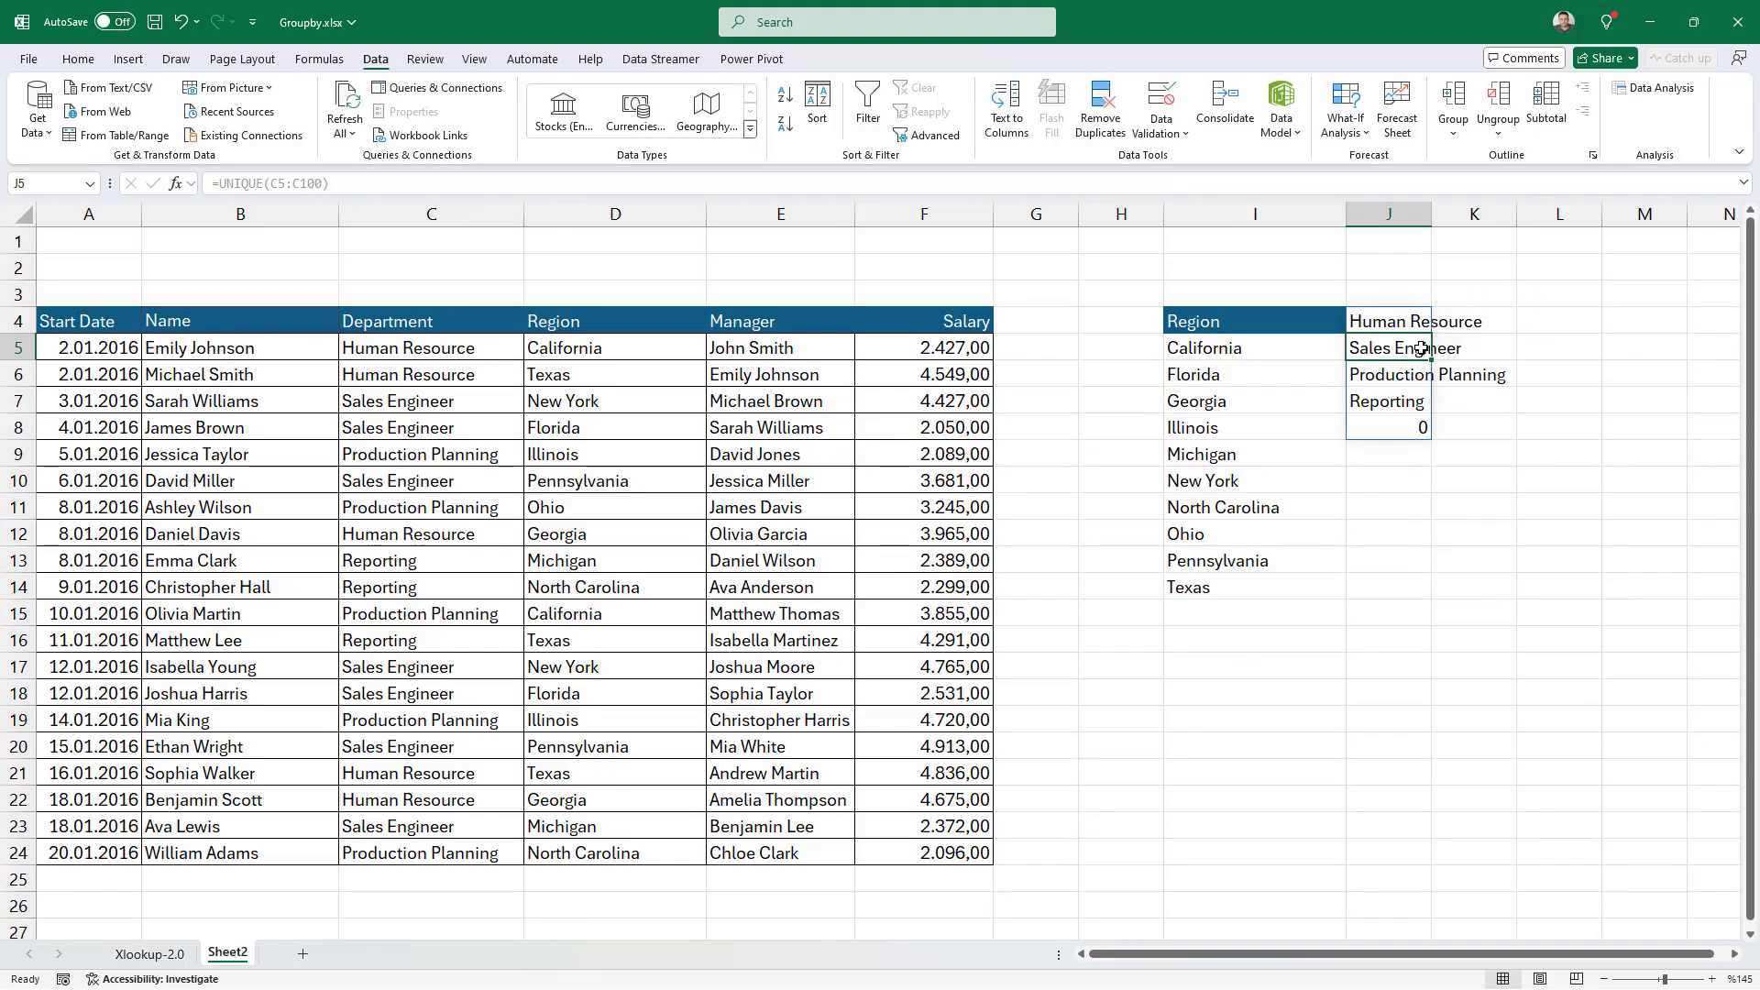
# Step: Change the range in the J4 formula to the trimmed reference C5:.C100
pyautogui.doubleClick(1411, 321)
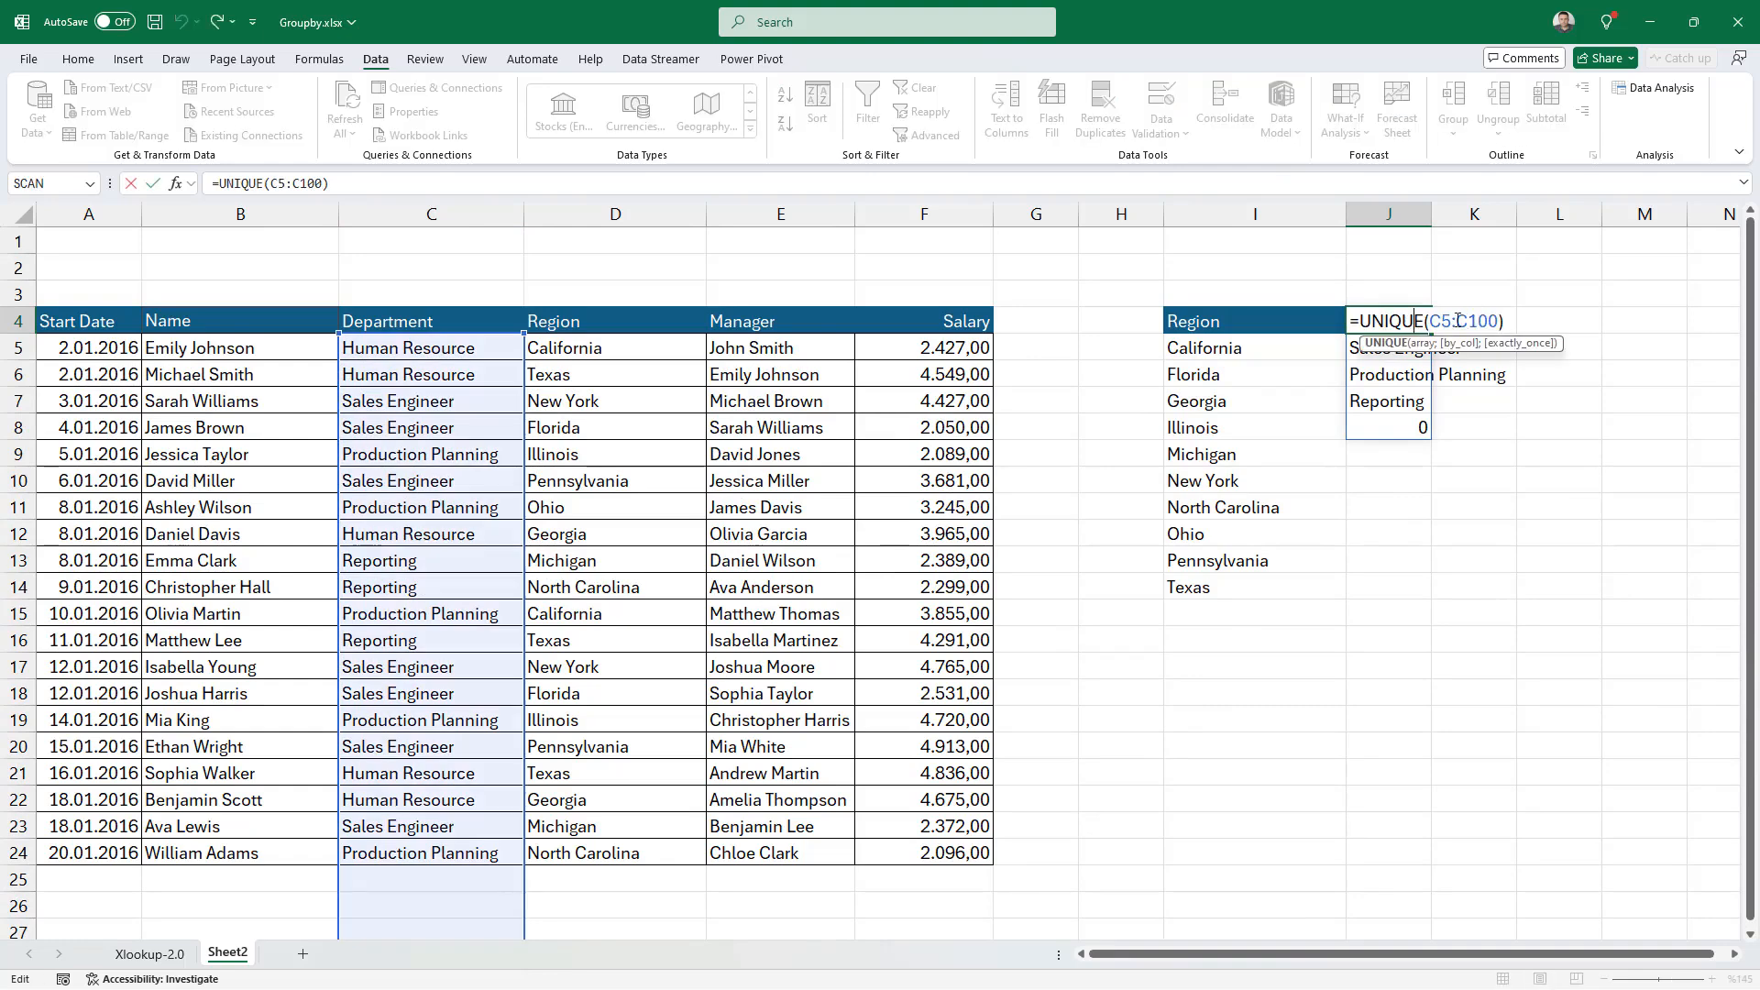
pyautogui.click(1458, 324)
pyautogui.write('.')
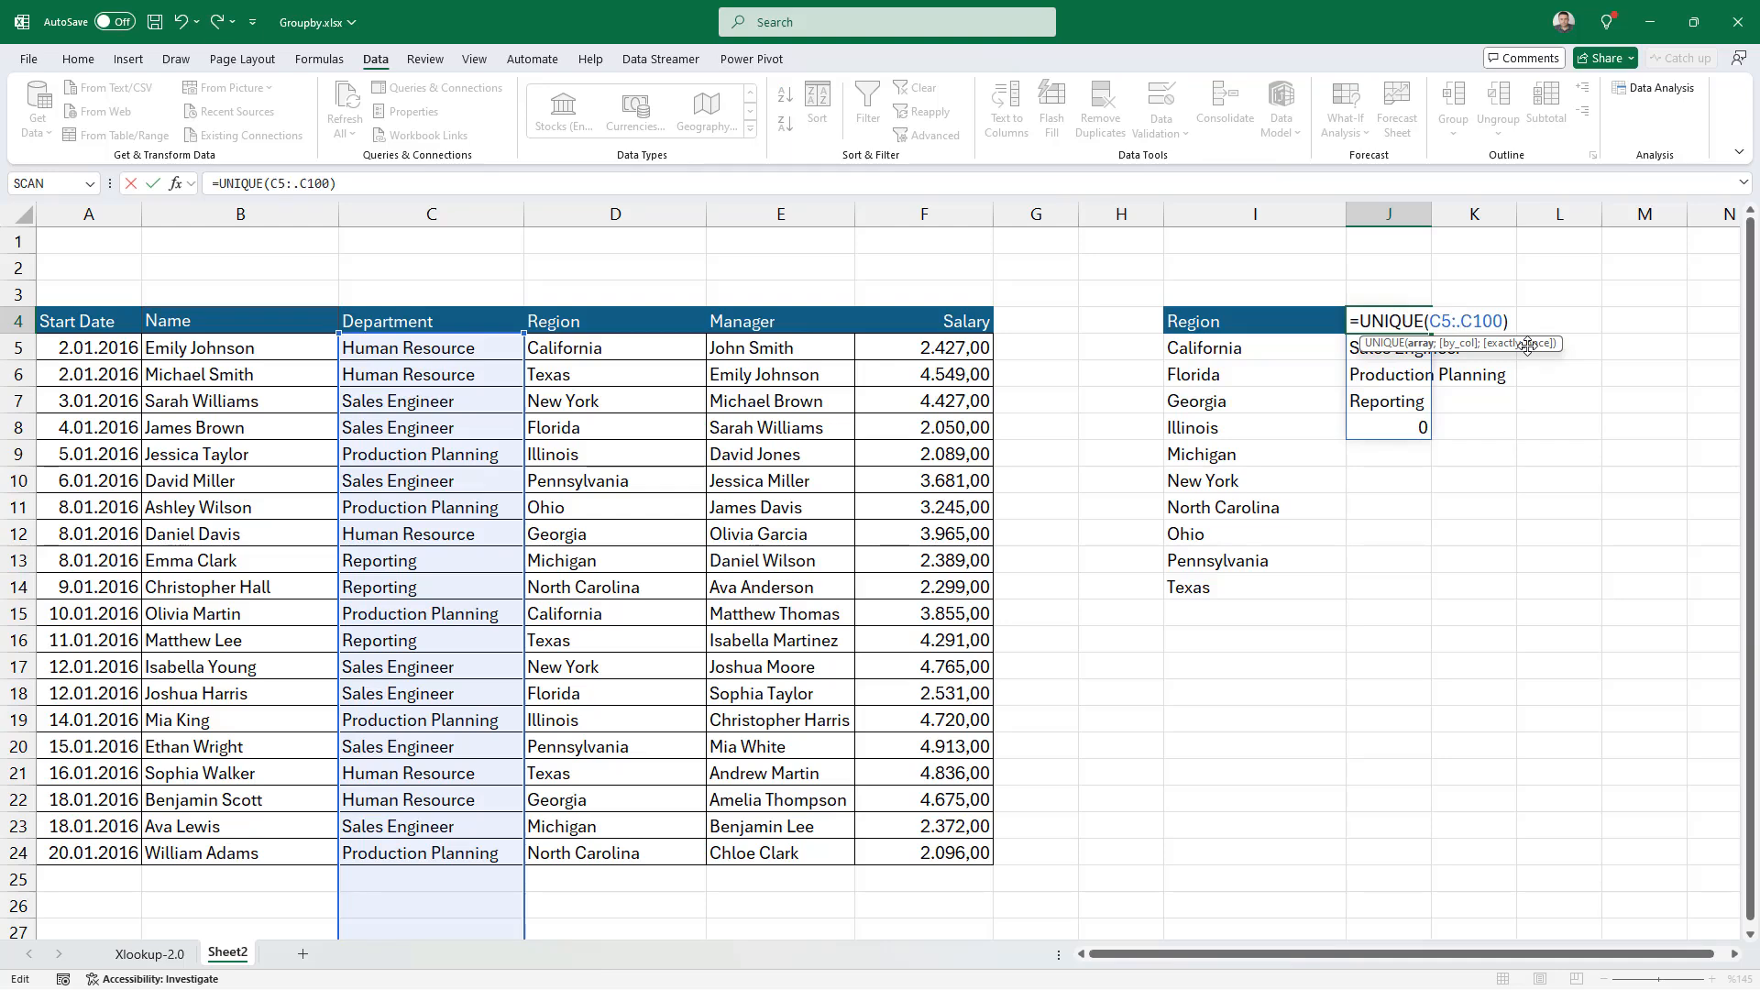
pyautogui.press('Return')
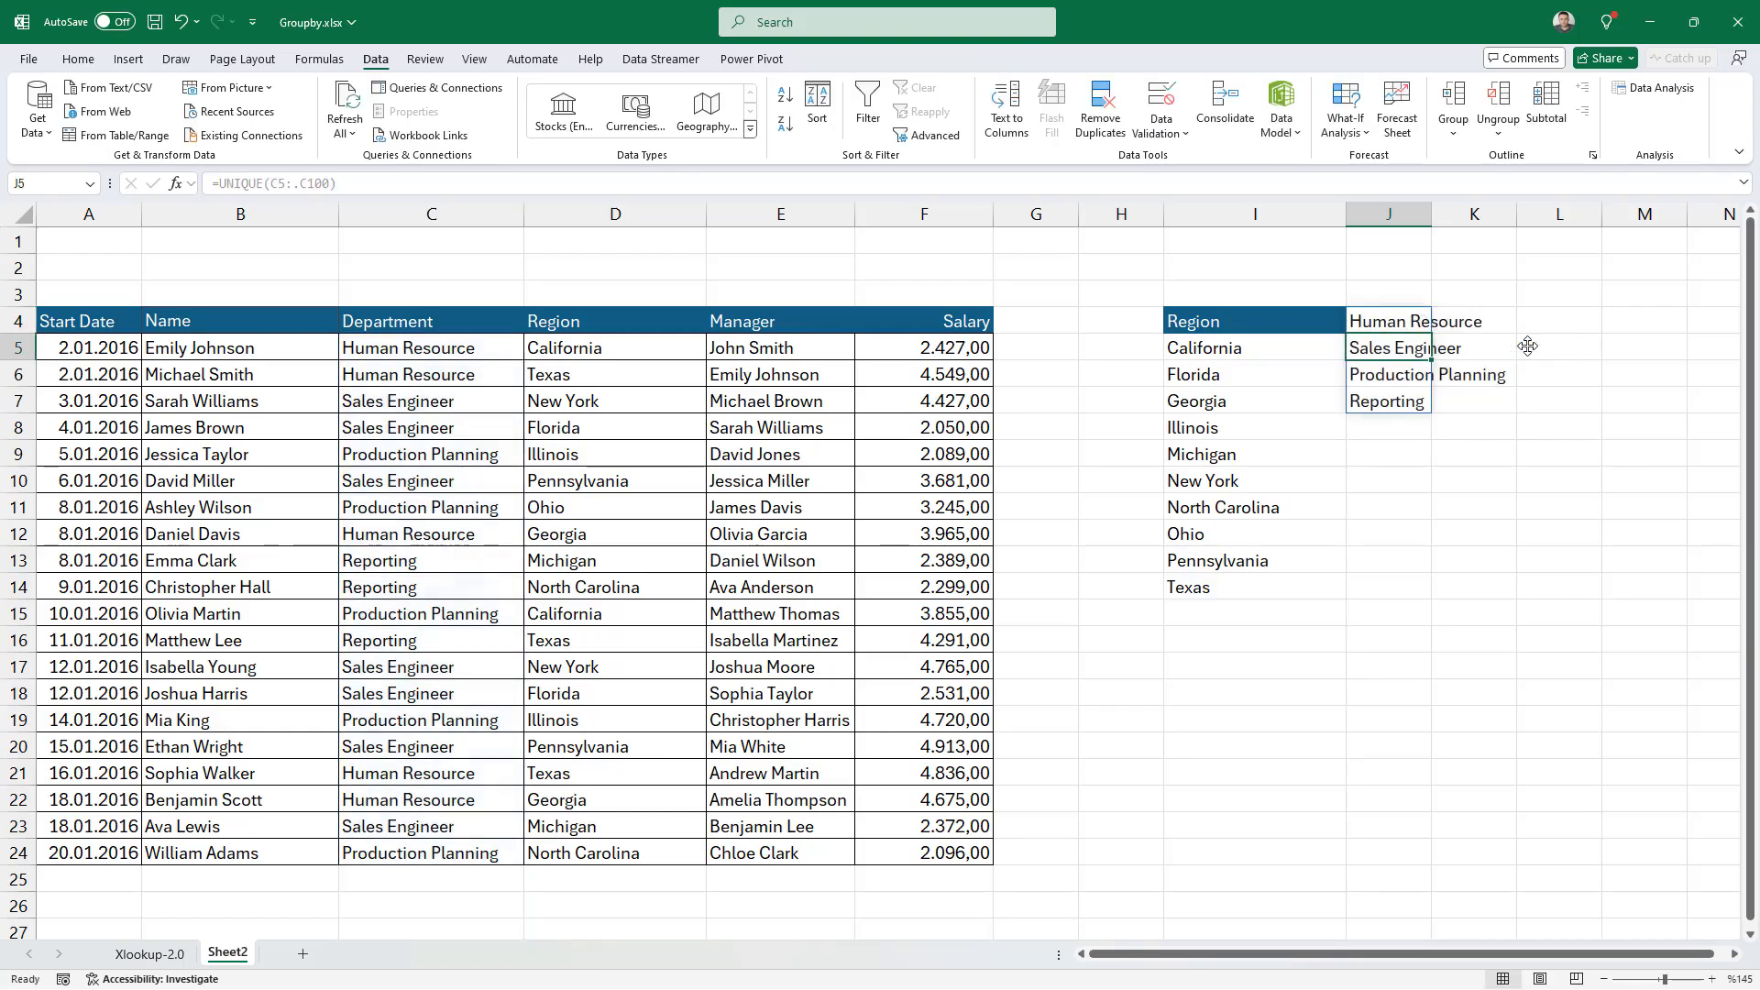
pyautogui.press('Up')
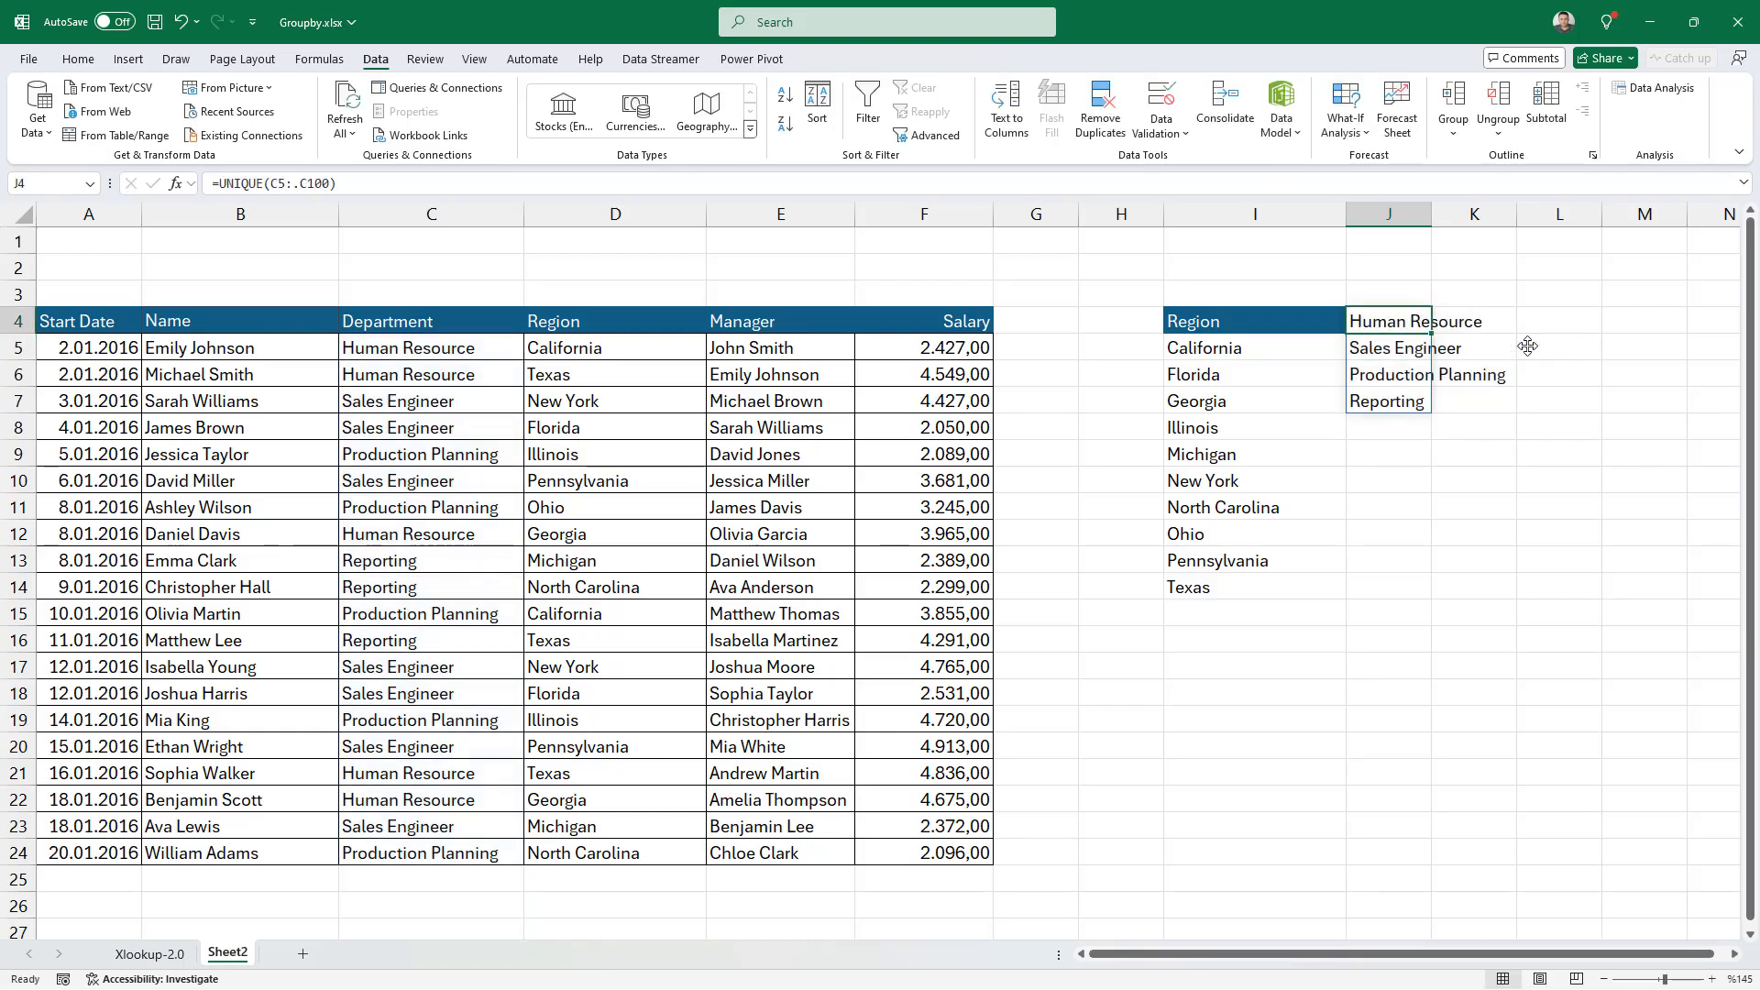
# Step: Wrap the J4 formula in TRANSPOSE to spread the departments across row 4 as =TRANSPOSE(UNIQUE(C5:.C100))
pyautogui.doubleClick(1405, 325)
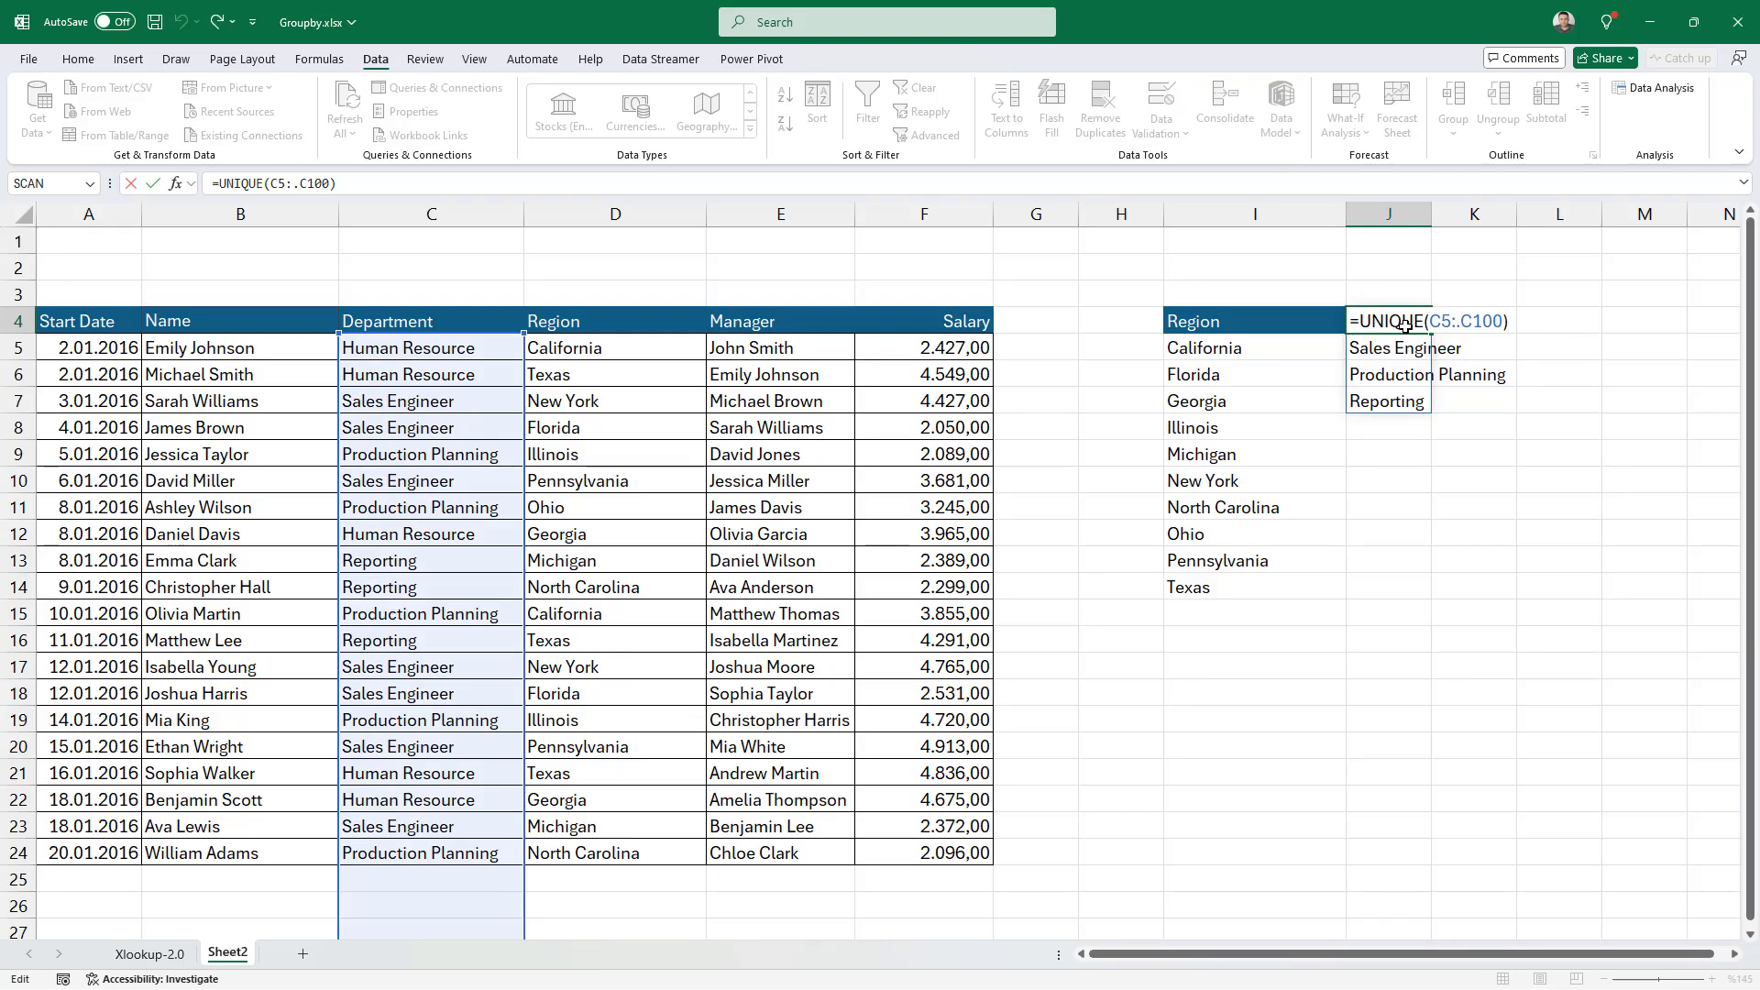
pyautogui.write('TR')
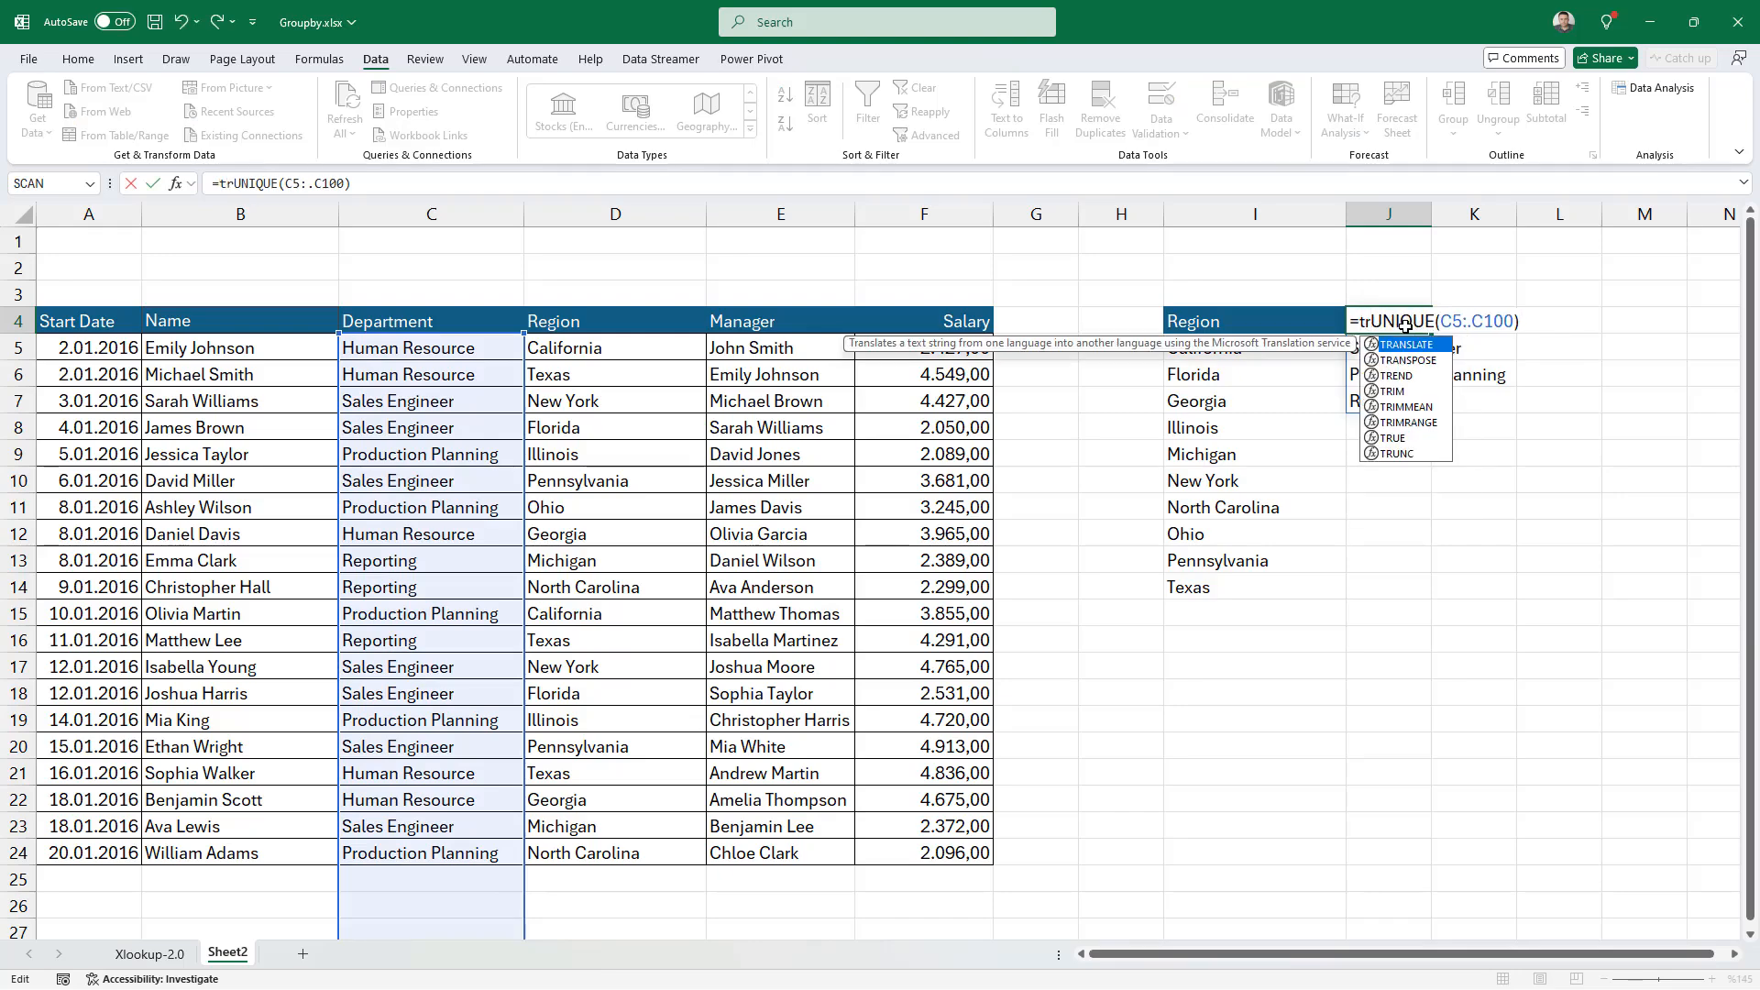
pyautogui.press('Tab')
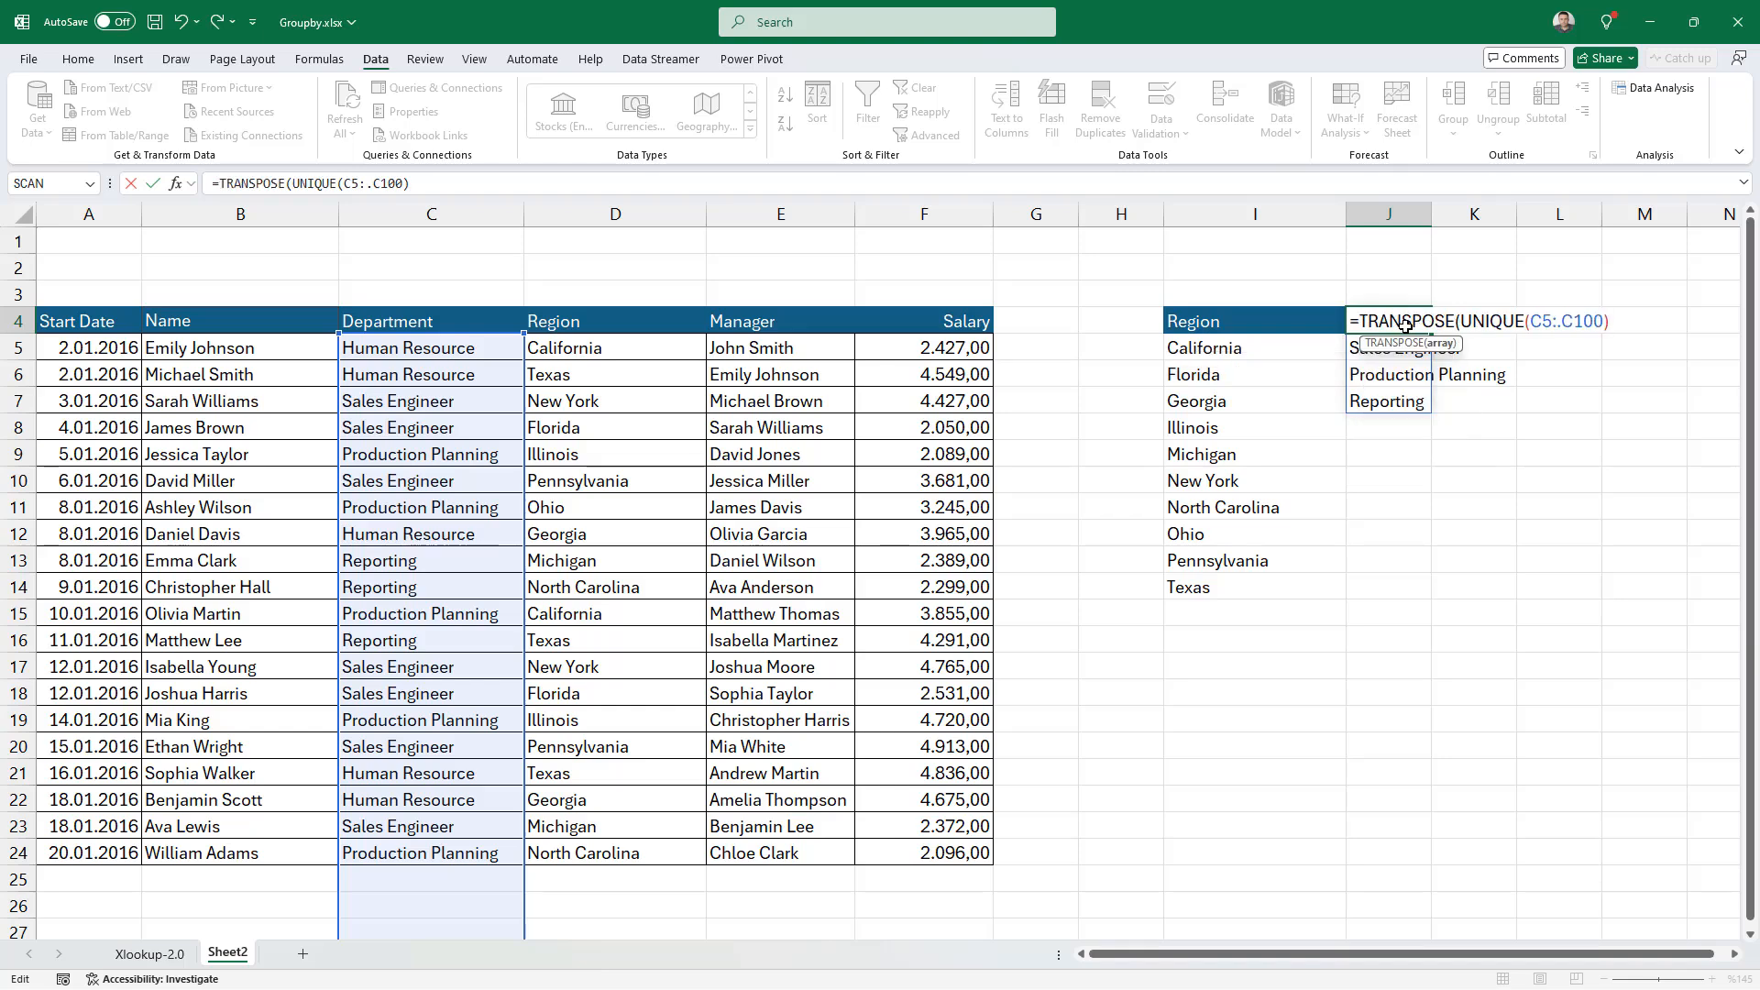
pyautogui.hotkey('ctrl', 'Return')
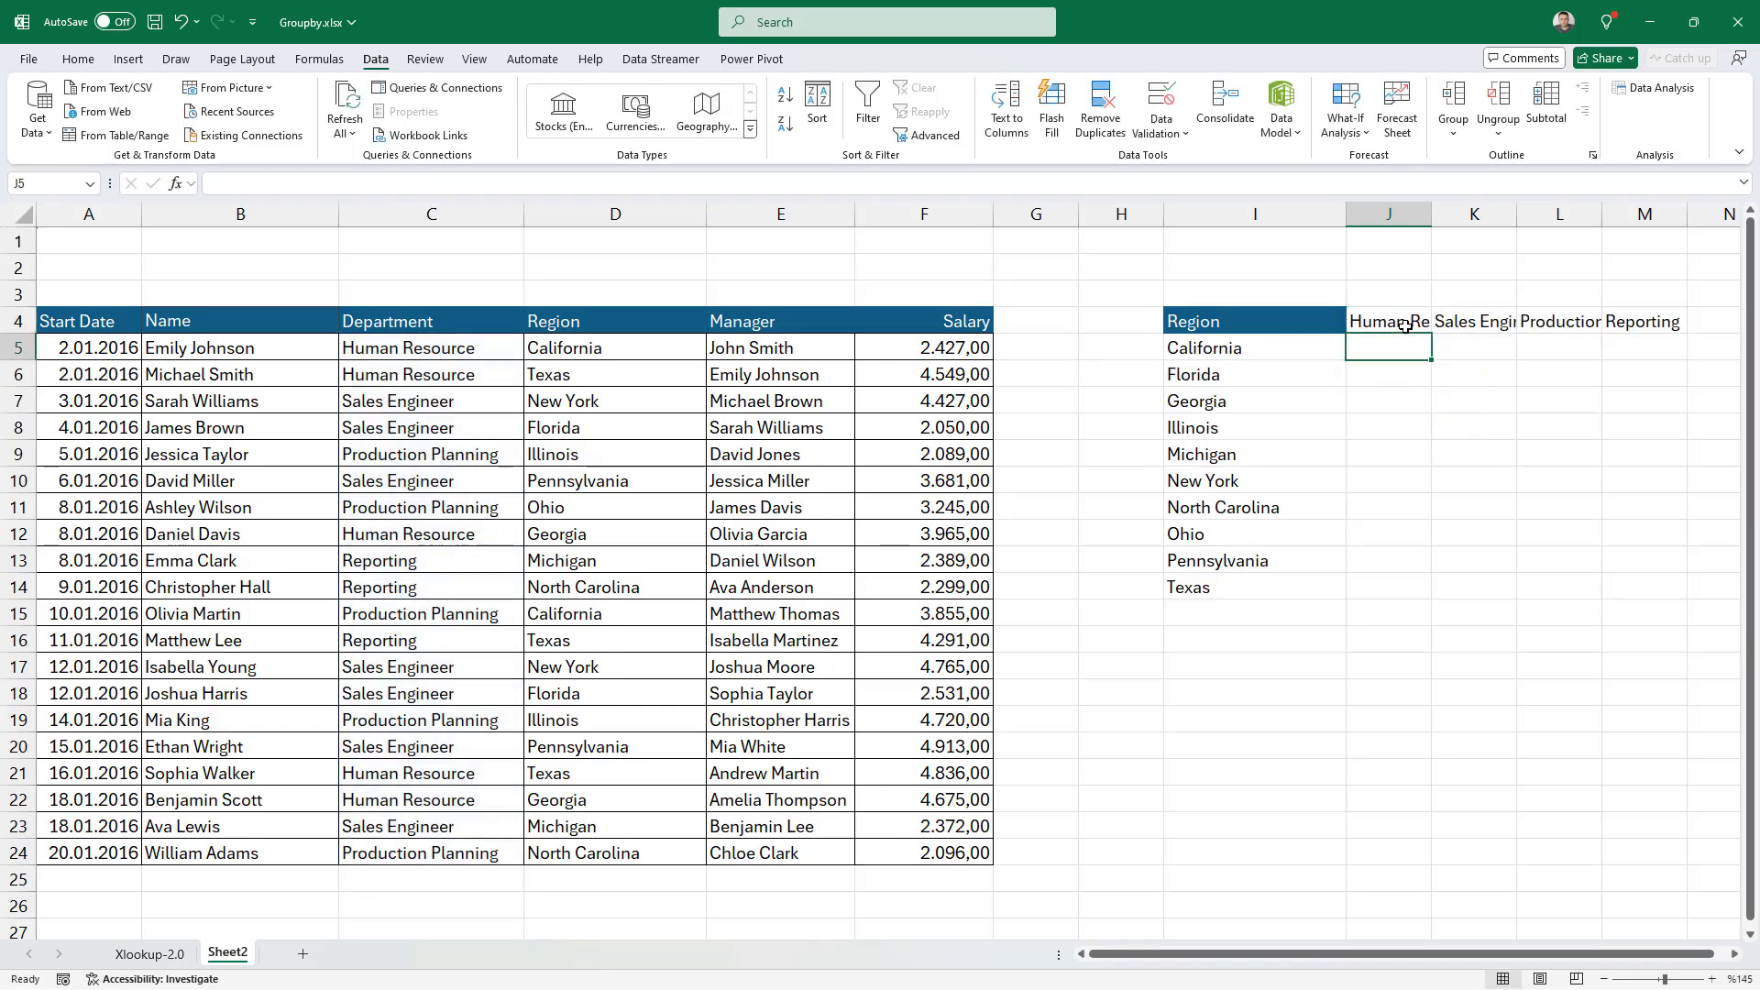
# Step: Widen columns J through M equally to give the department headers more room
pyautogui.moveTo(1388, 214); pyautogui.dragTo(1626, 216)
pyautogui.click(1396, 345)
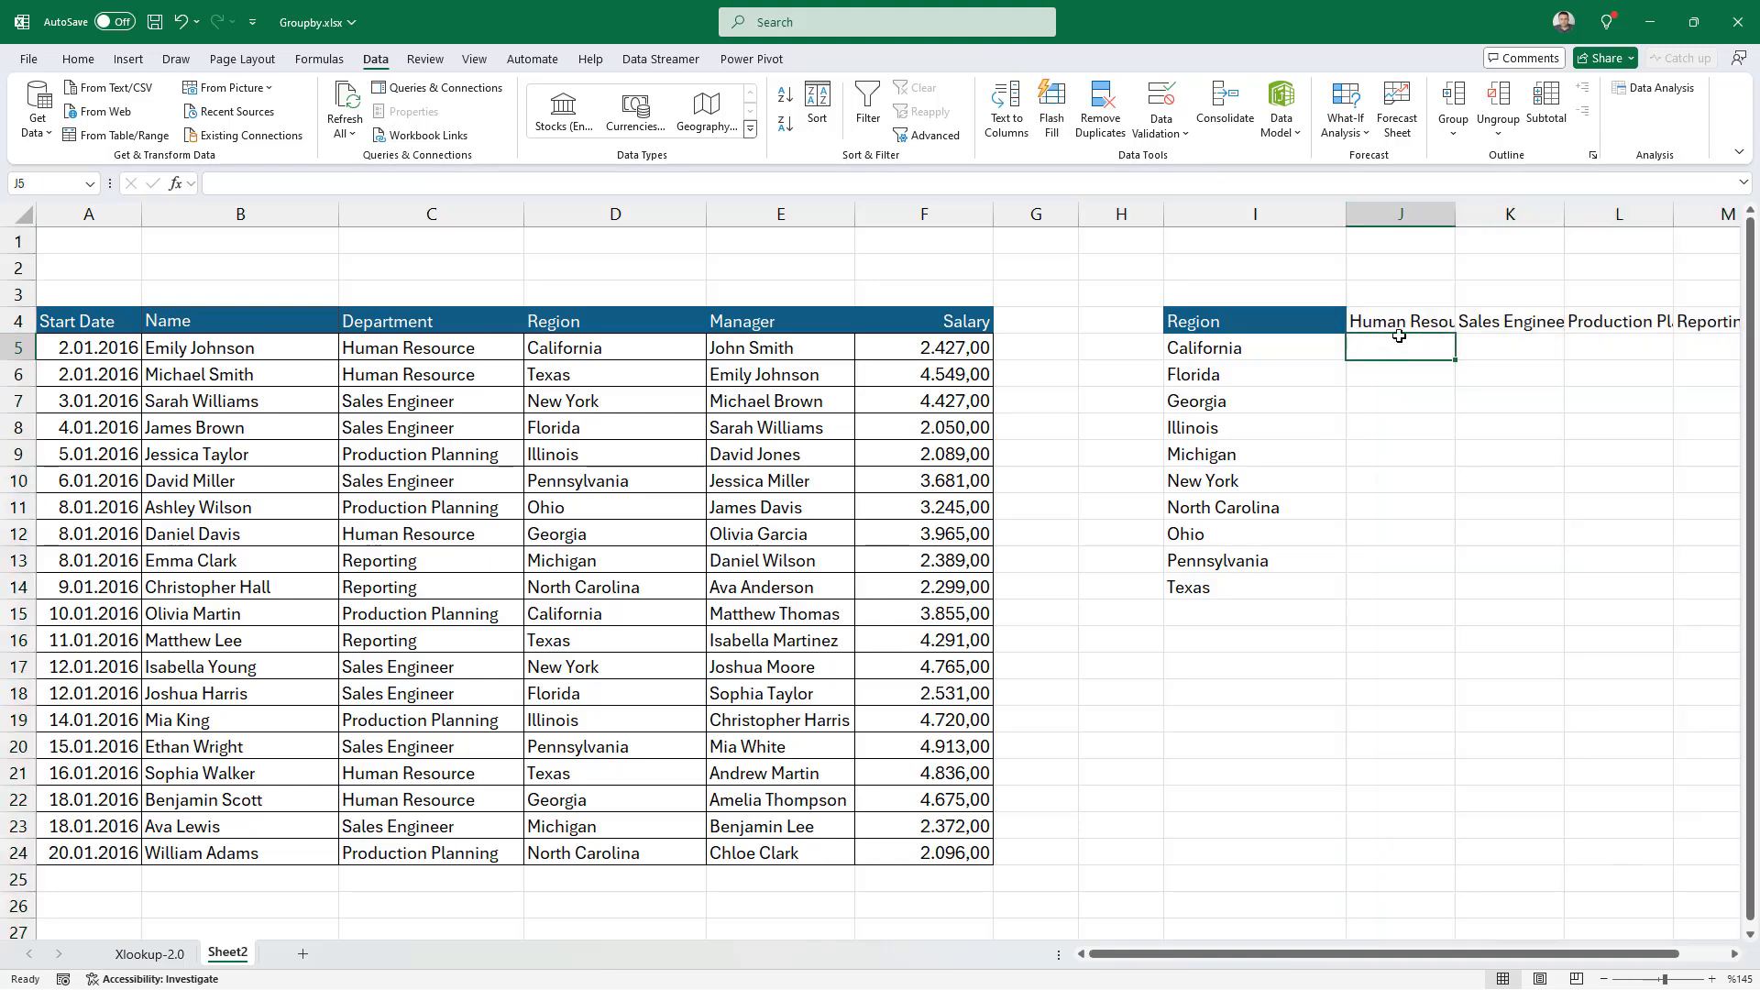
pyautogui.moveTo(1399, 214); pyautogui.dragTo(1472, 217)
pyautogui.click(1268, 349)
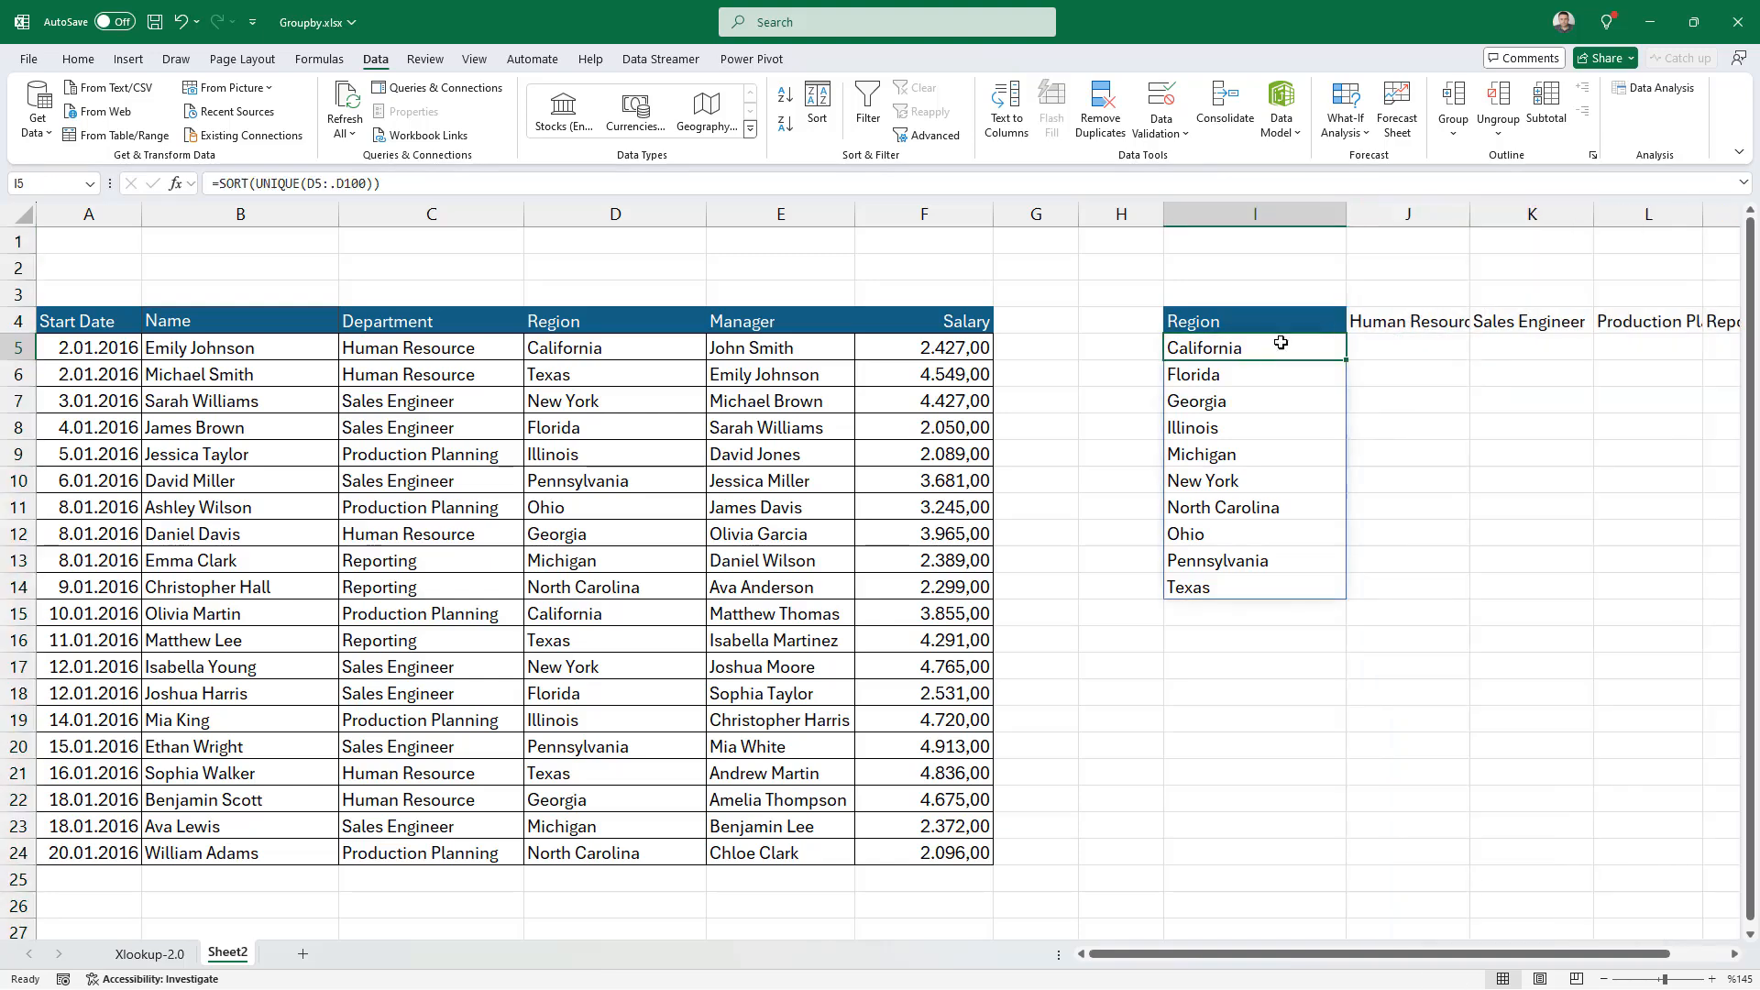
# Step: Start a SUMIFS formula in J5 with the absolute Salary range $F$5:$F$100 as the sum range
pyautogui.click(1368, 345)
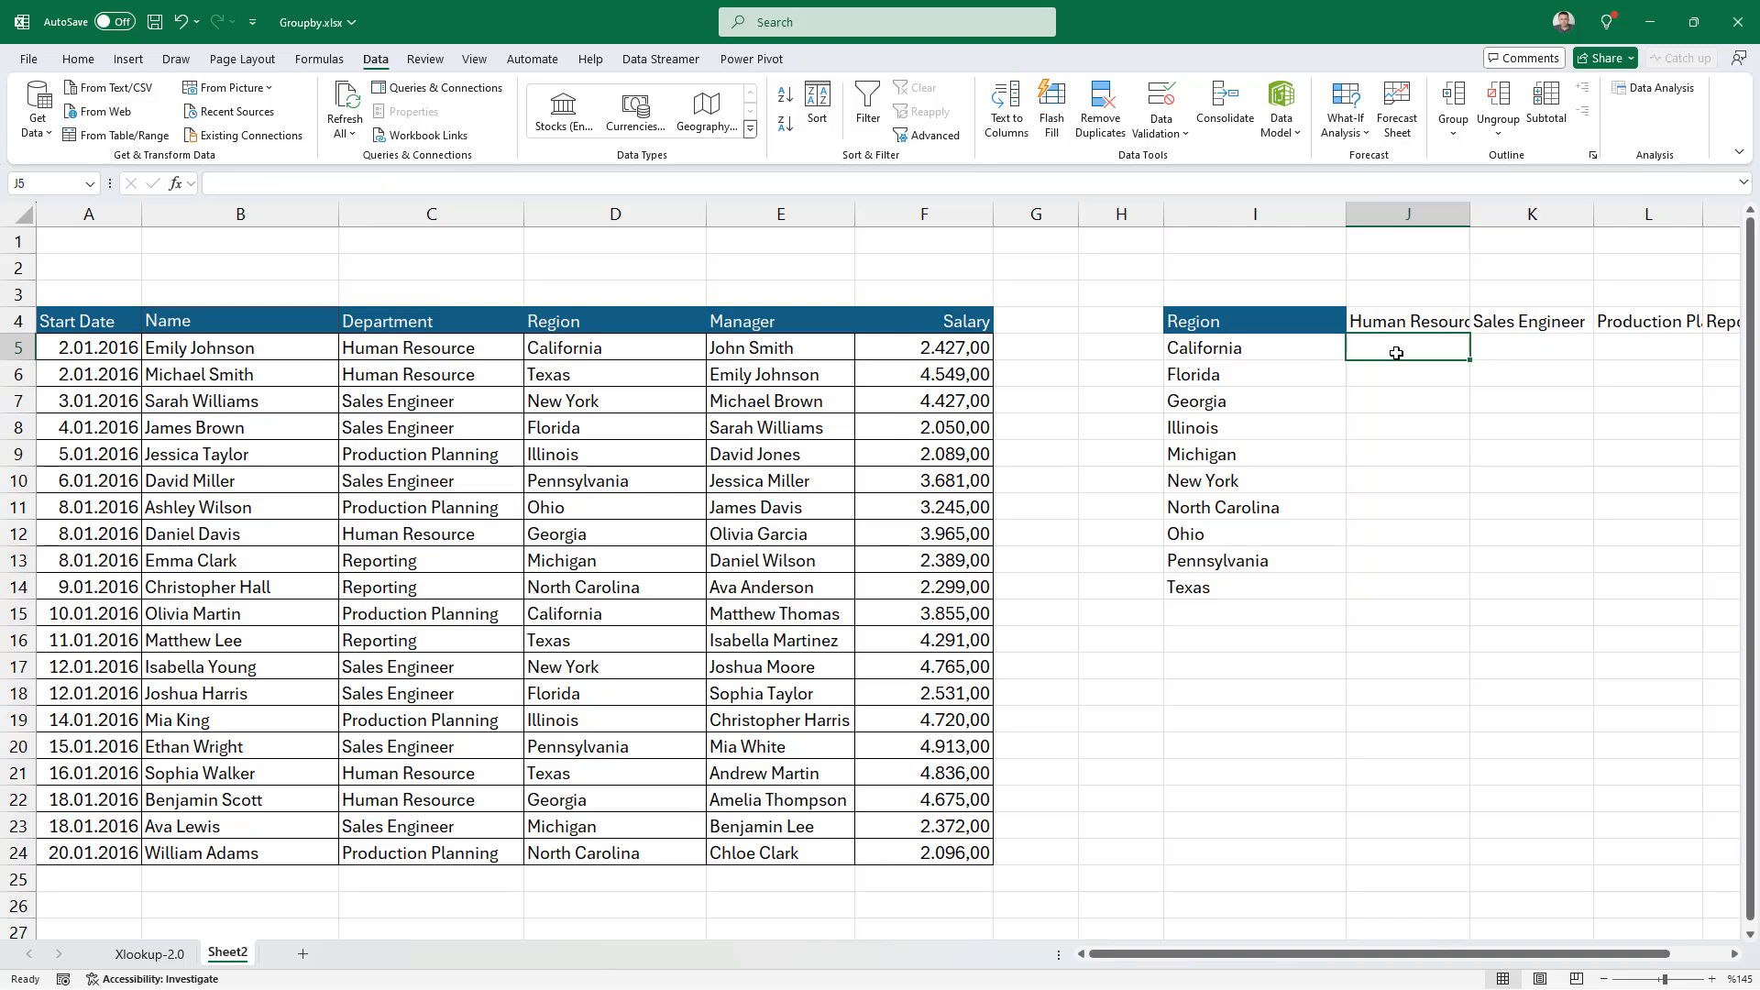
pyautogui.write('=sum')
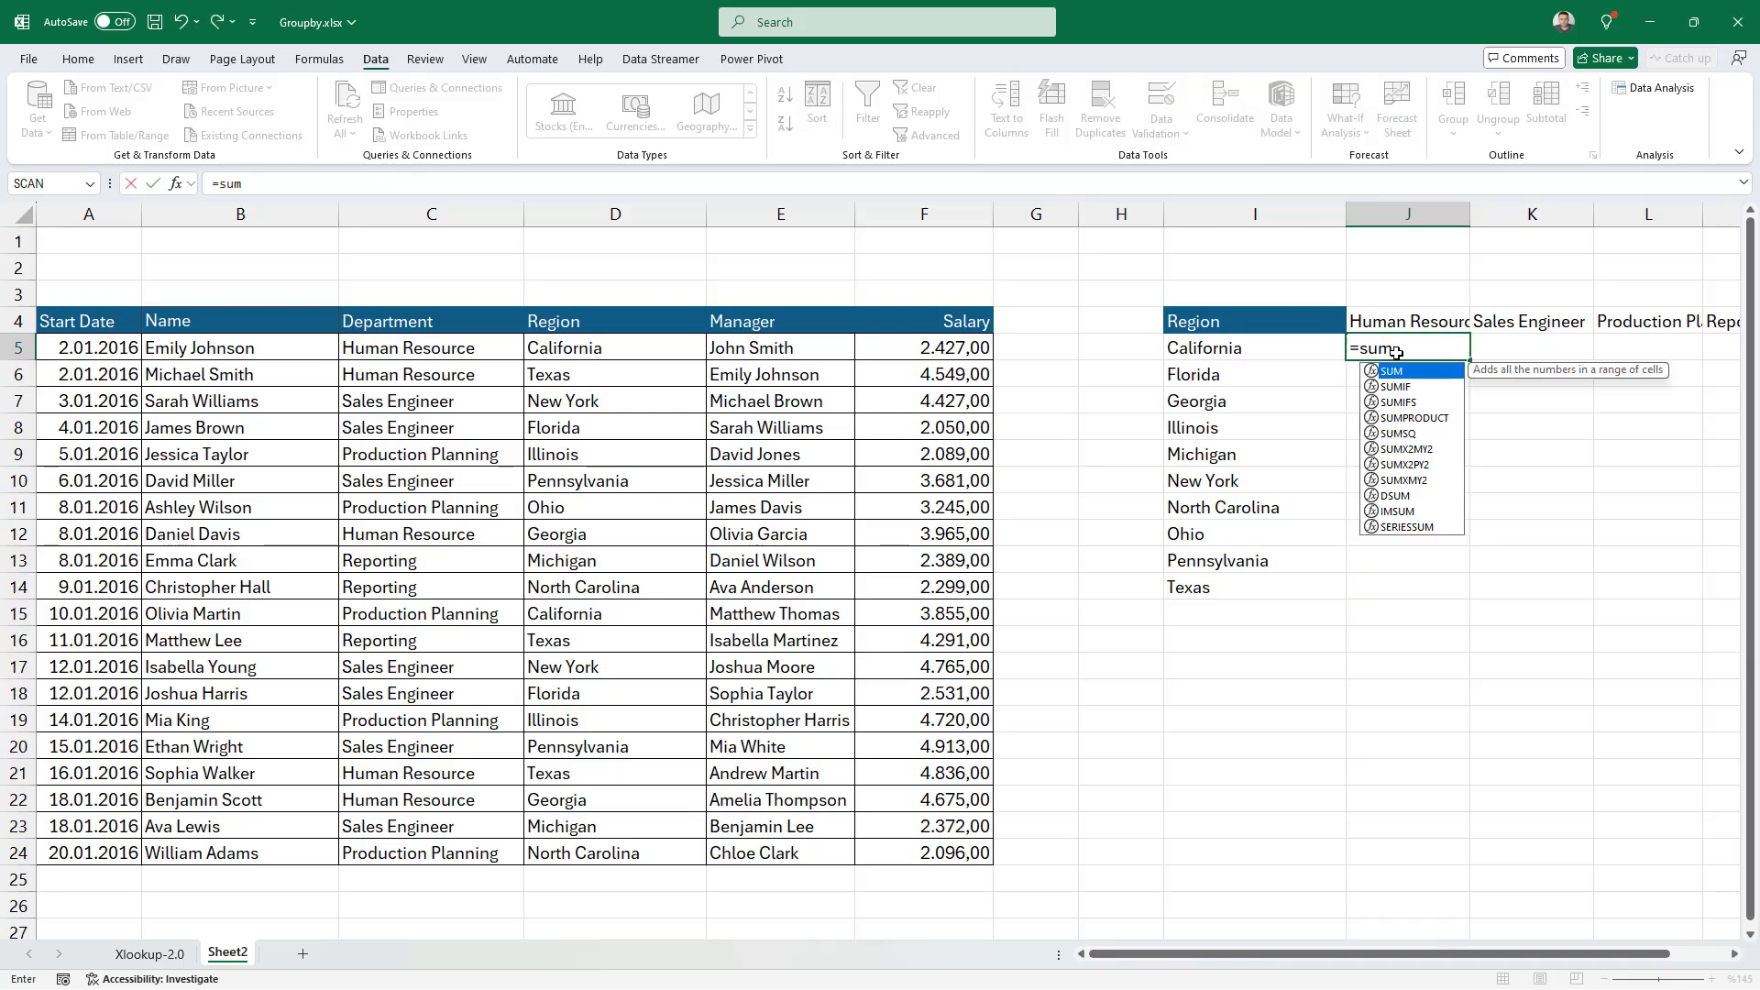
pyautogui.write('ifs')
pyautogui.press('Tab')
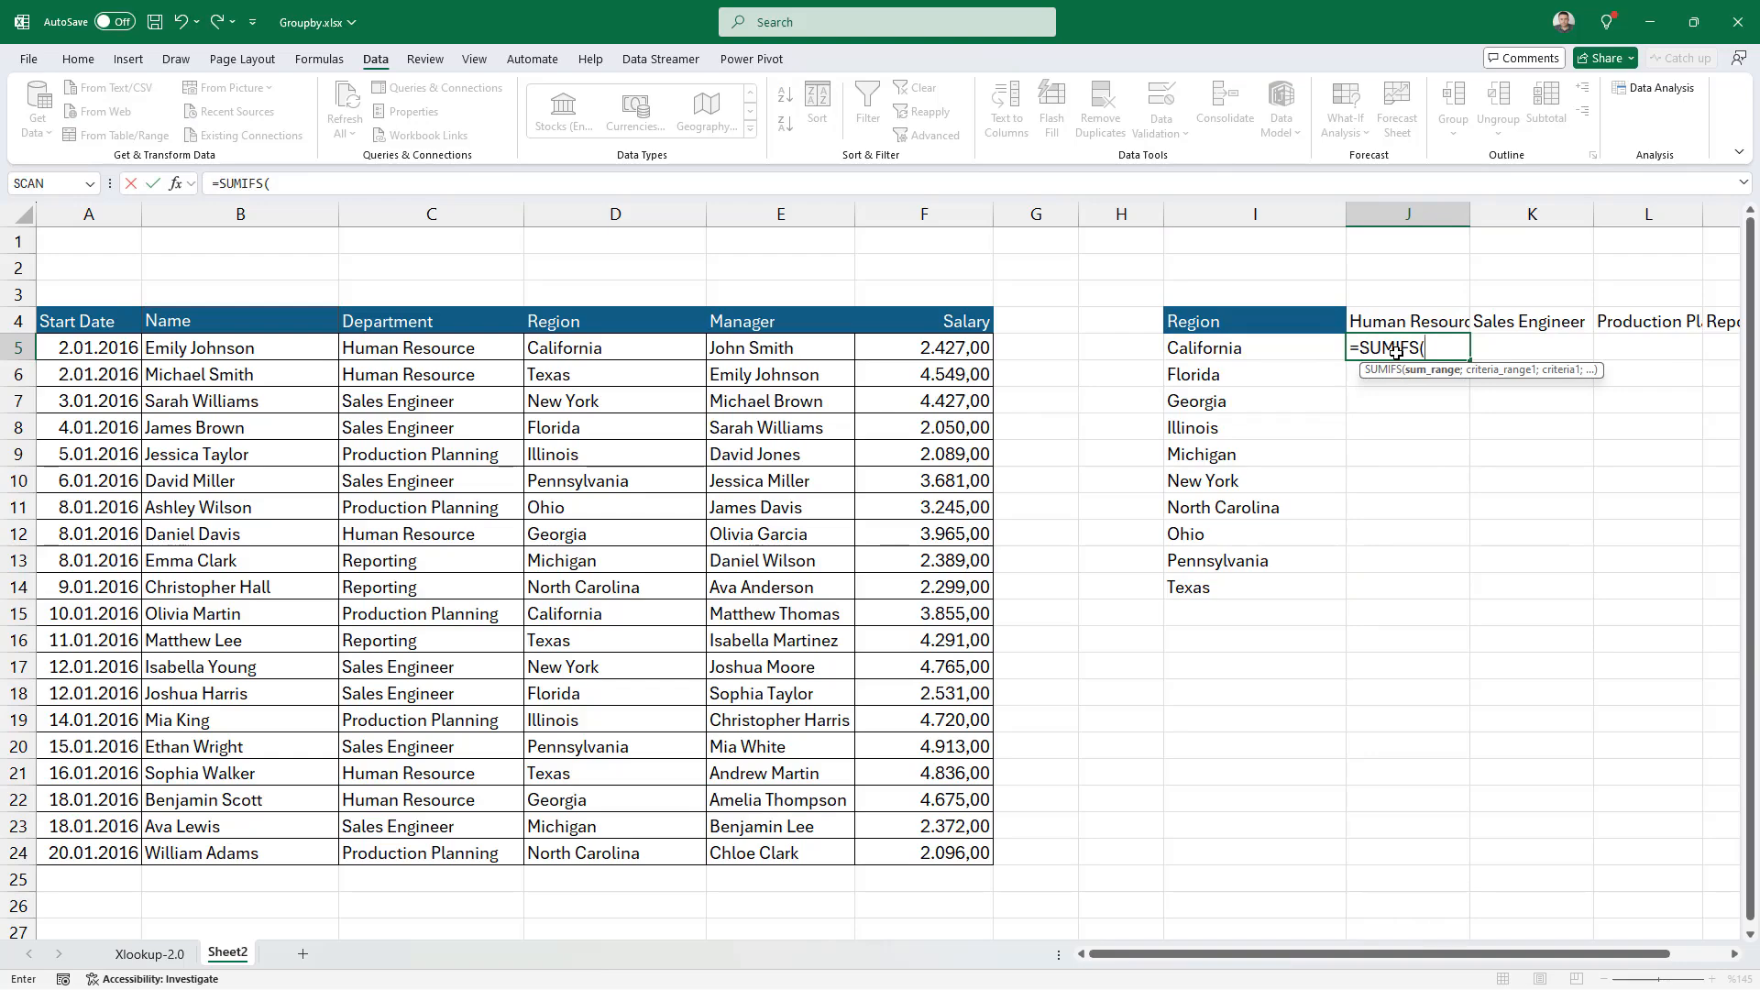
pyautogui.moveTo(953, 346); pyautogui.dragTo(899, 883)
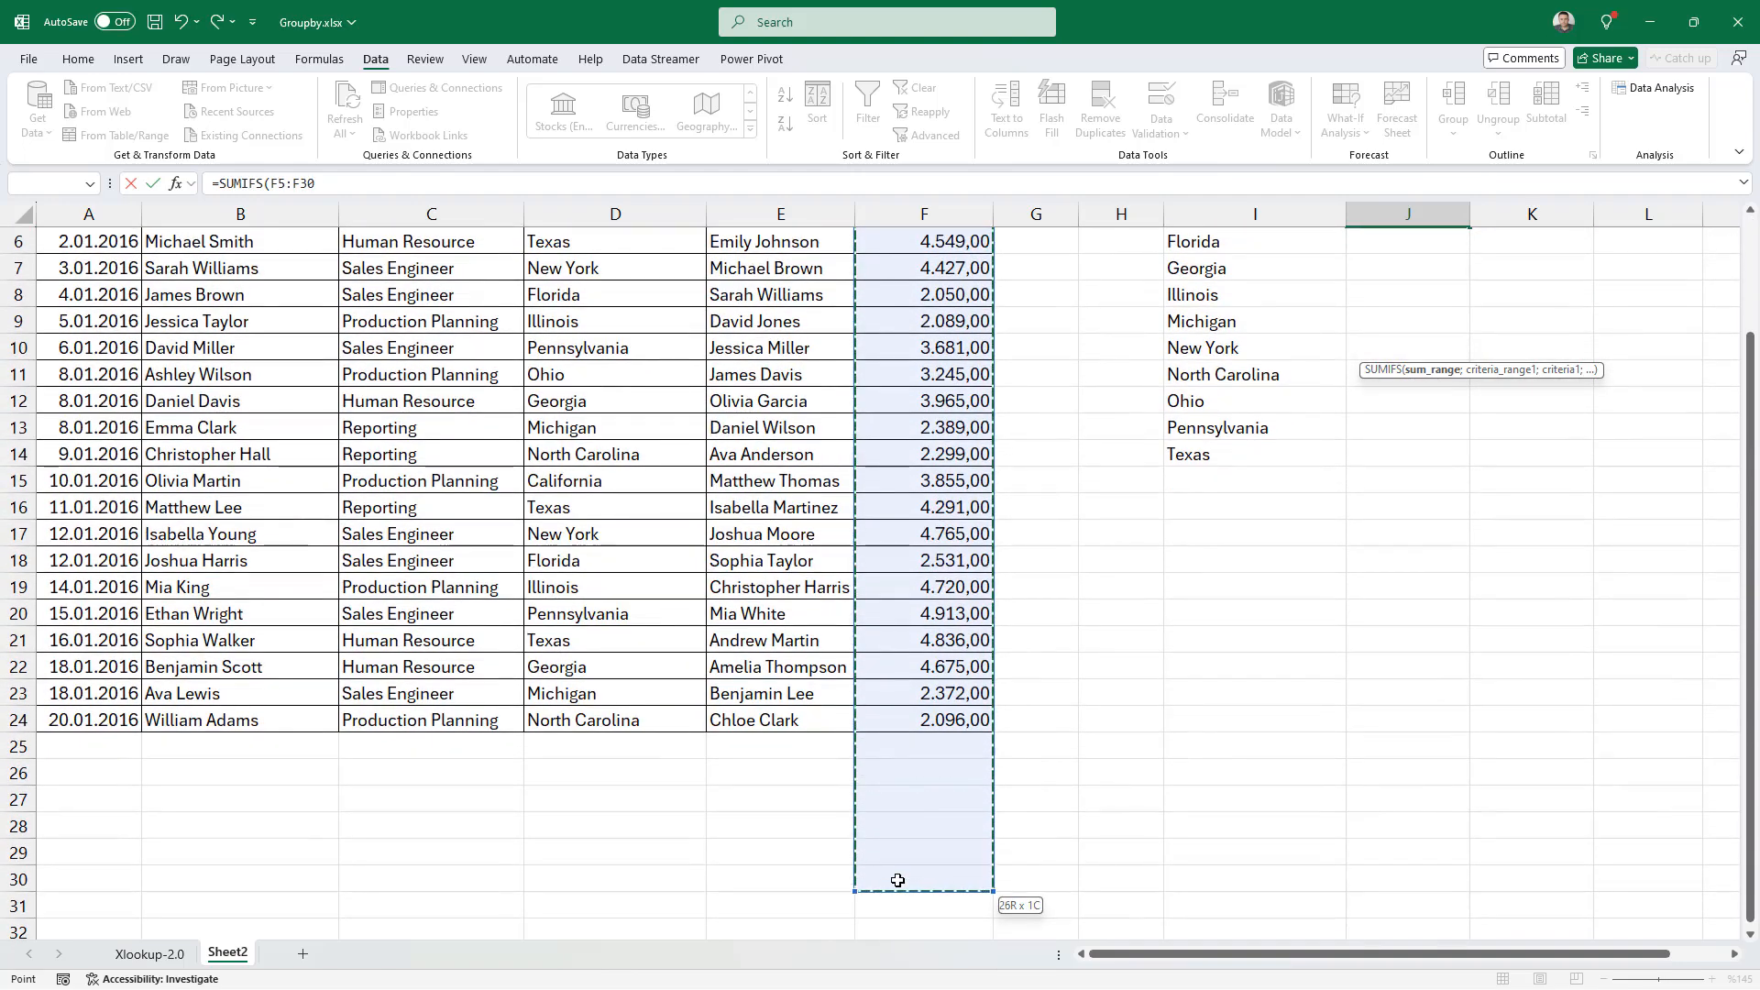
pyautogui.scroll(2, 872, 778)
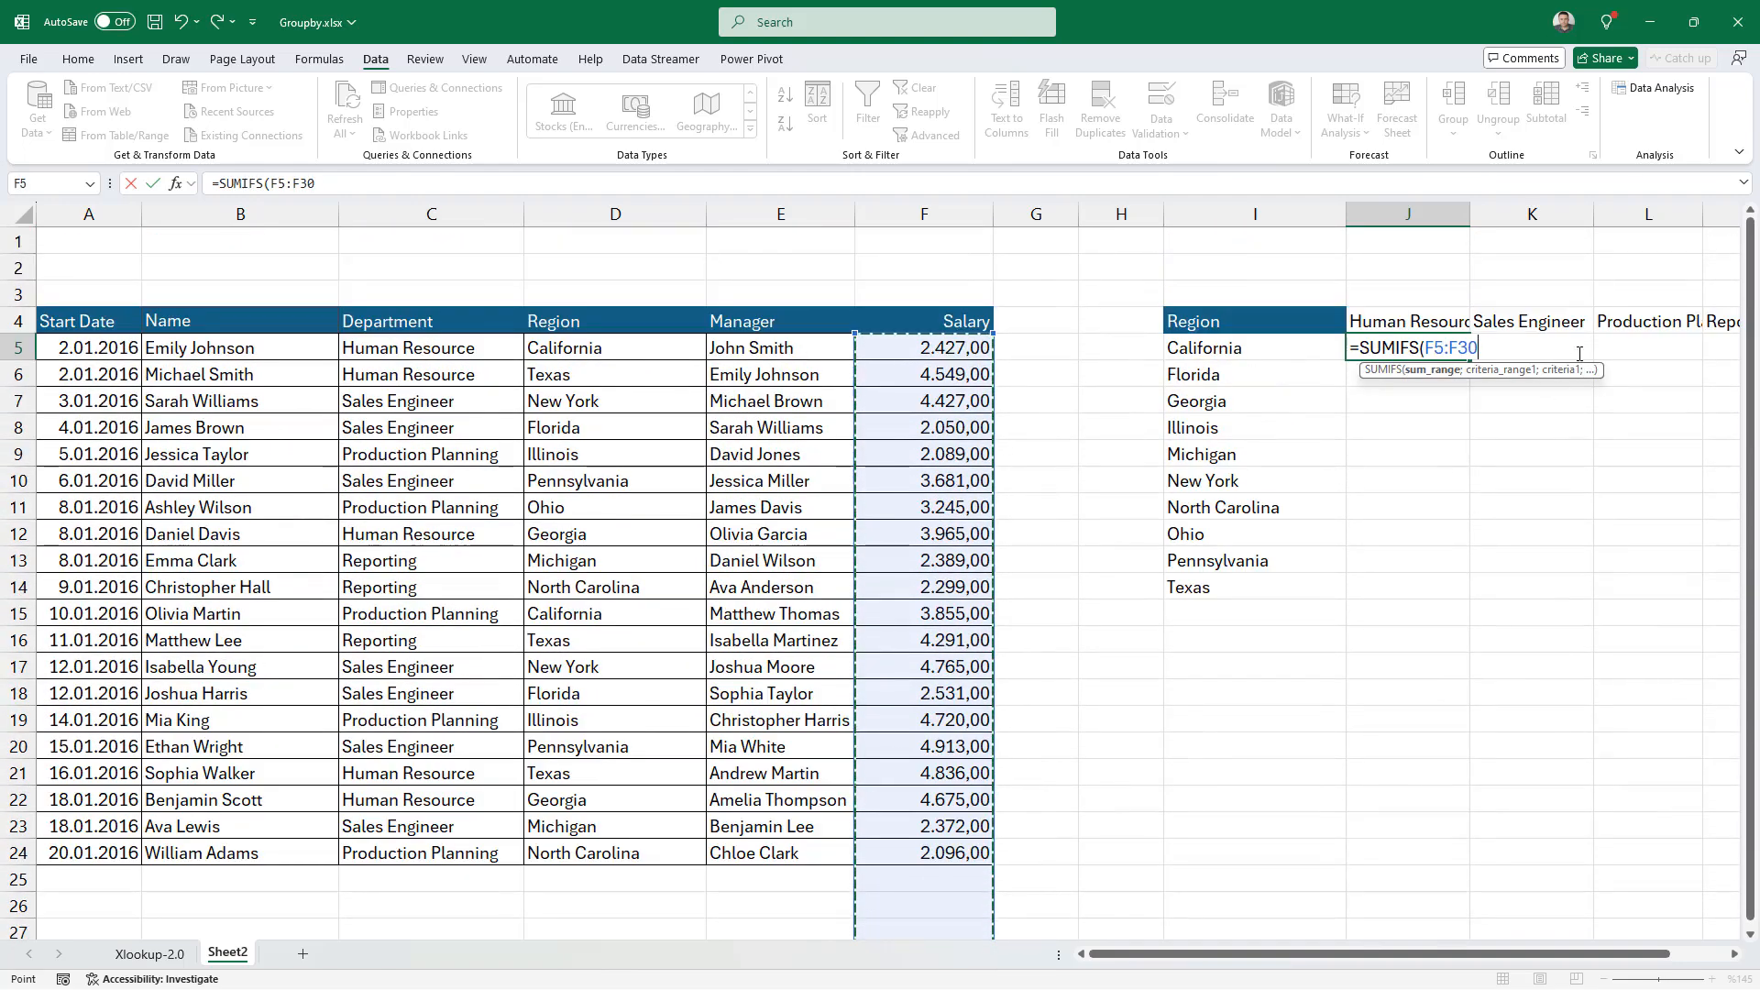
pyautogui.press('BackSpace')
pyautogui.press('BackSpace')
pyautogui.write('100')
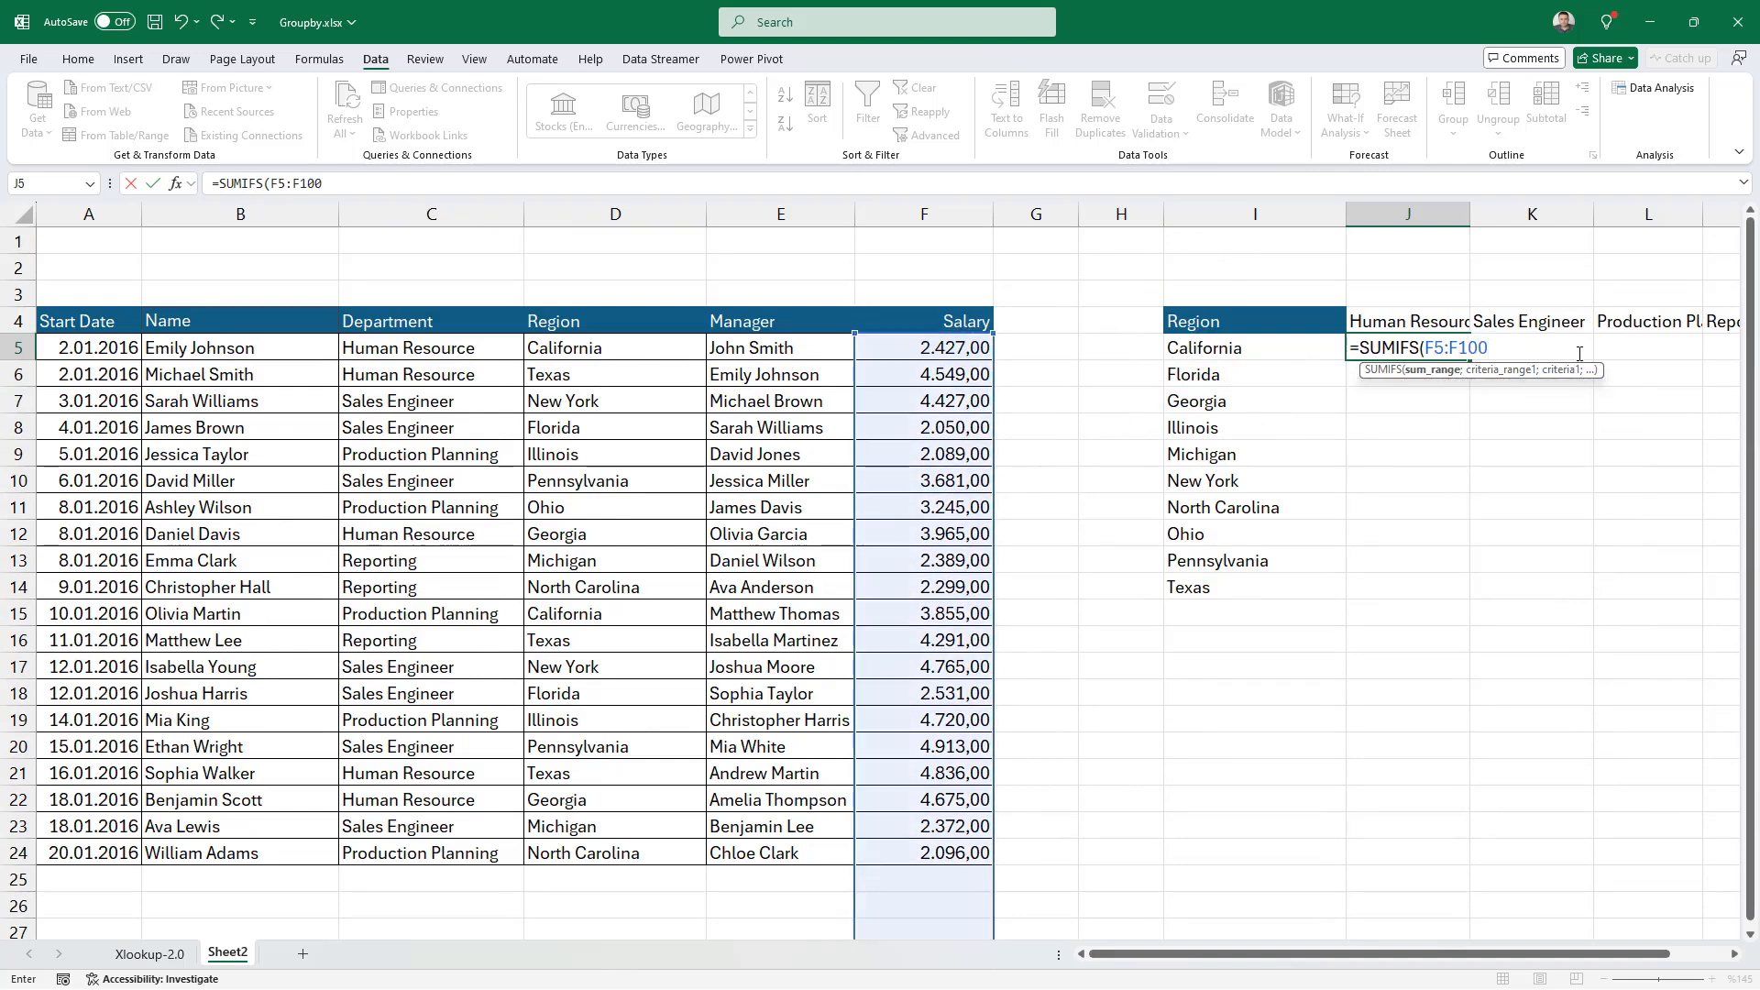
pyautogui.press('F4')
pyautogui.click(1429, 347)
pyautogui.press('F4')
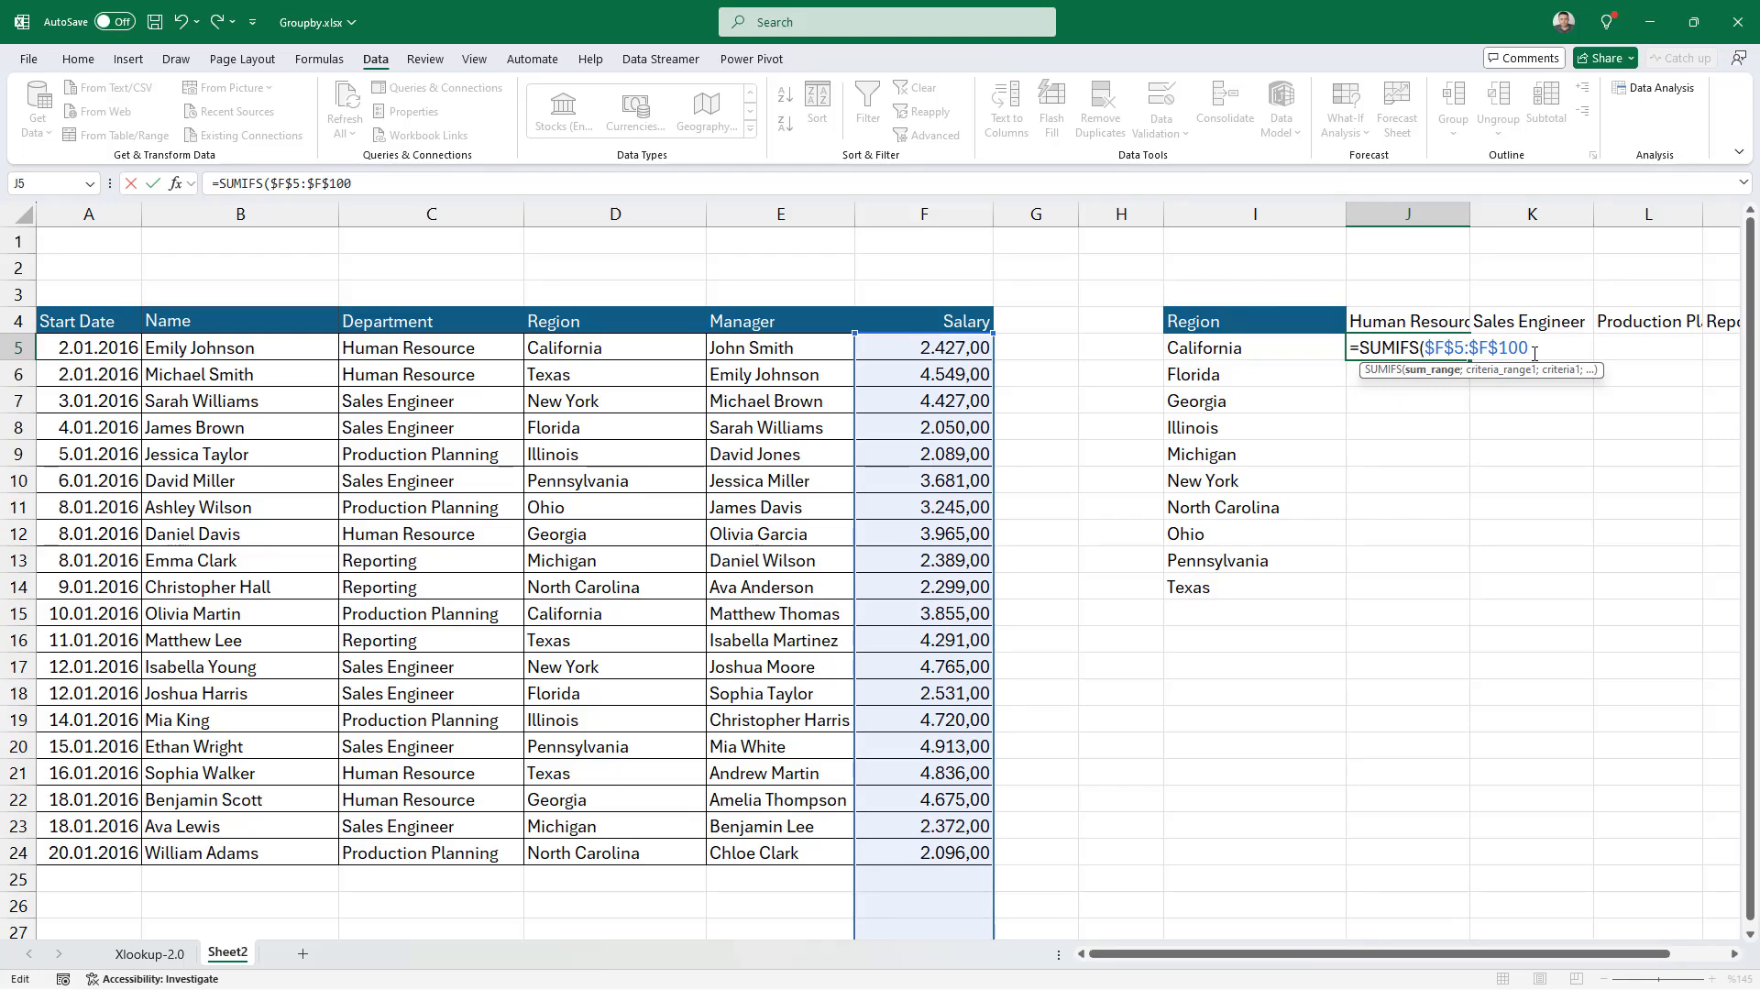
pyautogui.write(';')
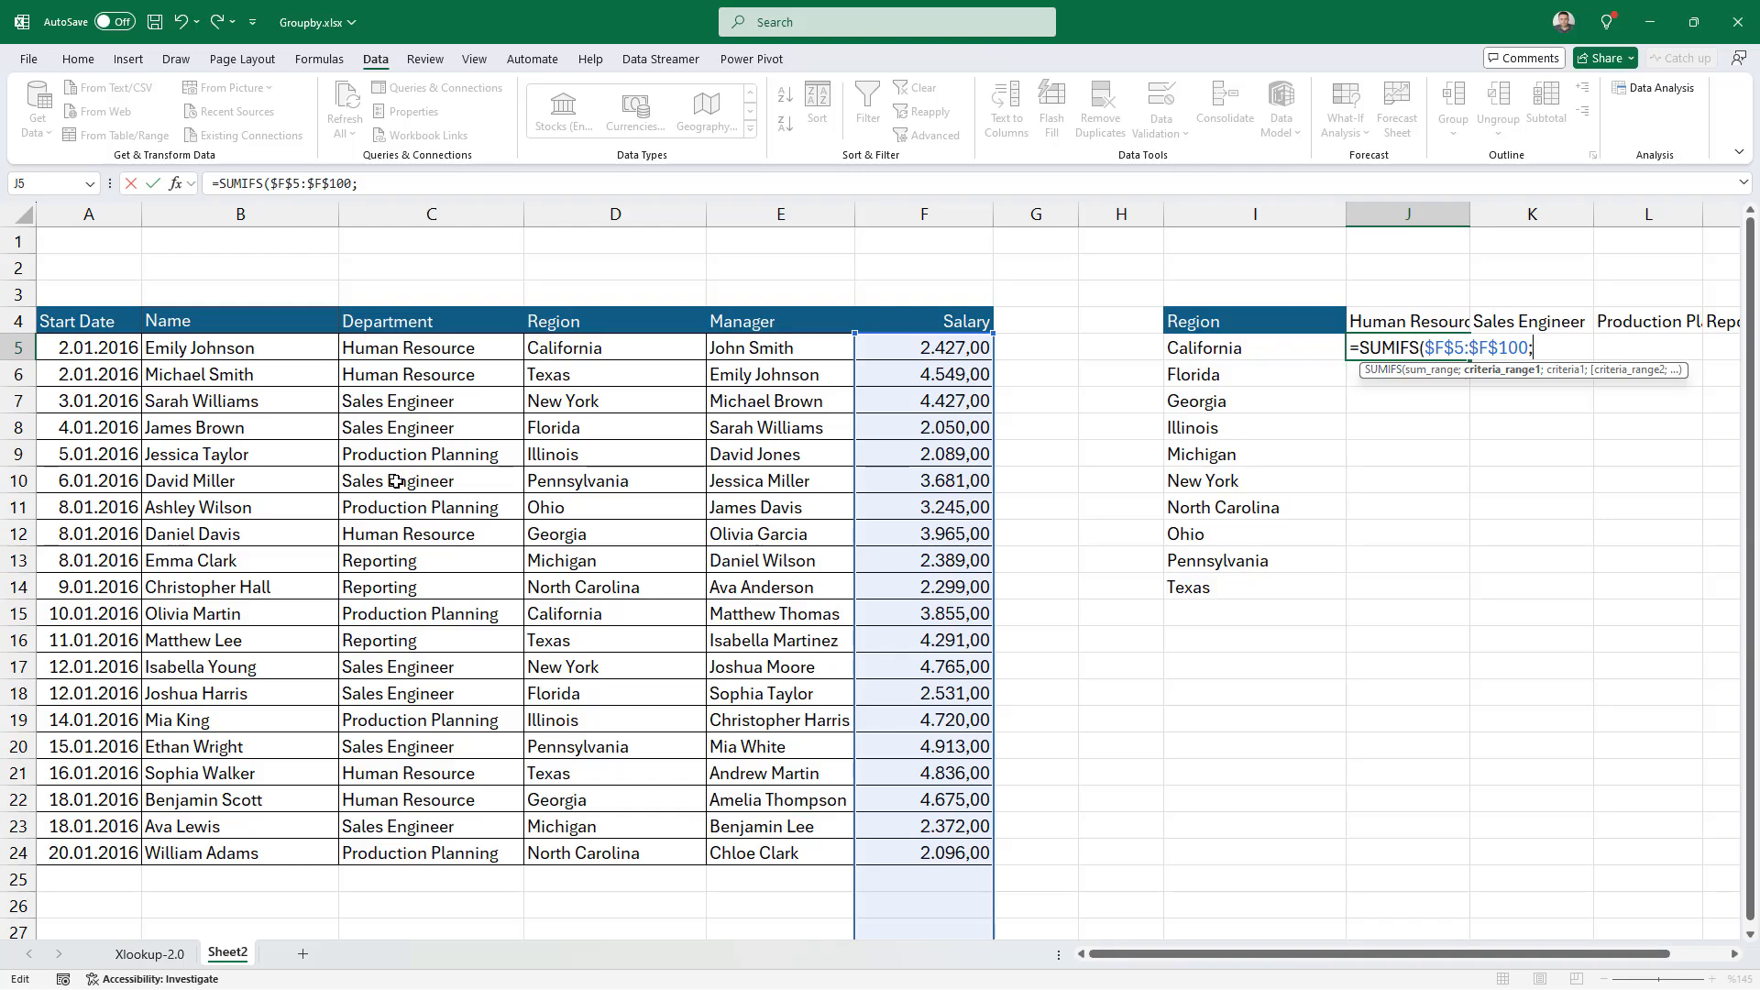
# Step: Add the absolute Region range $D$5:$D$100 as the first criteria range of the J5 SUMIFS formula
pyautogui.moveTo(563, 350); pyautogui.dragTo(563, 613)
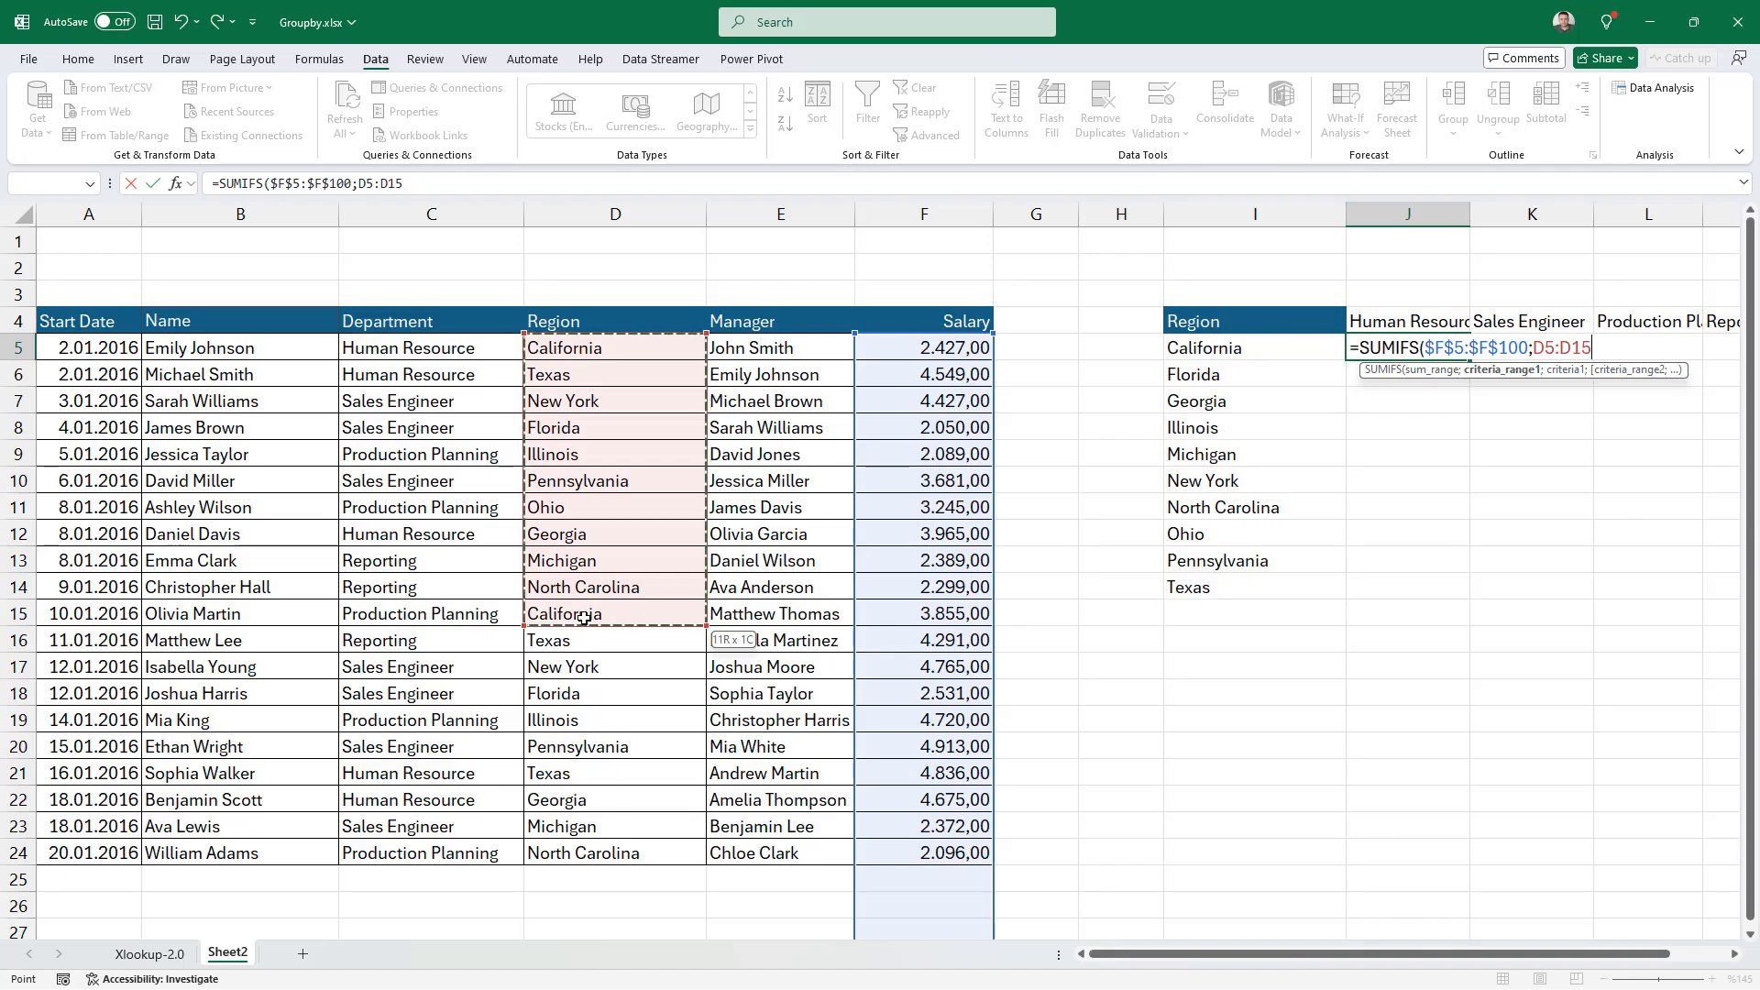
pyautogui.click(437, 183)
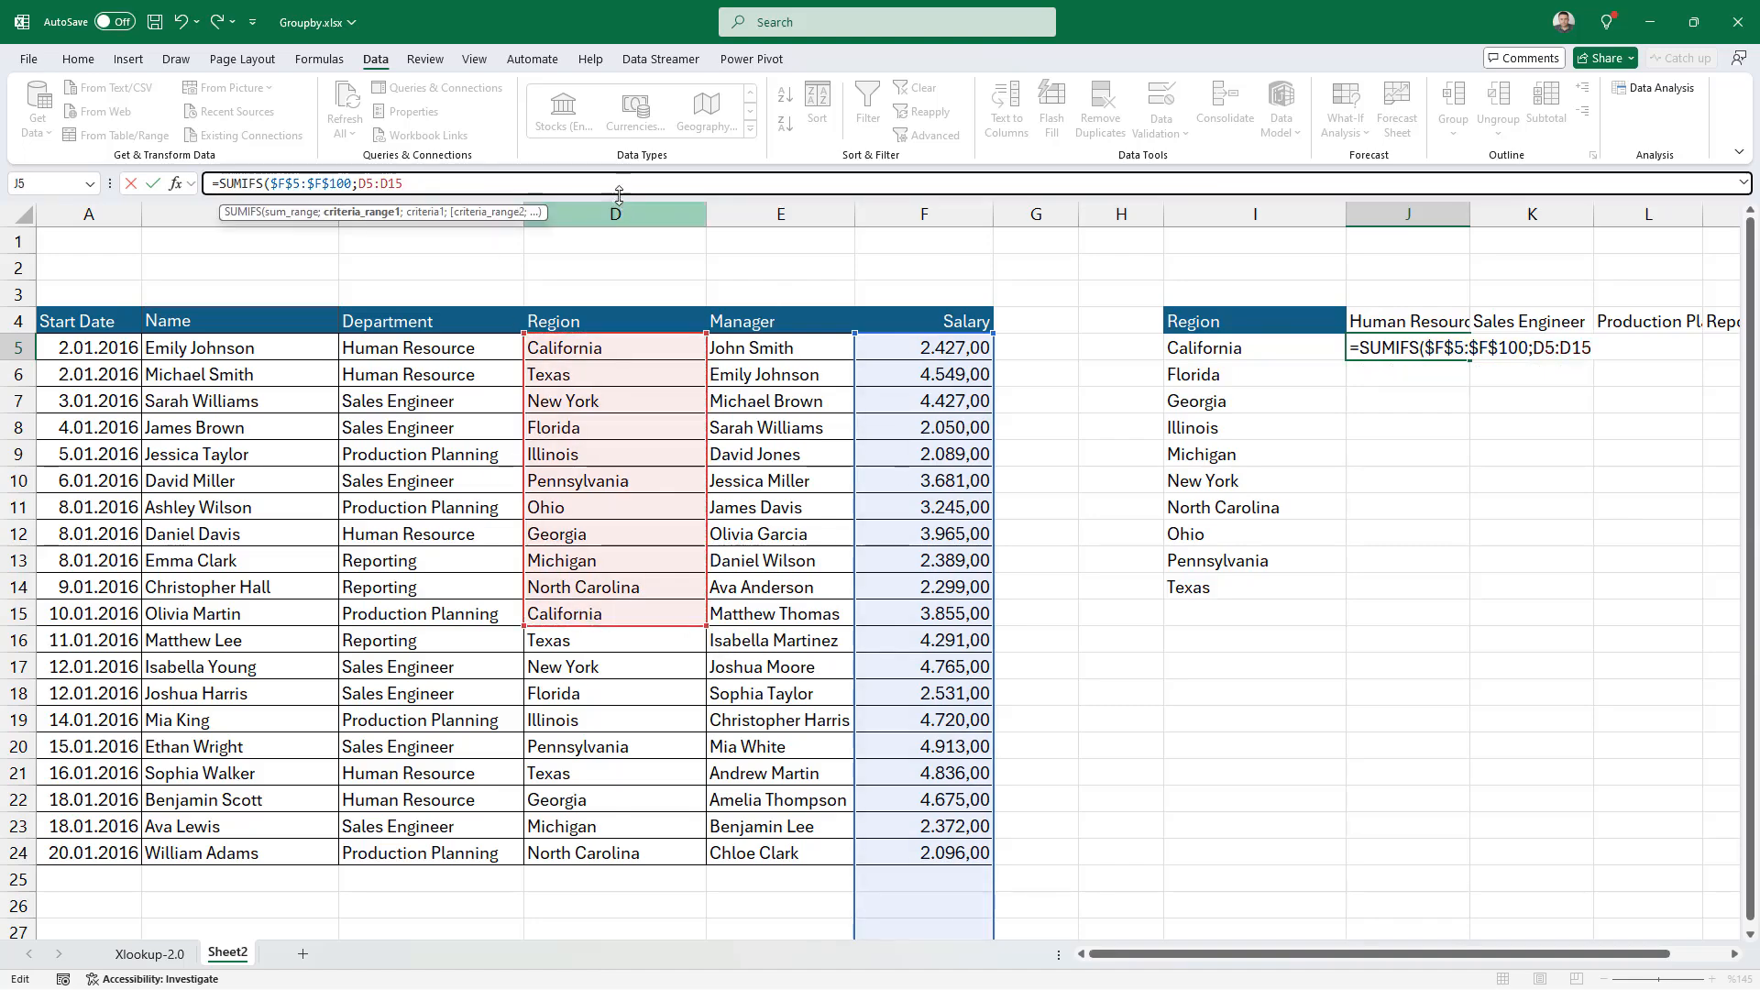
pyautogui.press('BackSpace')
pyautogui.write('10')
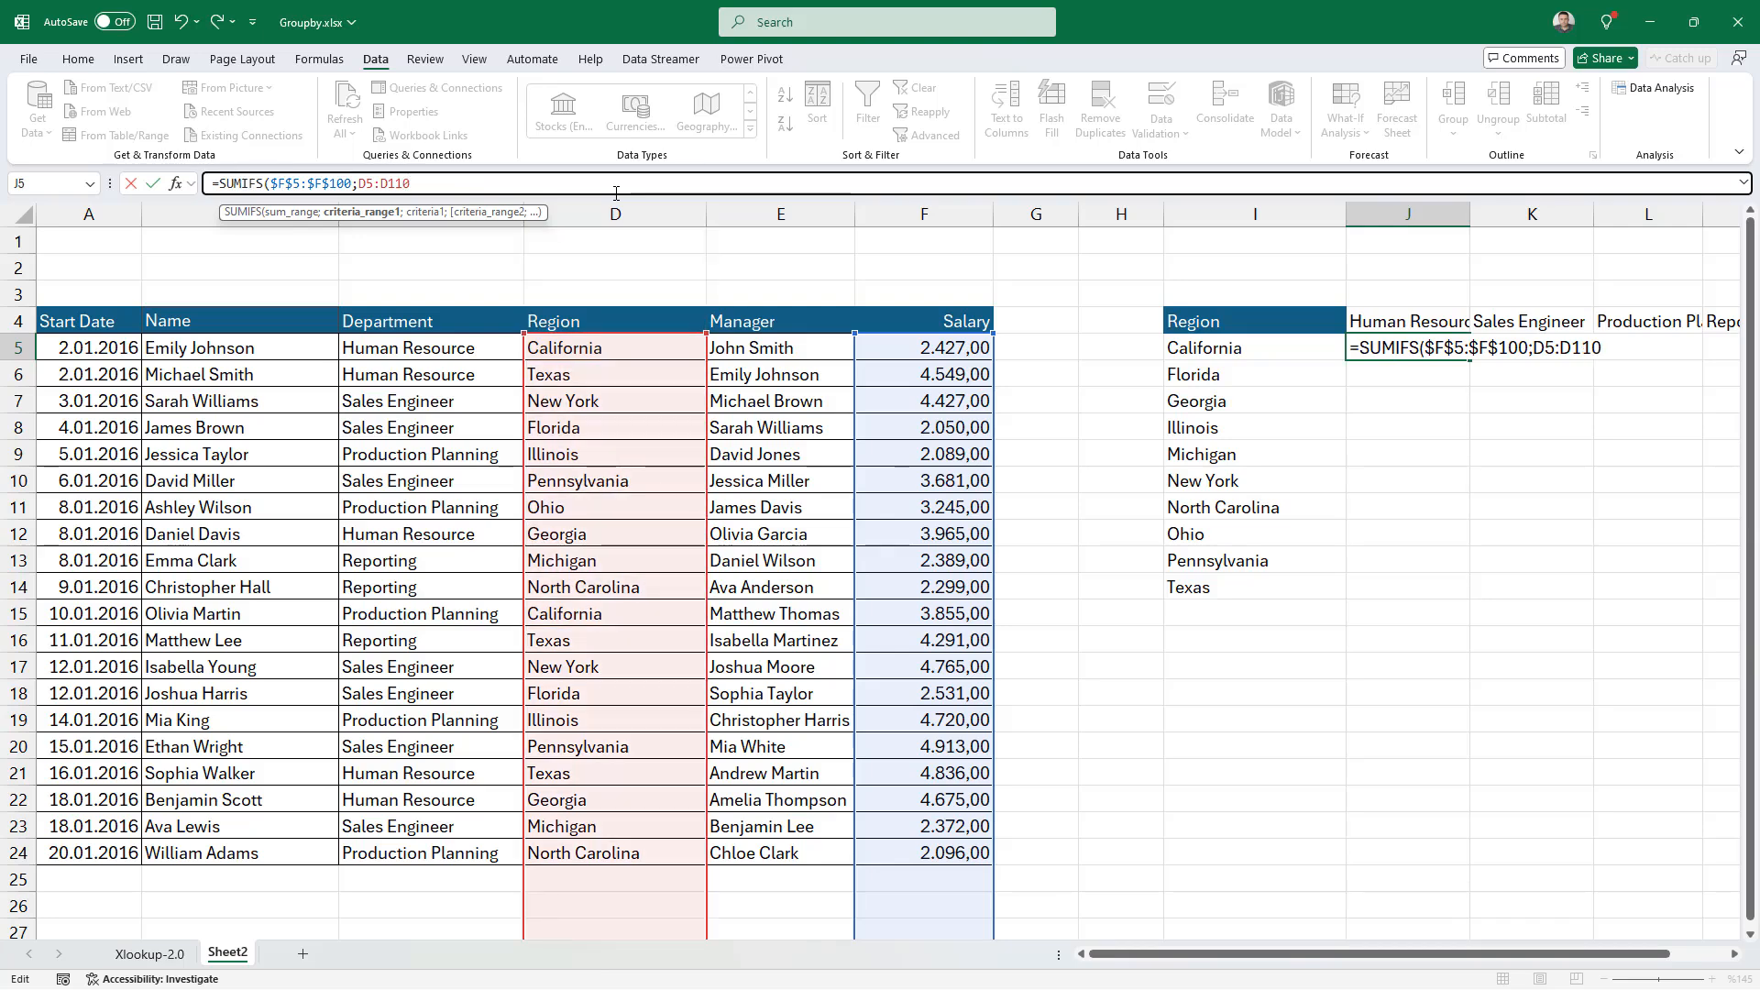
pyautogui.press('BackSpace')
pyautogui.press('BackSpace')
pyautogui.write('00')
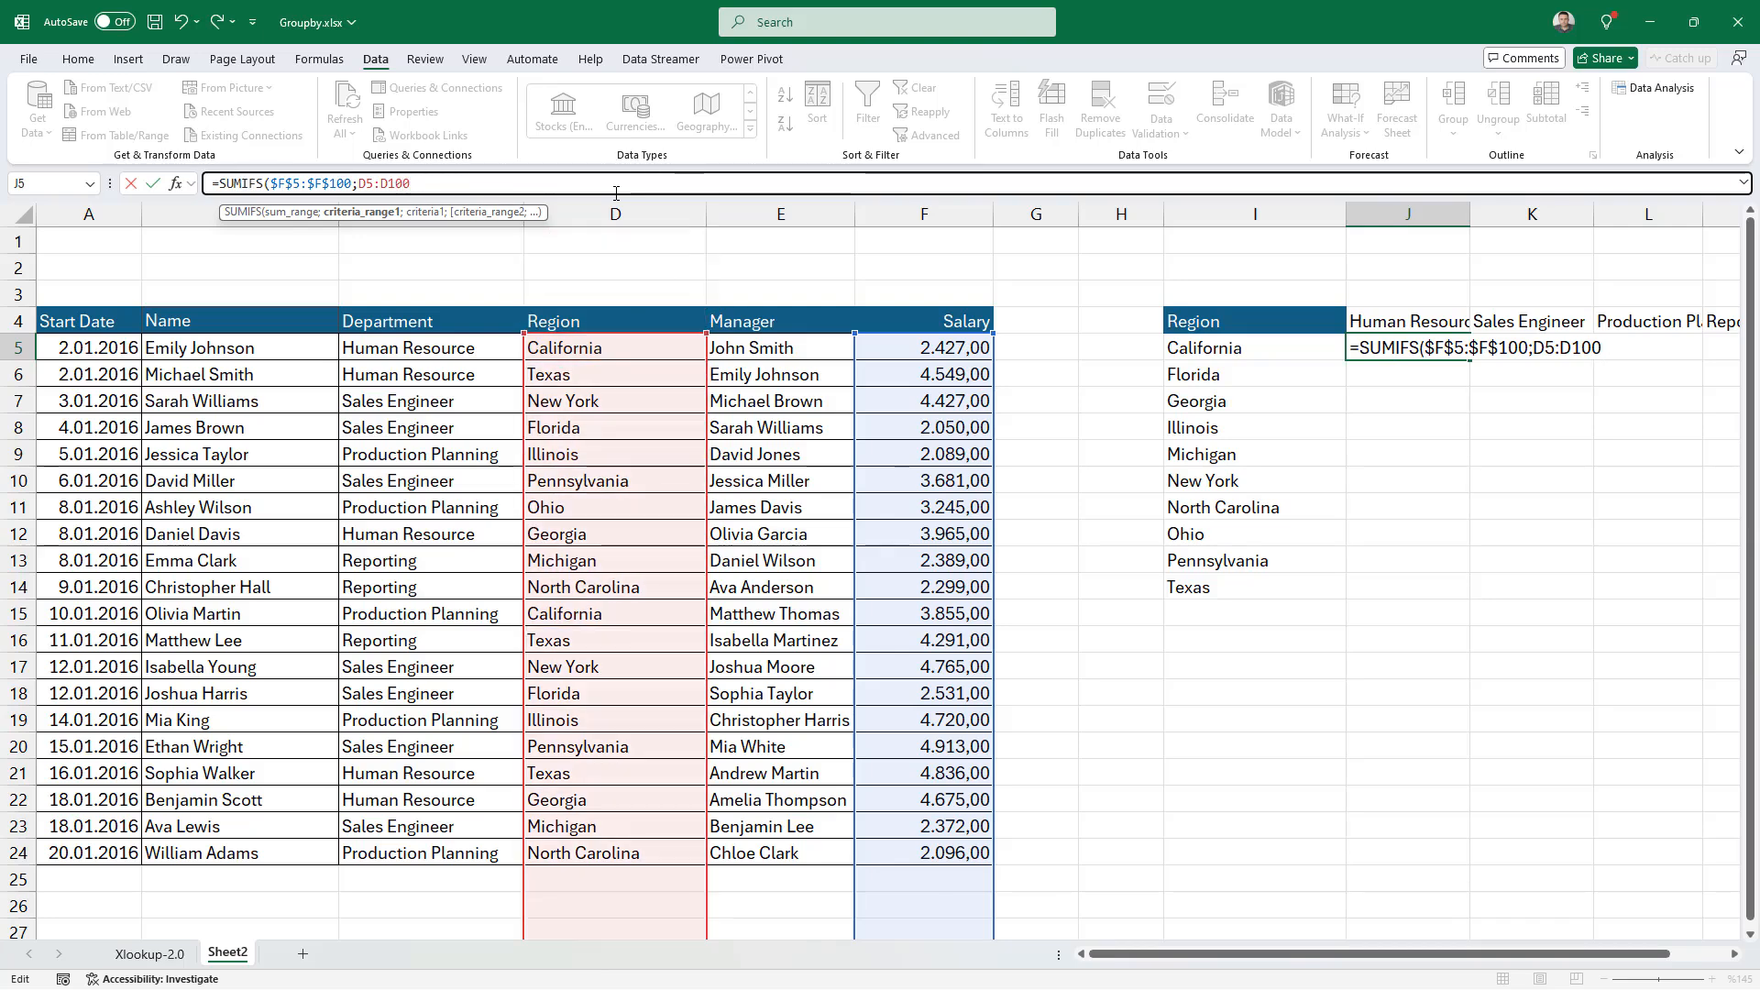
pyautogui.moveTo(358, 184); pyautogui.dragTo(407, 183)
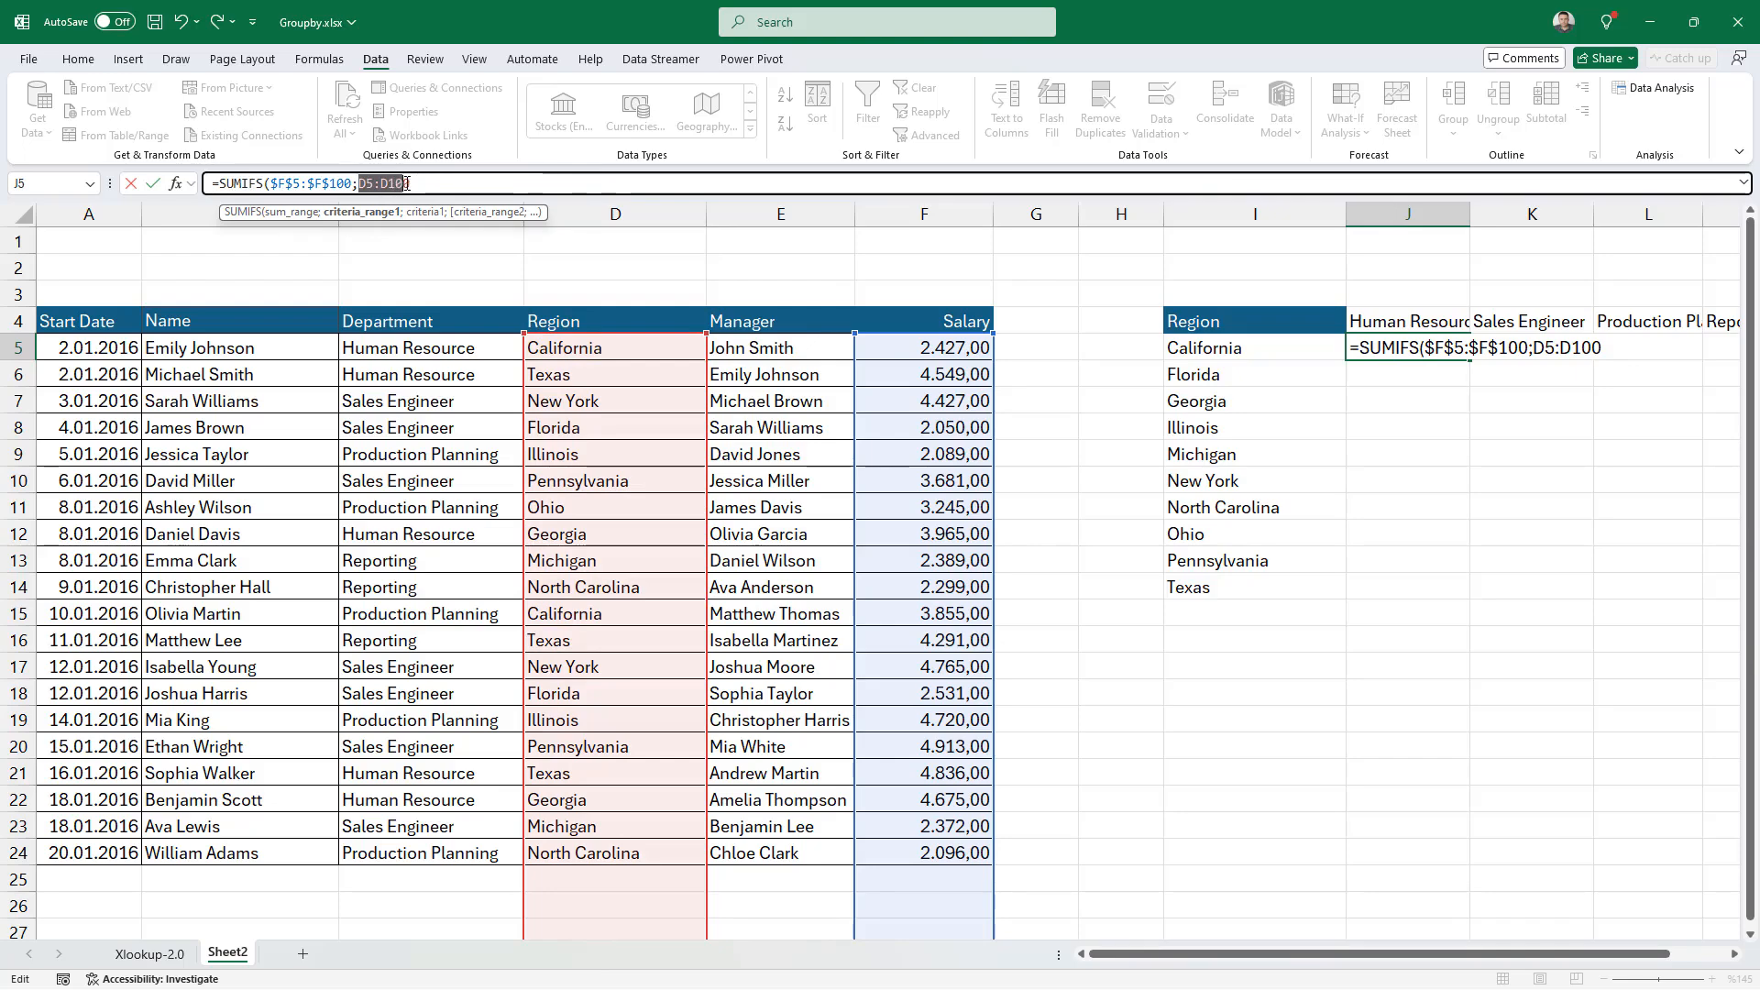
pyautogui.press('F4')
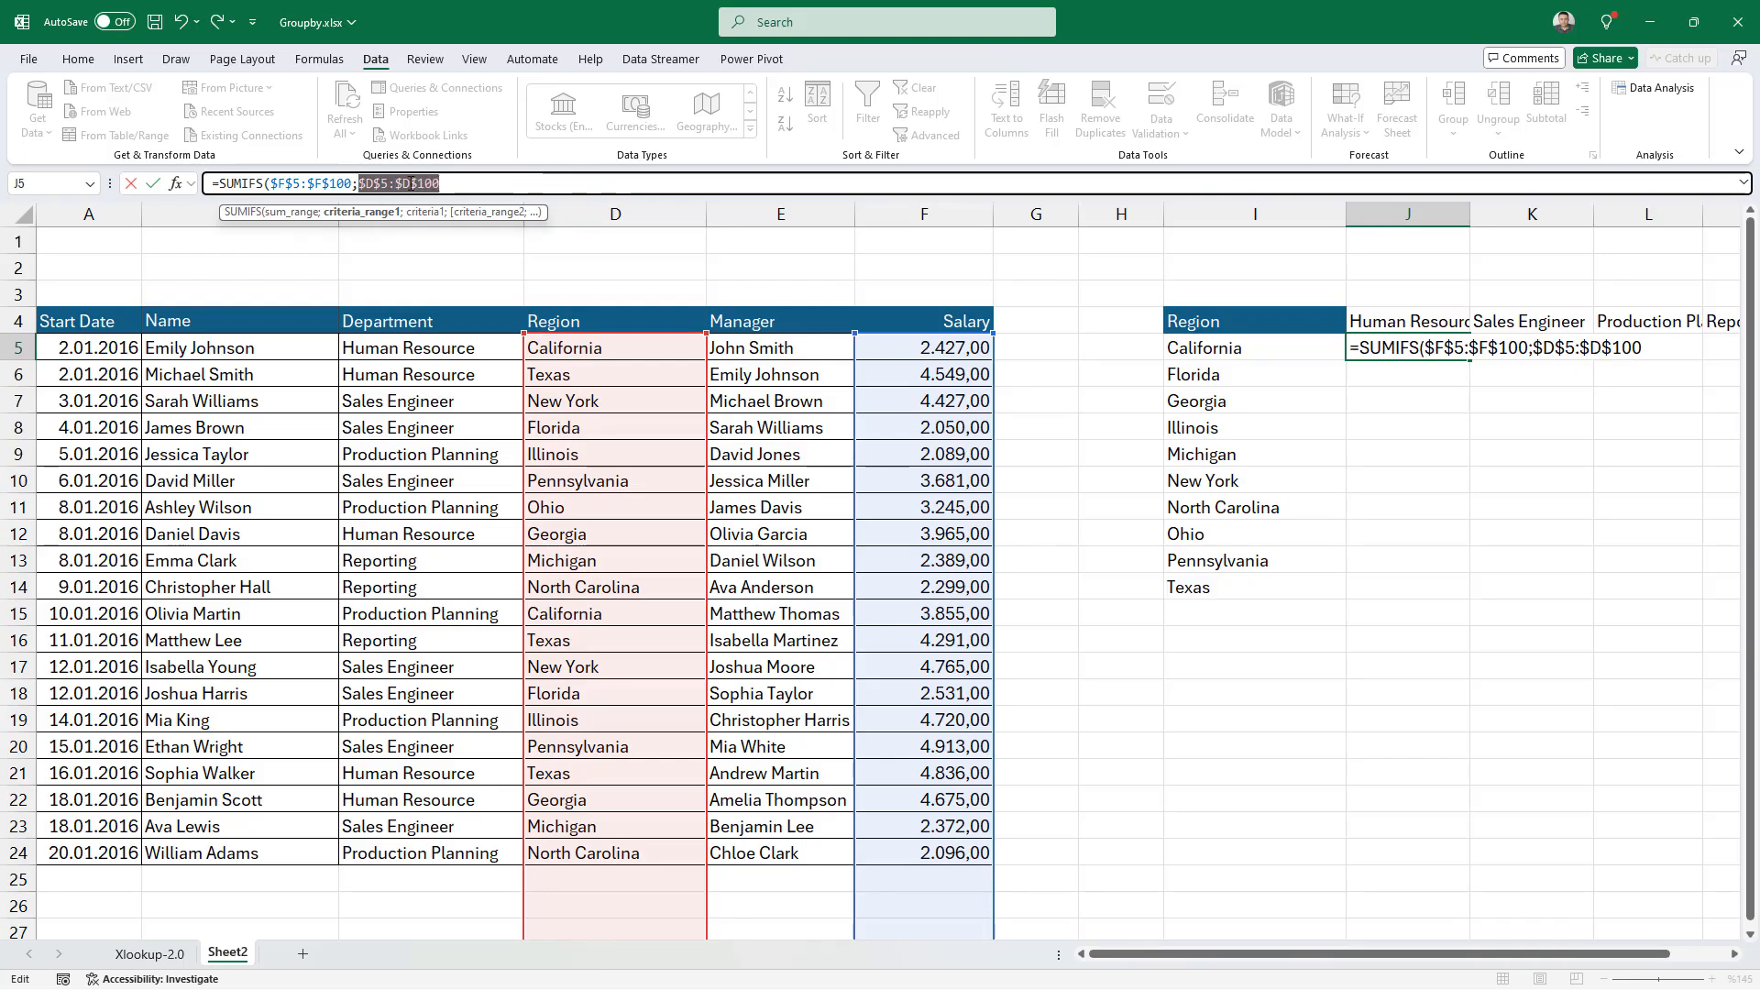
pyautogui.click(477, 184)
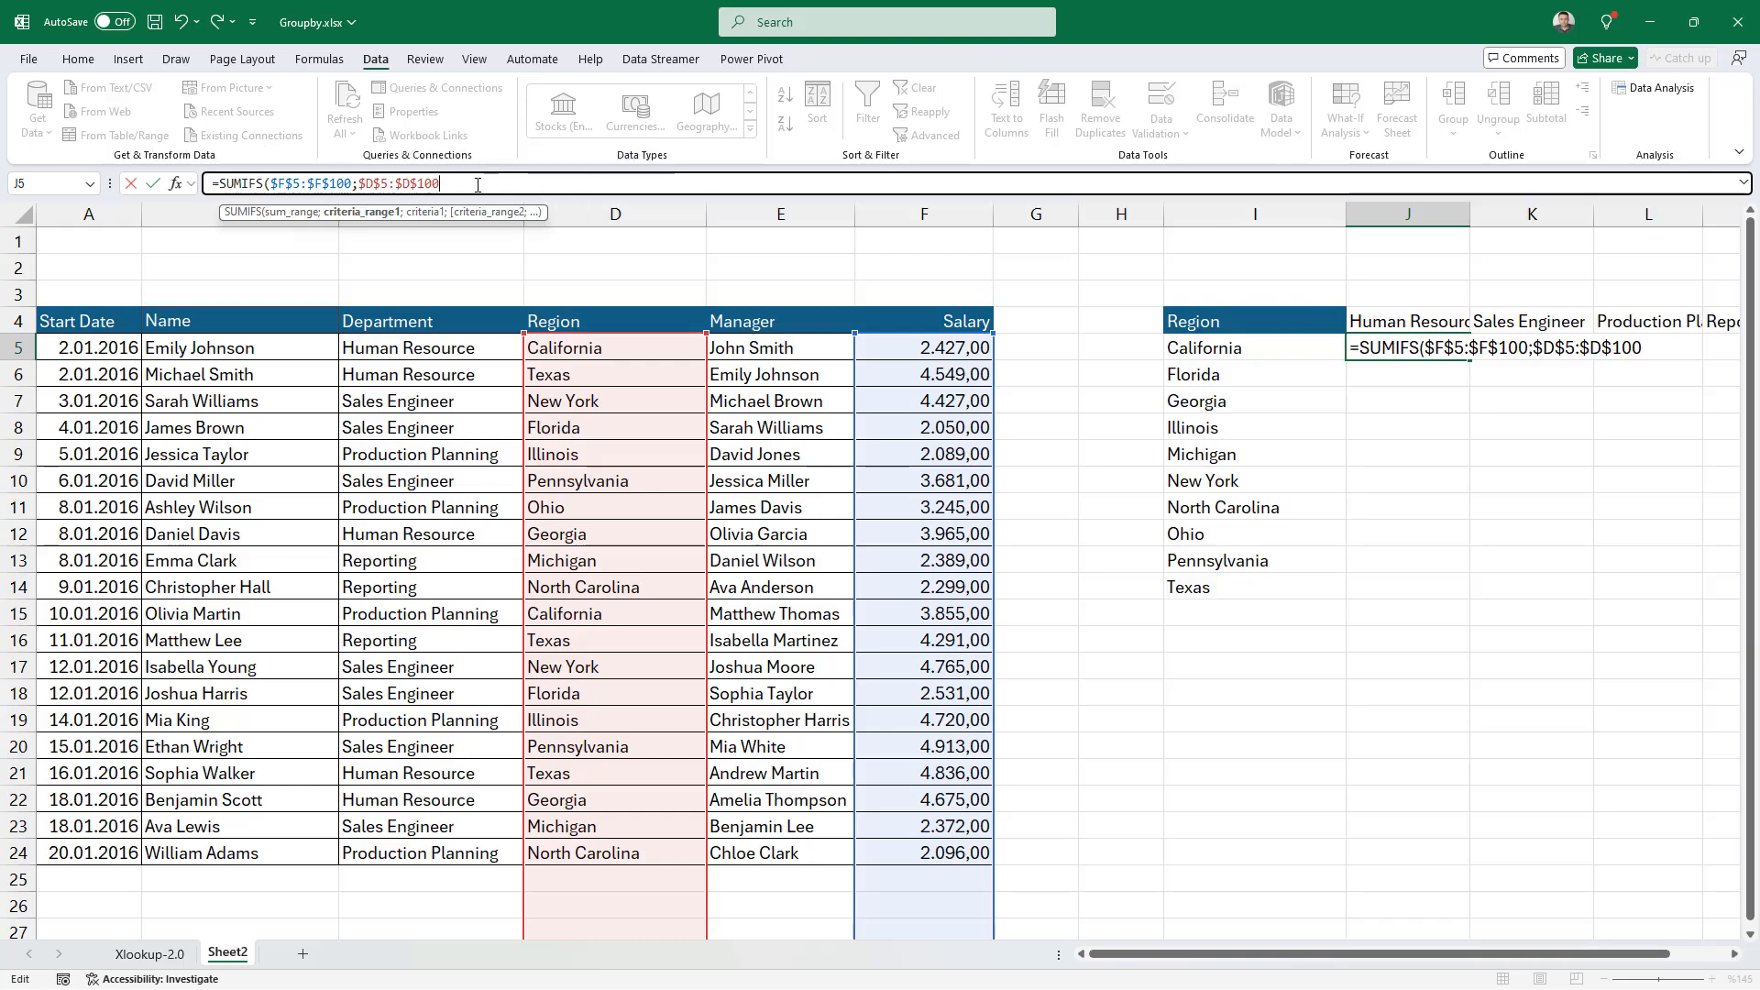
pyautogui.write(';')
# Step: Set the first SUMIFS criterion to the region cell with its column locked as $I5
pyautogui.click(1304, 346)
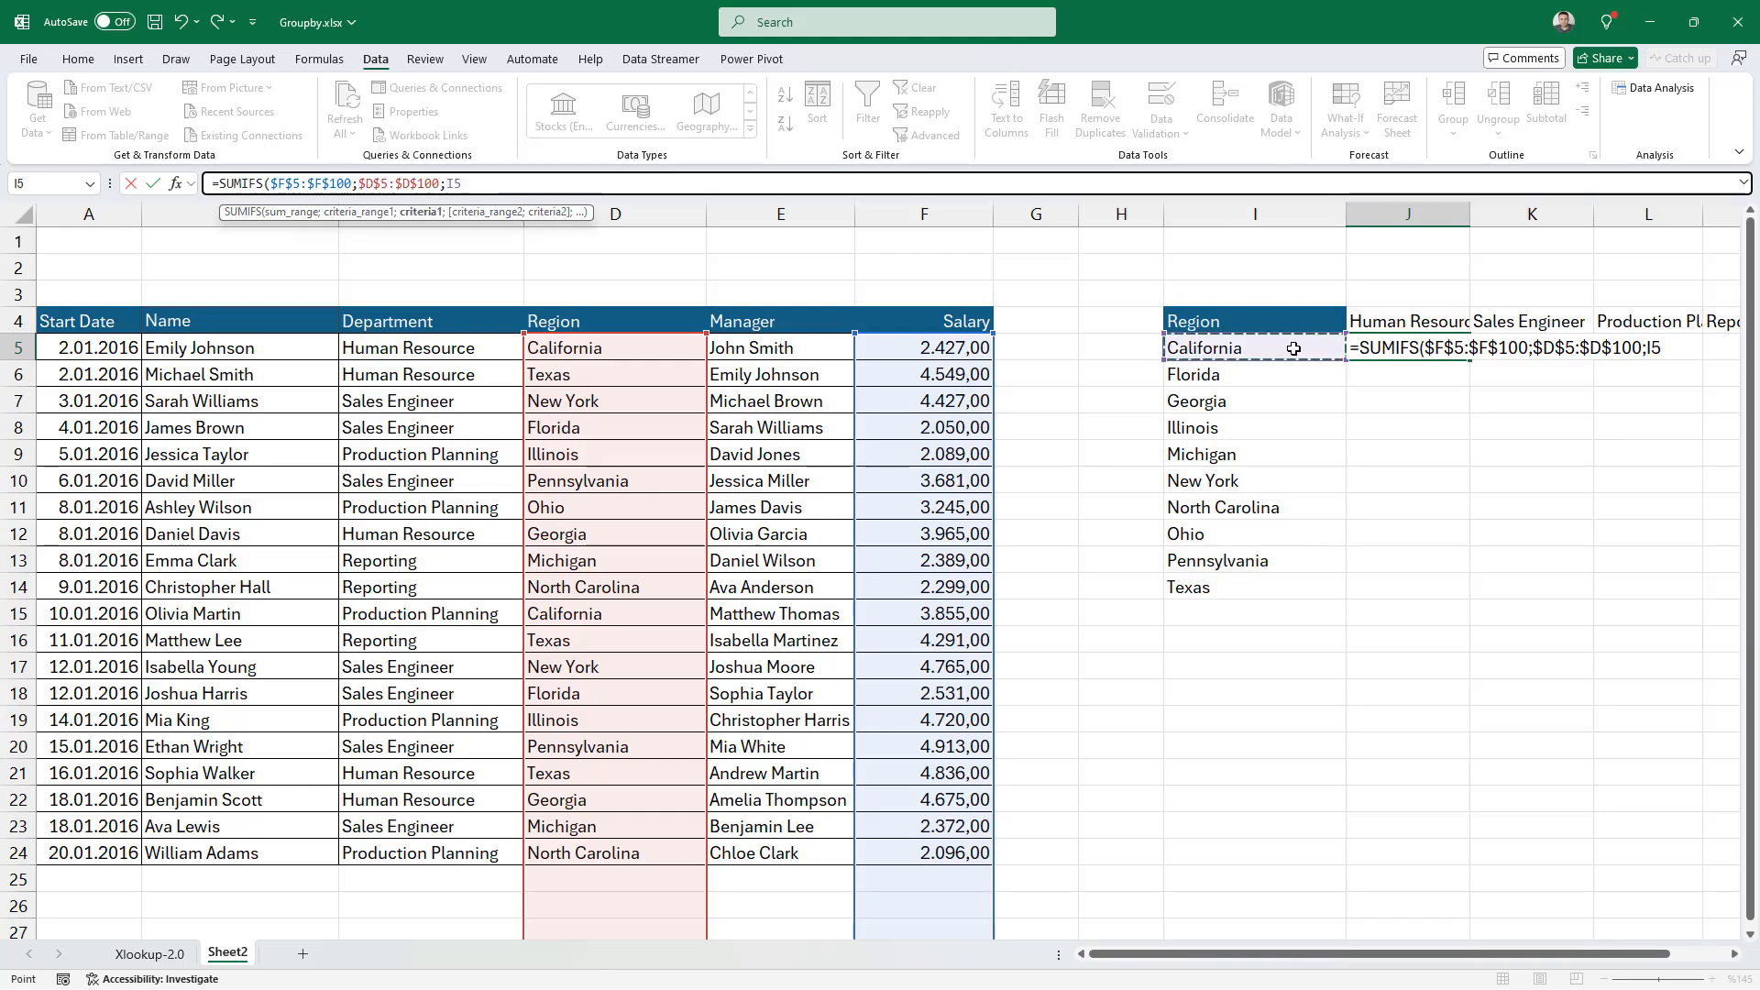
pyautogui.press('F4')
pyautogui.press('F4')
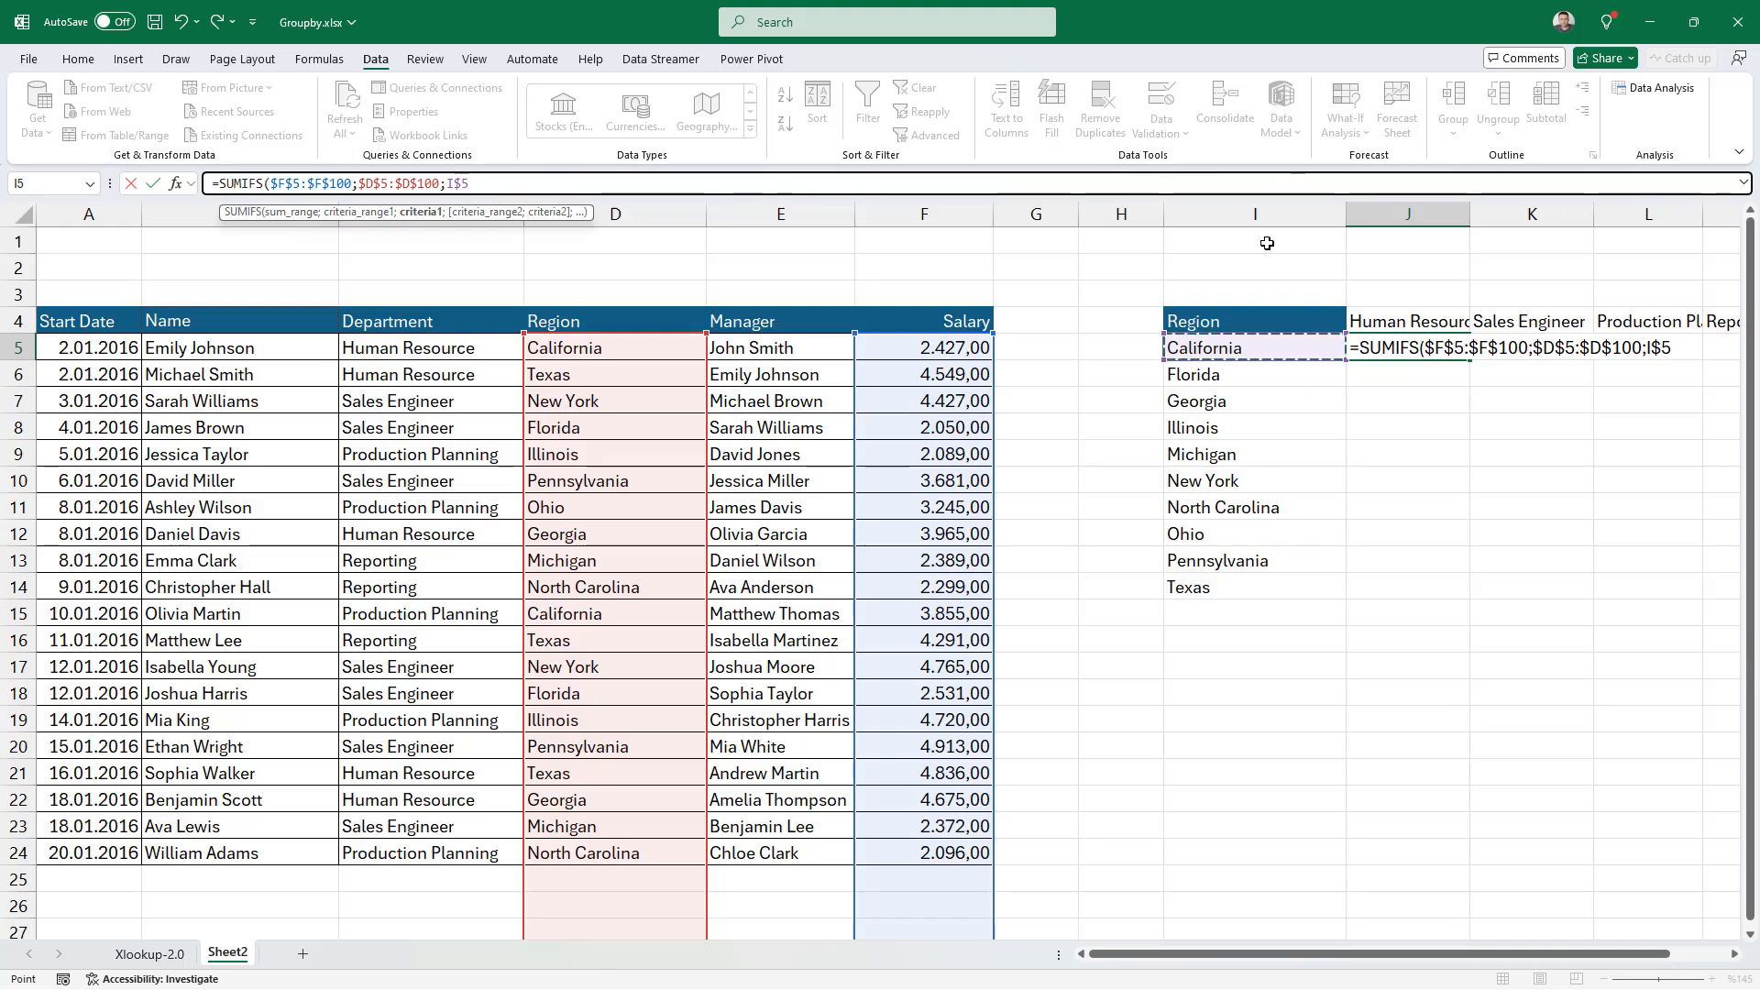
pyautogui.press('F4')
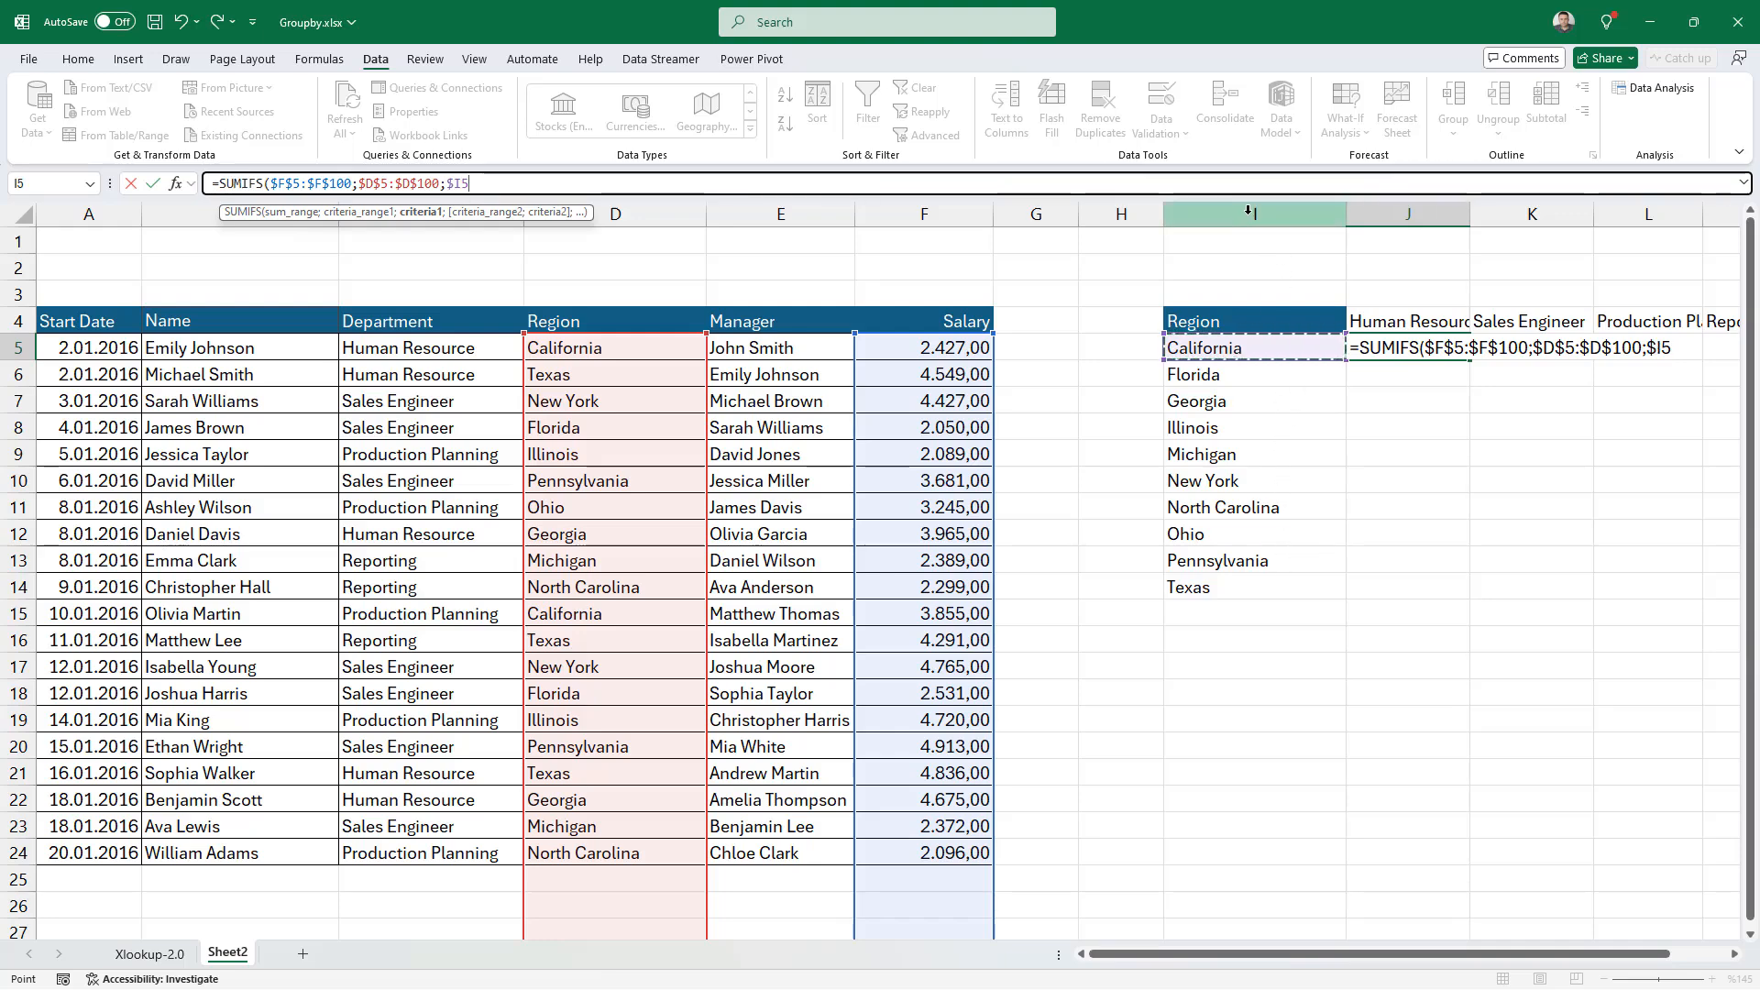
pyautogui.write(';')
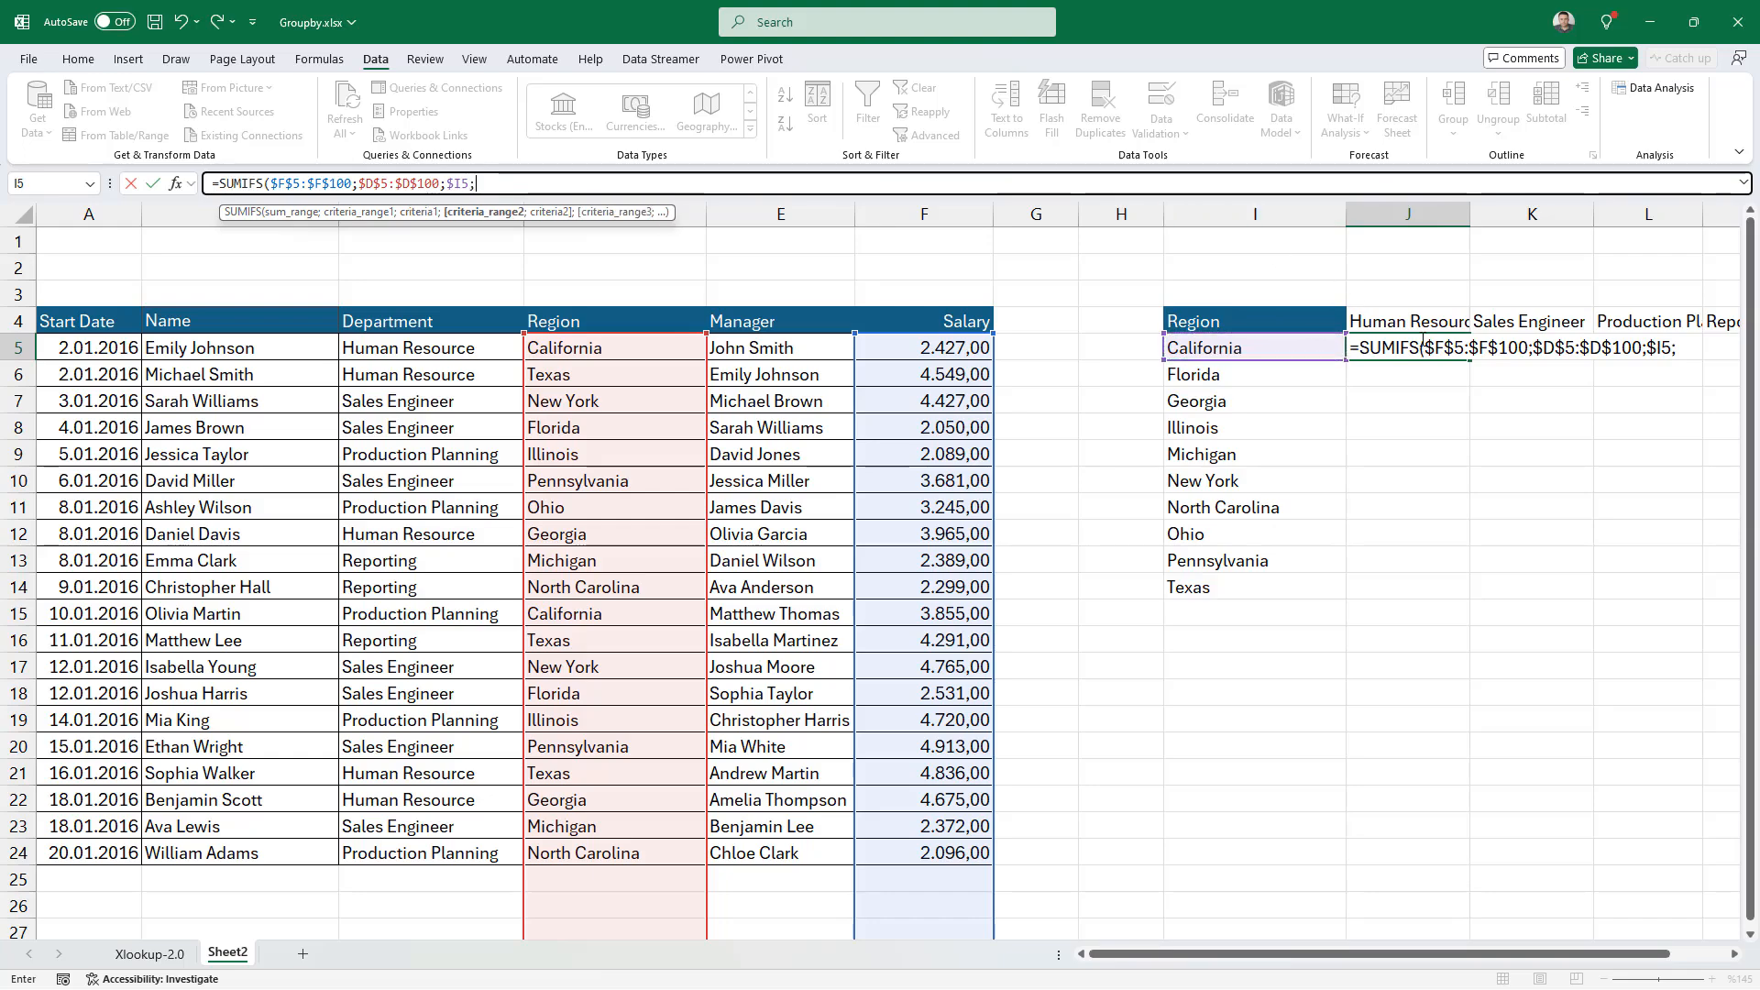
# Step: Add the absolute Department range $C$5:$C$100 as the second criteria range of the SUMIFS formula
pyautogui.moveTo(476, 346); pyautogui.dragTo(474, 616)
pyautogui.write('00')
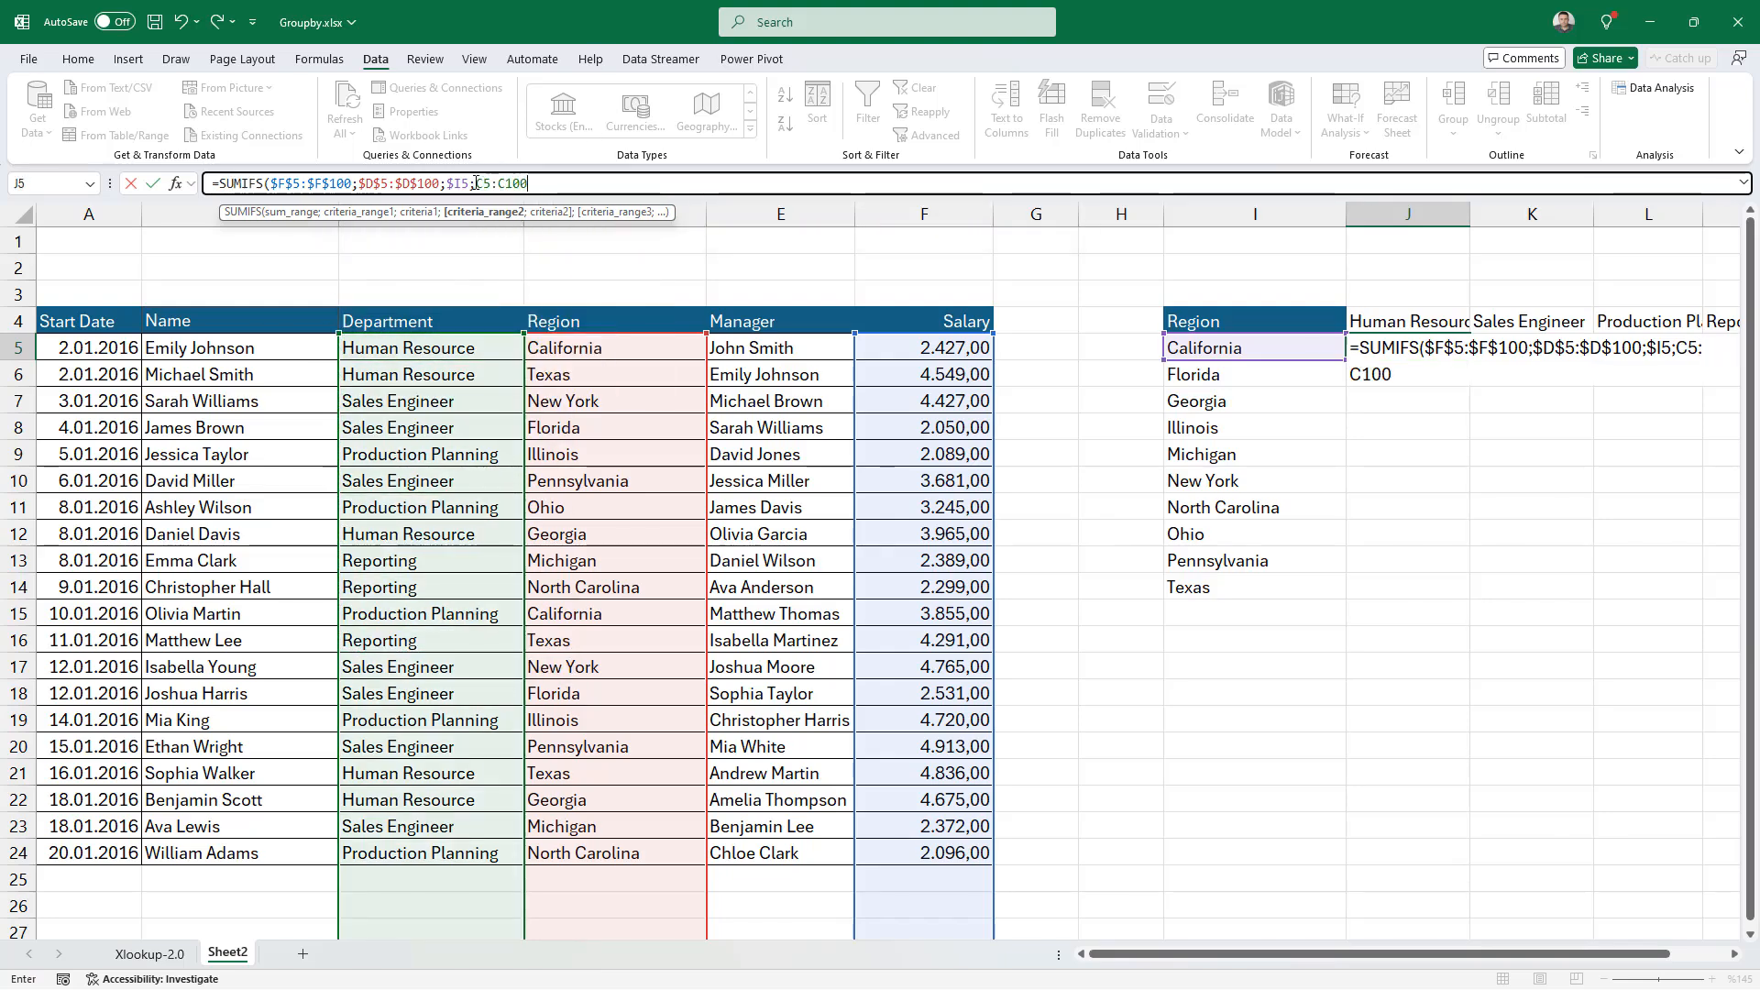
pyautogui.moveTo(476, 184); pyautogui.dragTo(530, 185)
pyautogui.press('F4')
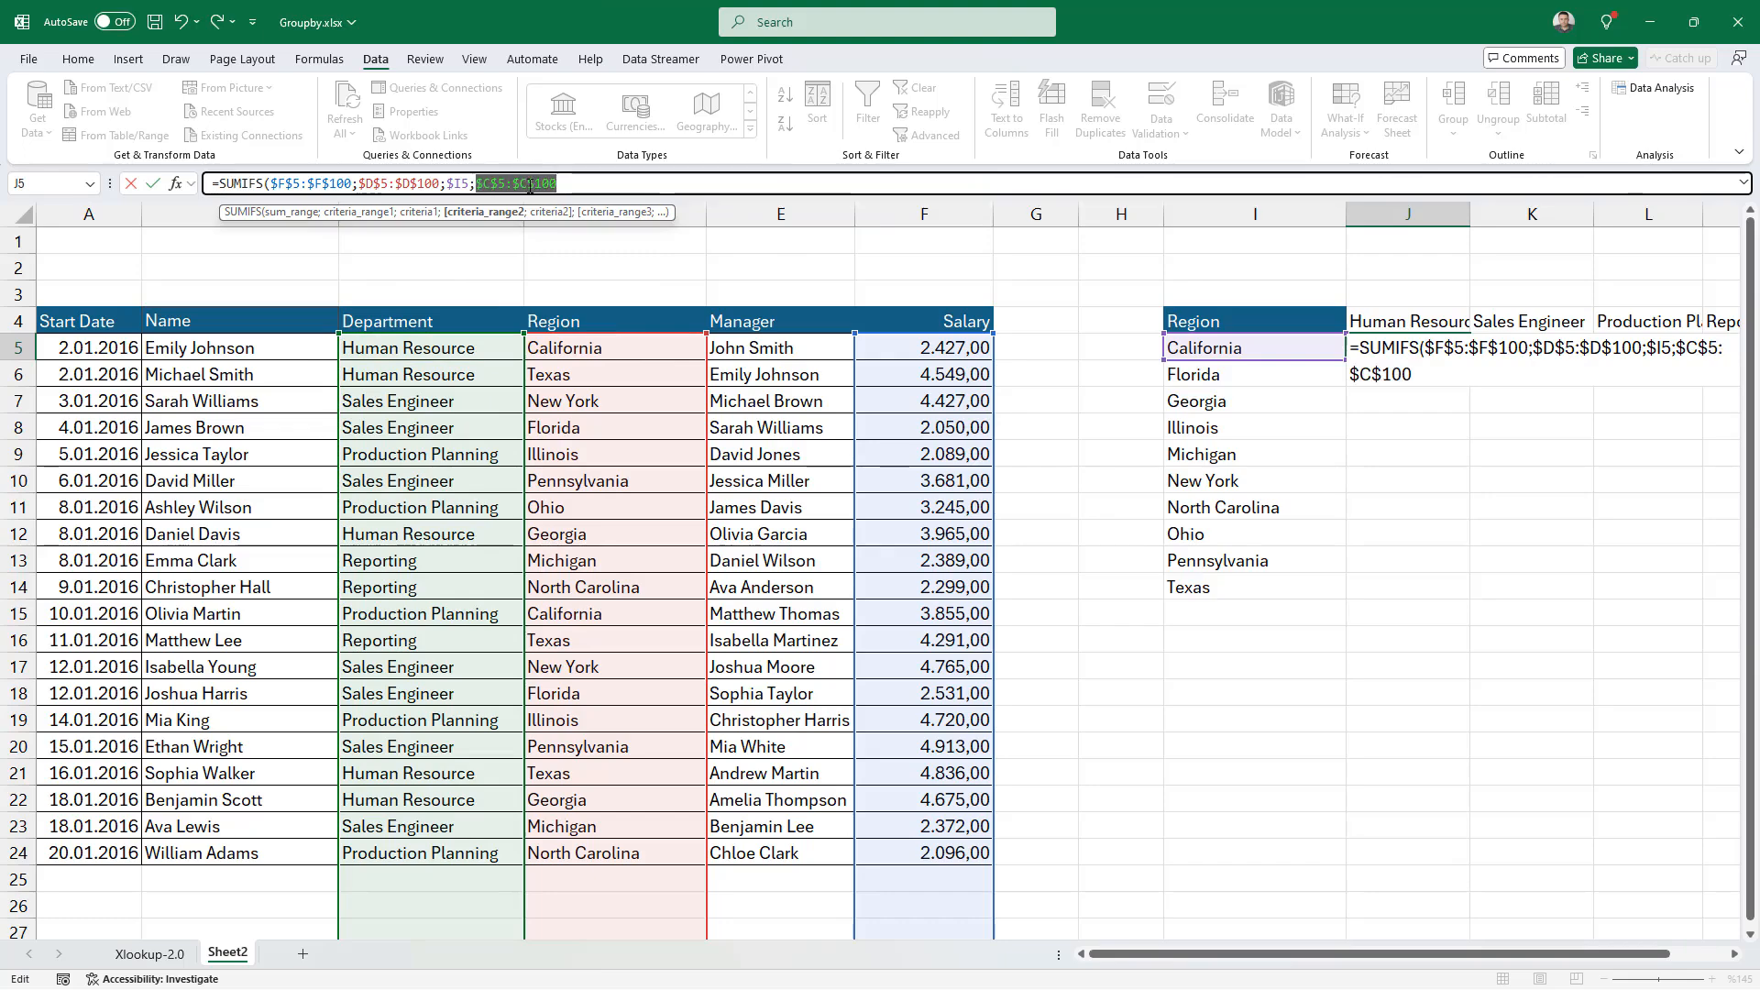
pyautogui.write(';')
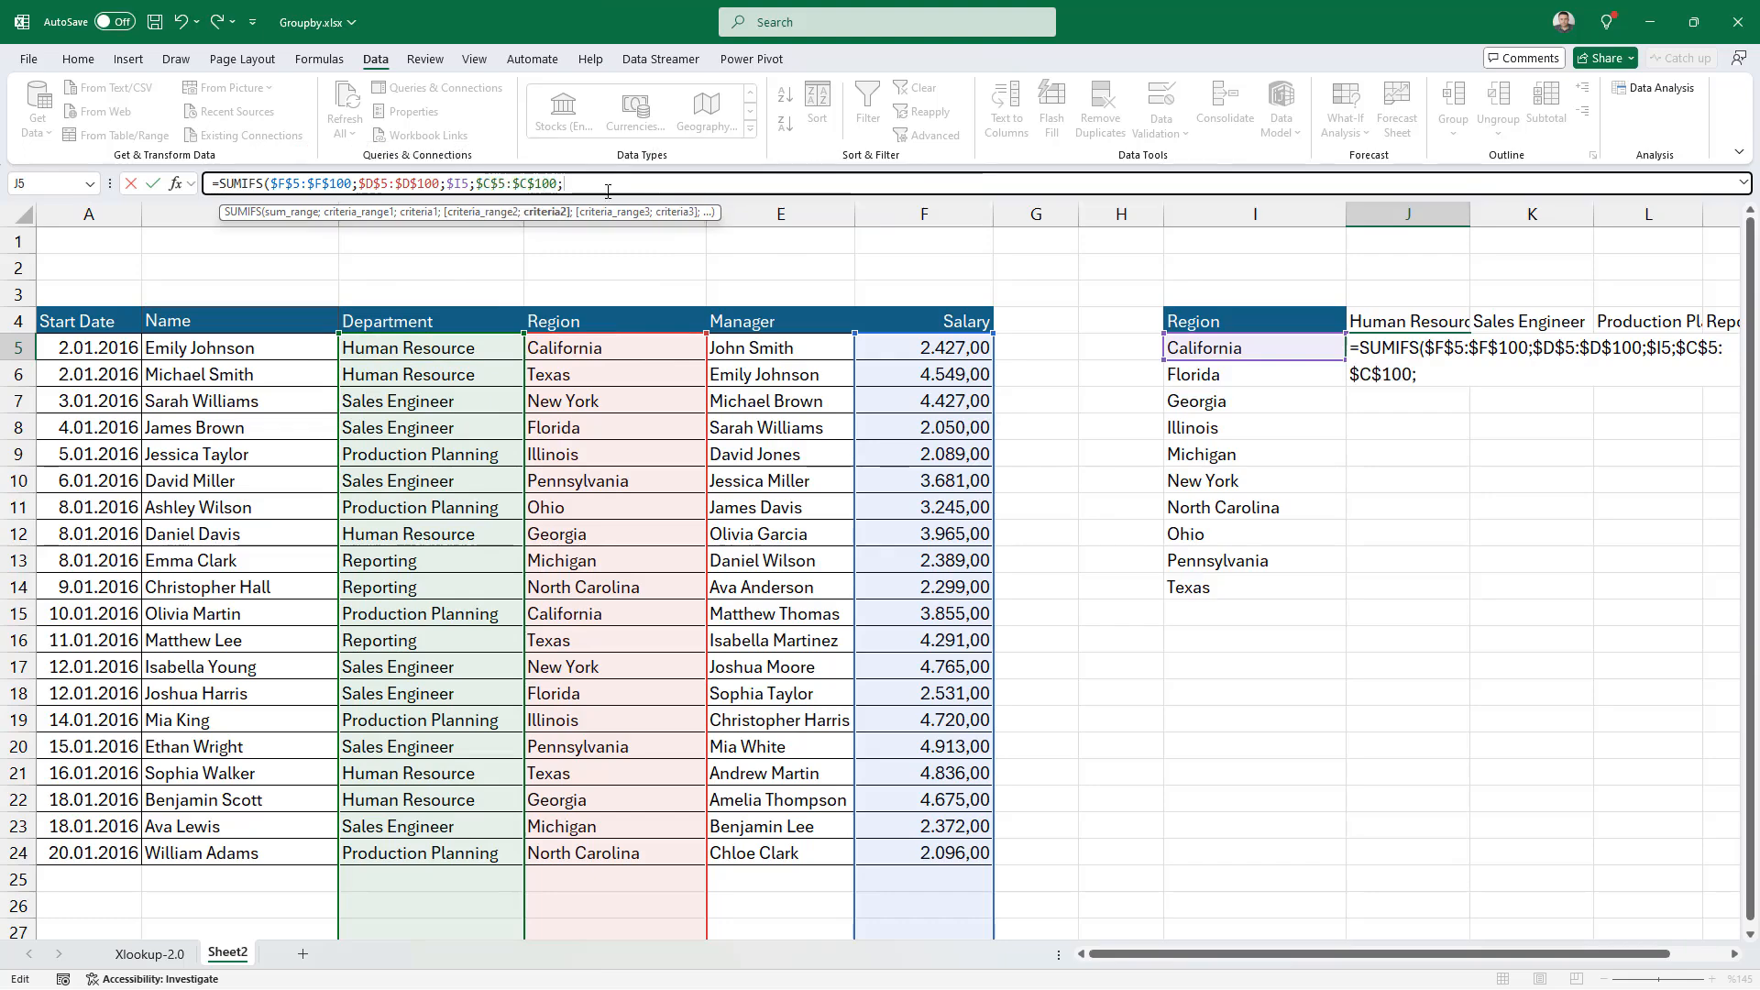
# Step: Set the second criterion to the department header with its row locked as J$4, and complete the J5 formula
pyautogui.click(1402, 320)
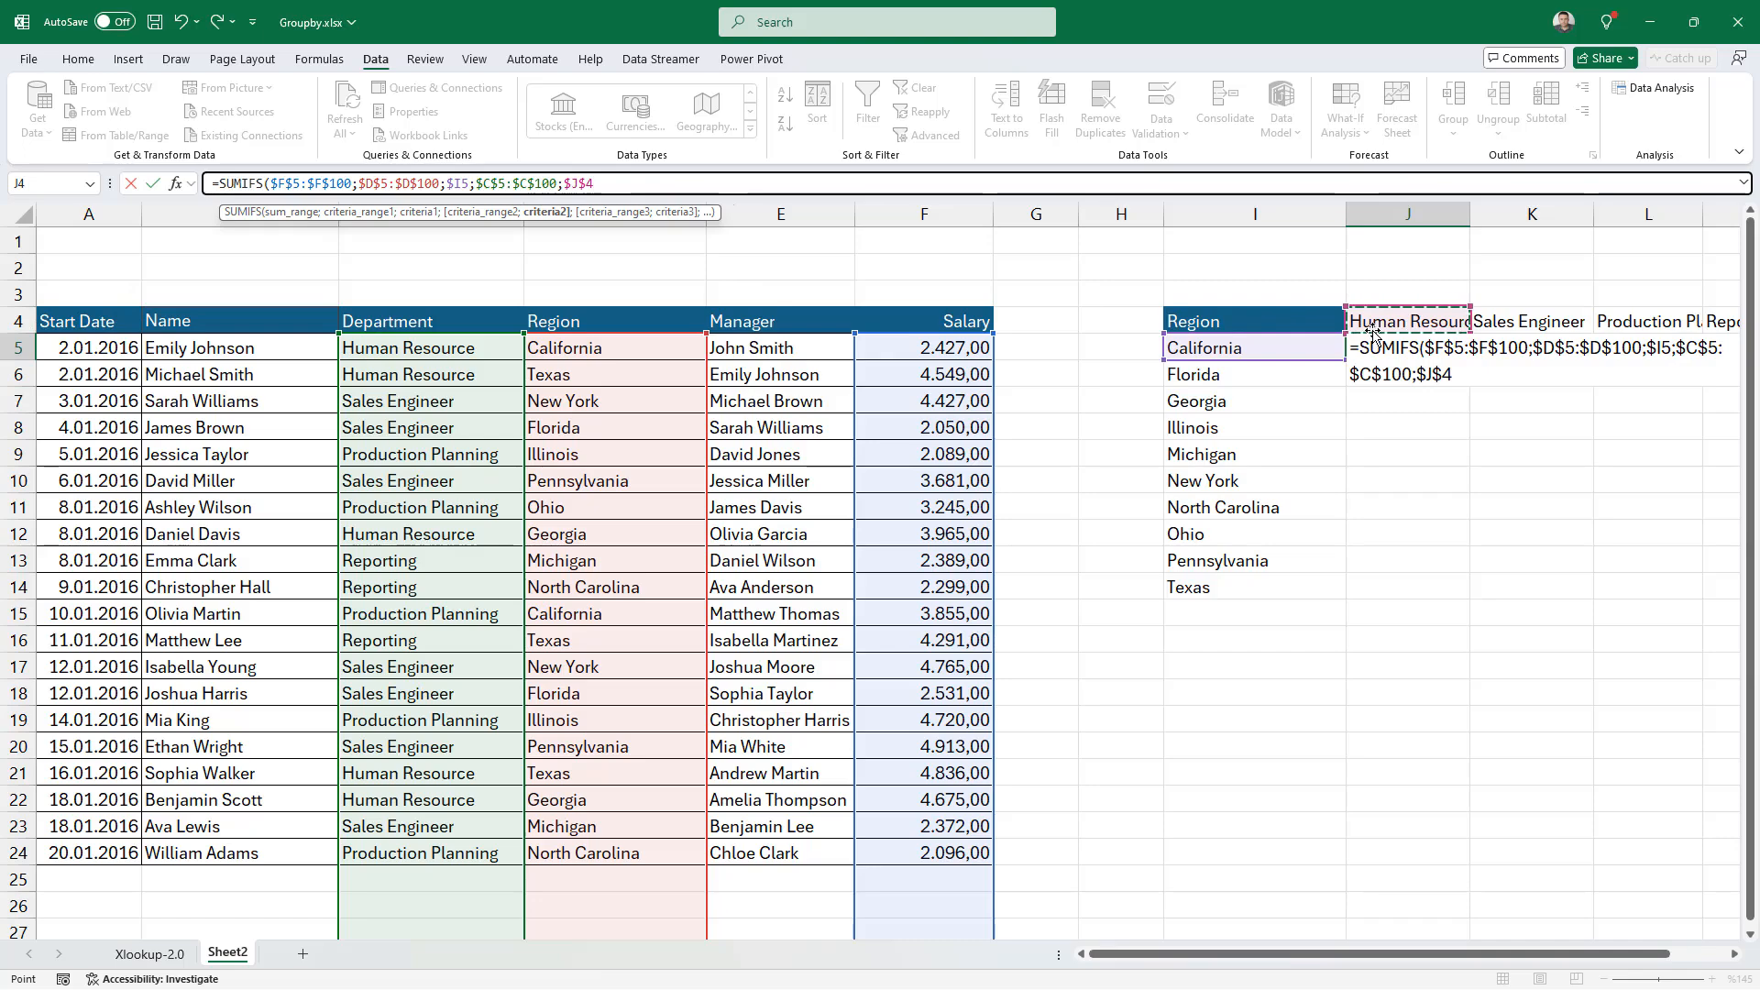
pyautogui.press('F4')
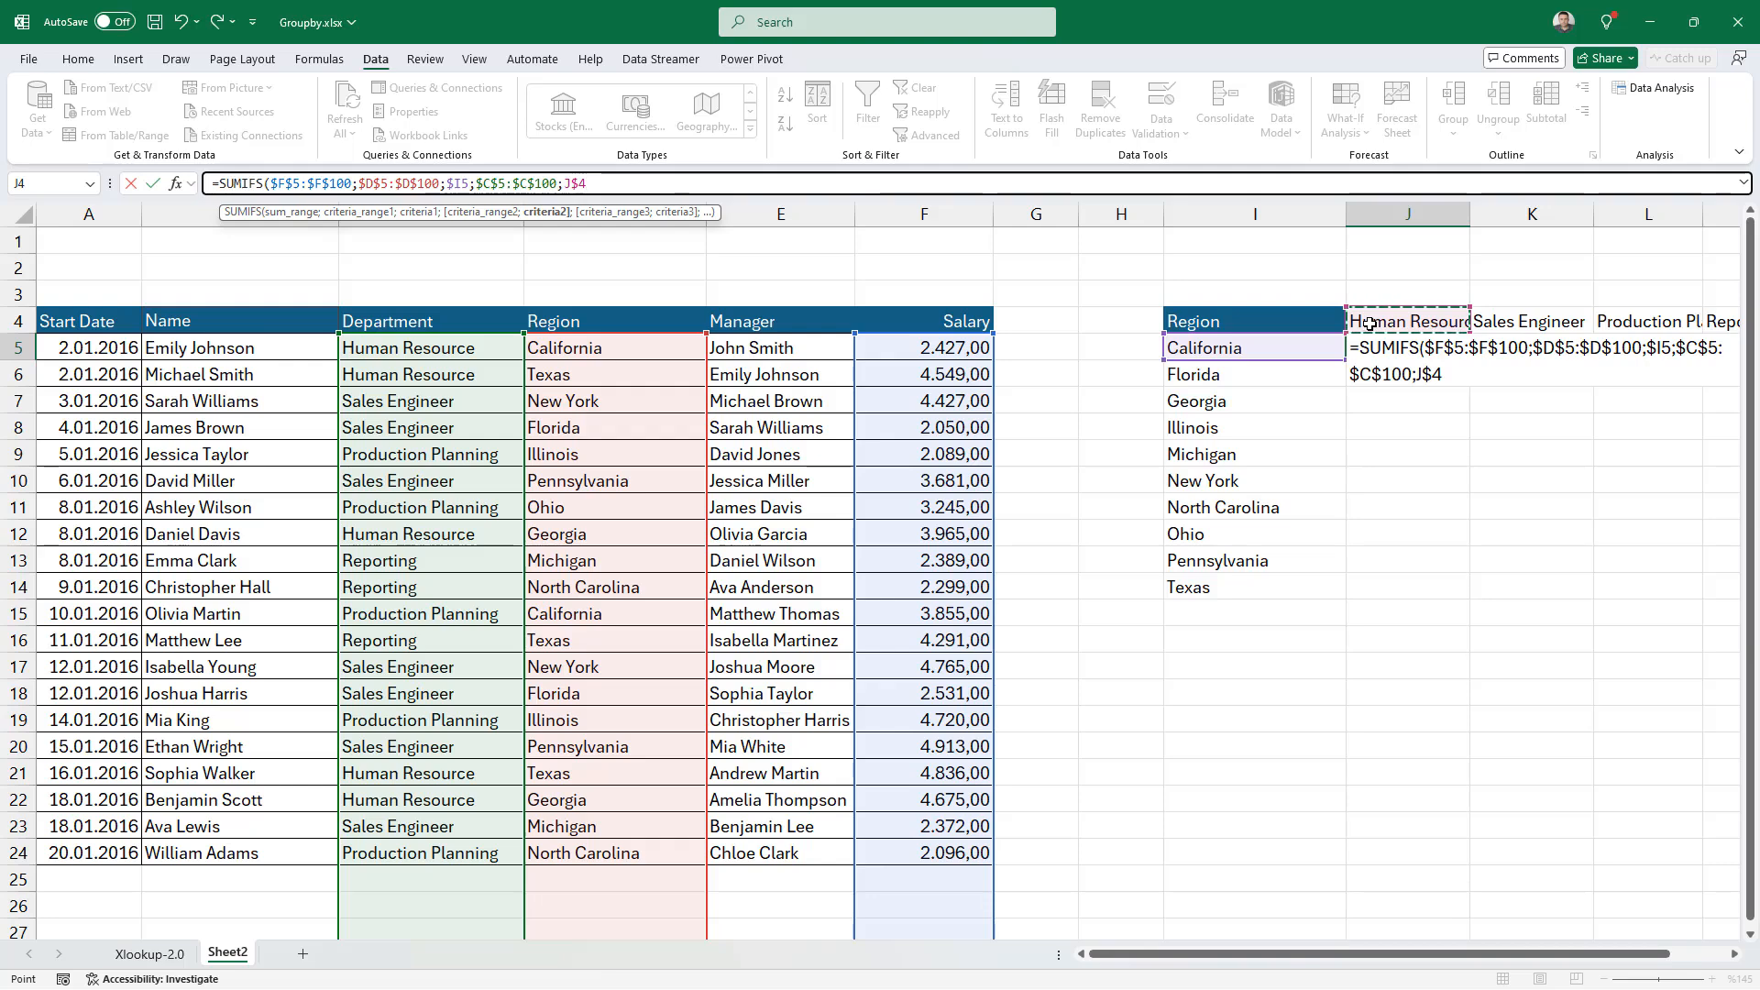
pyautogui.write(')')
pyautogui.press('Return')
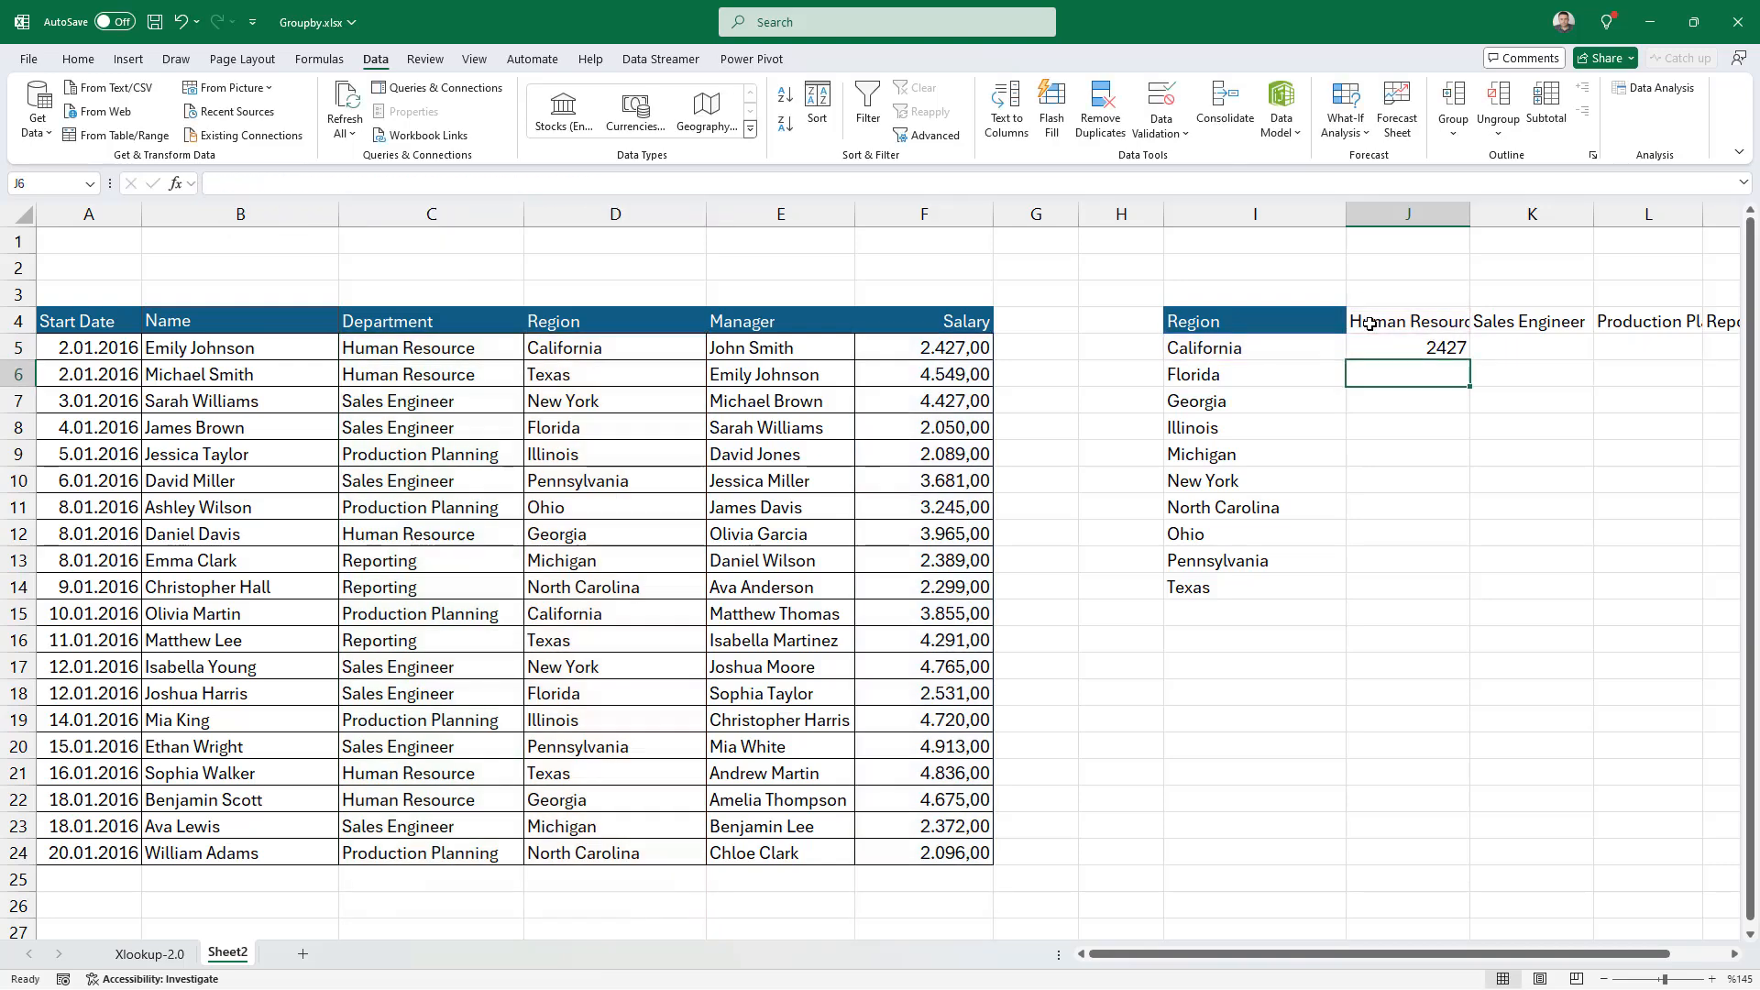
# Step: Fill the J5 formula across J5:M14 and format the results with thousands separators and two decimals
pyautogui.click(1439, 349)
pyautogui.moveTo(1470, 360); pyautogui.dragTo(1526, 597)
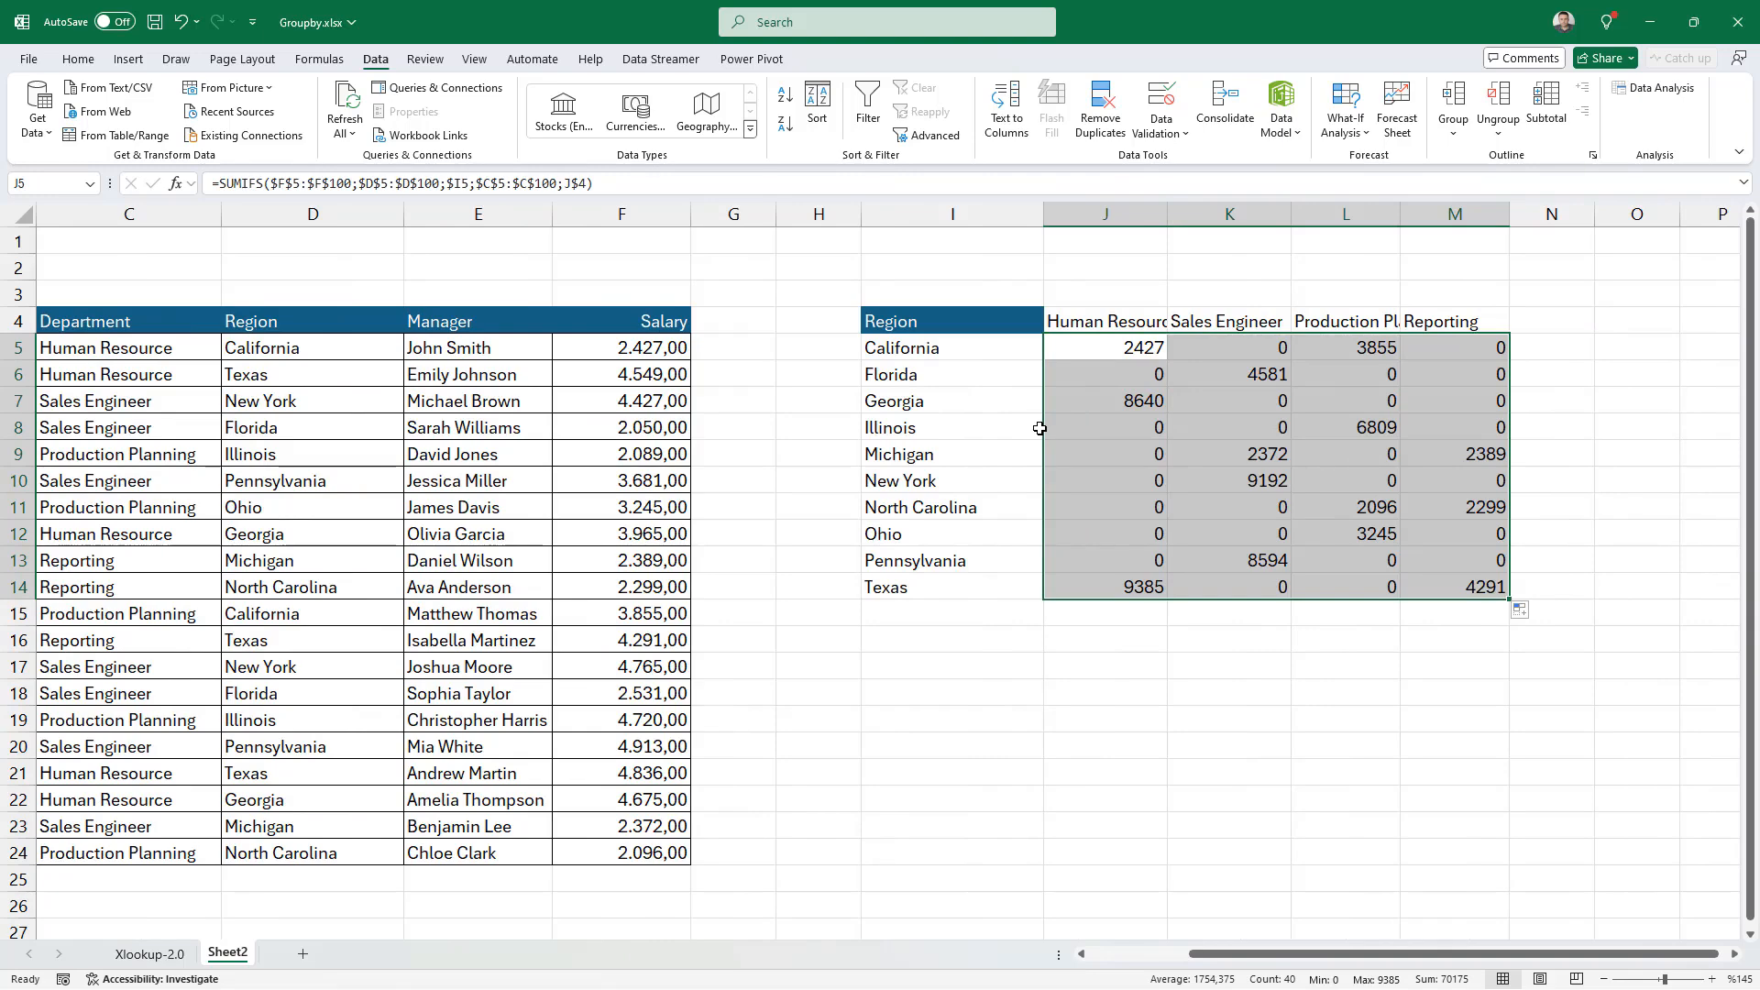
pyautogui.hotkey('ctrl', 'shift', '1')
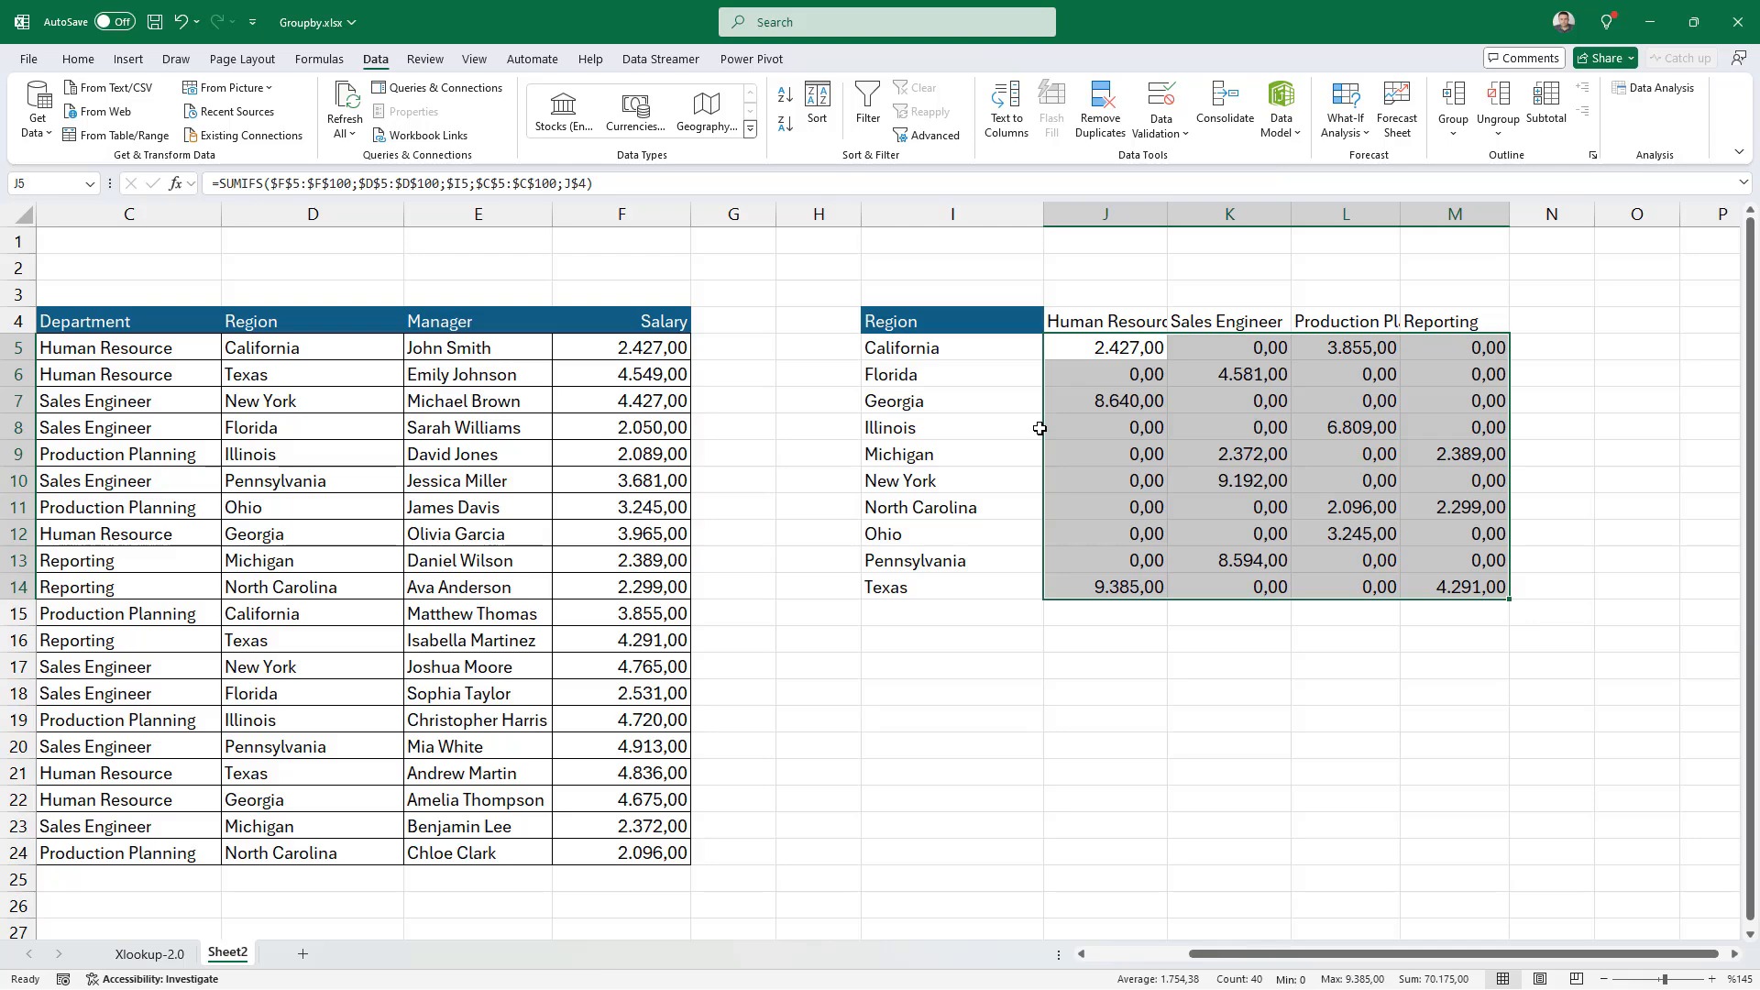
pyautogui.click(1138, 397)
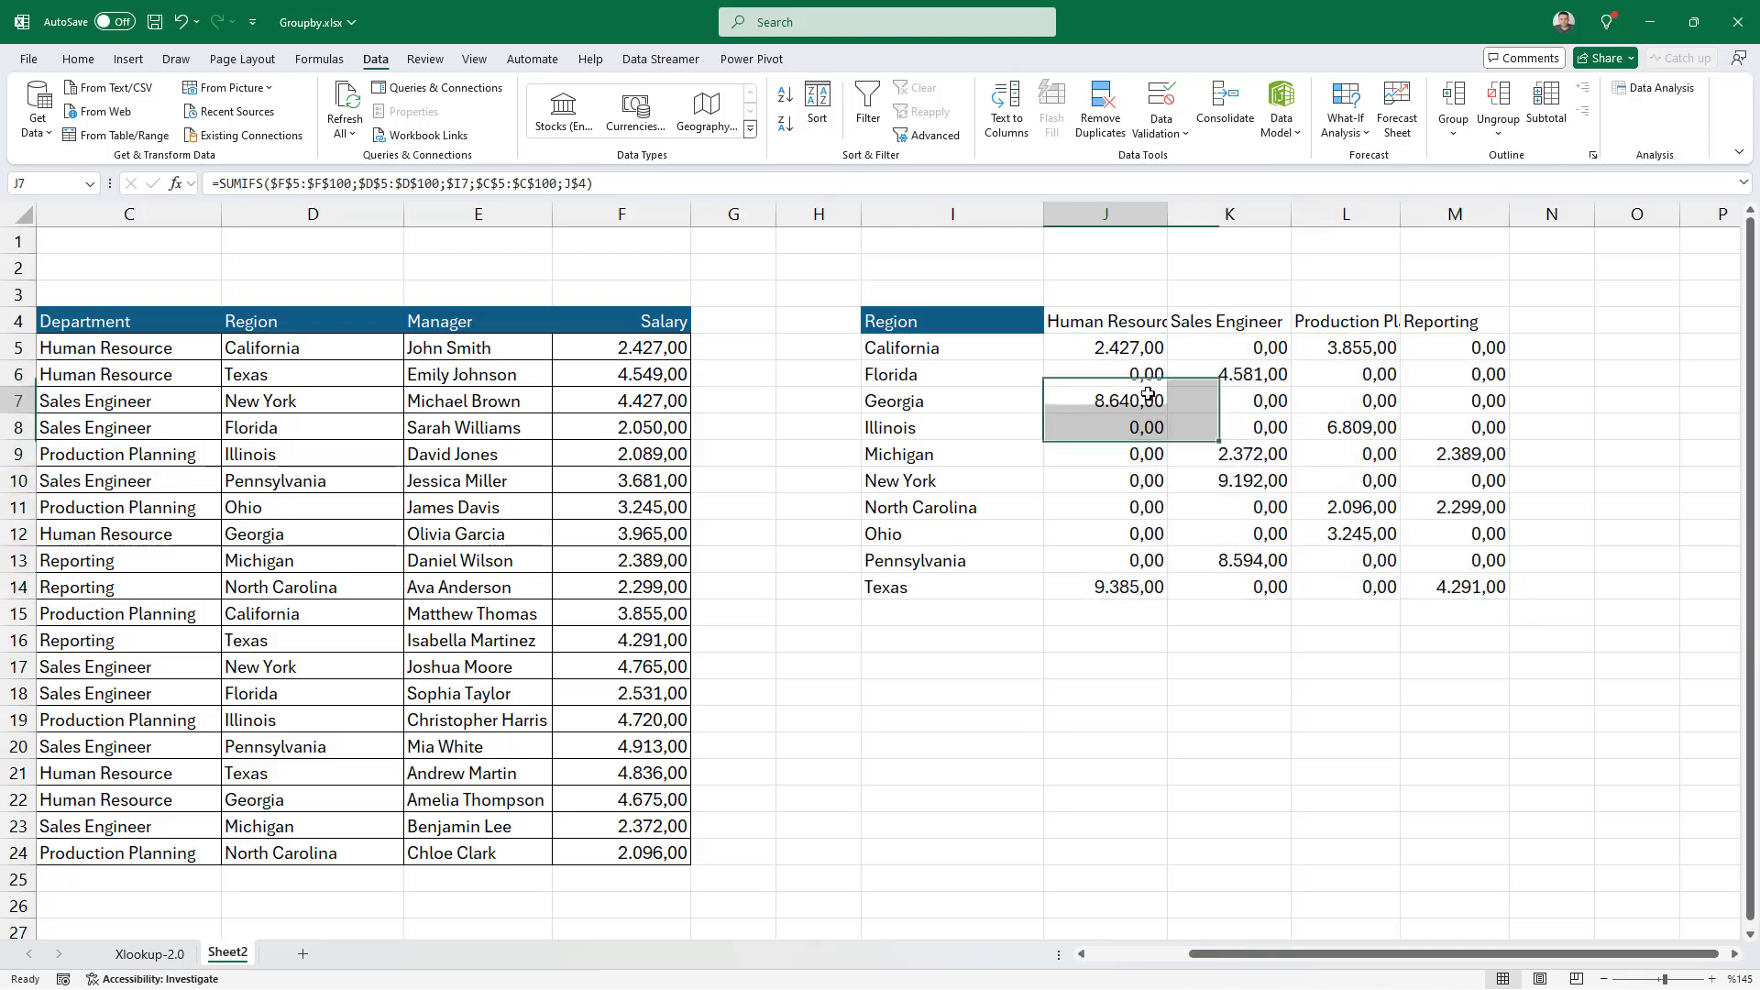
# Step: Fit column J to its department header and slightly widen columns K, L and M
pyautogui.doubleClick(1170, 213)
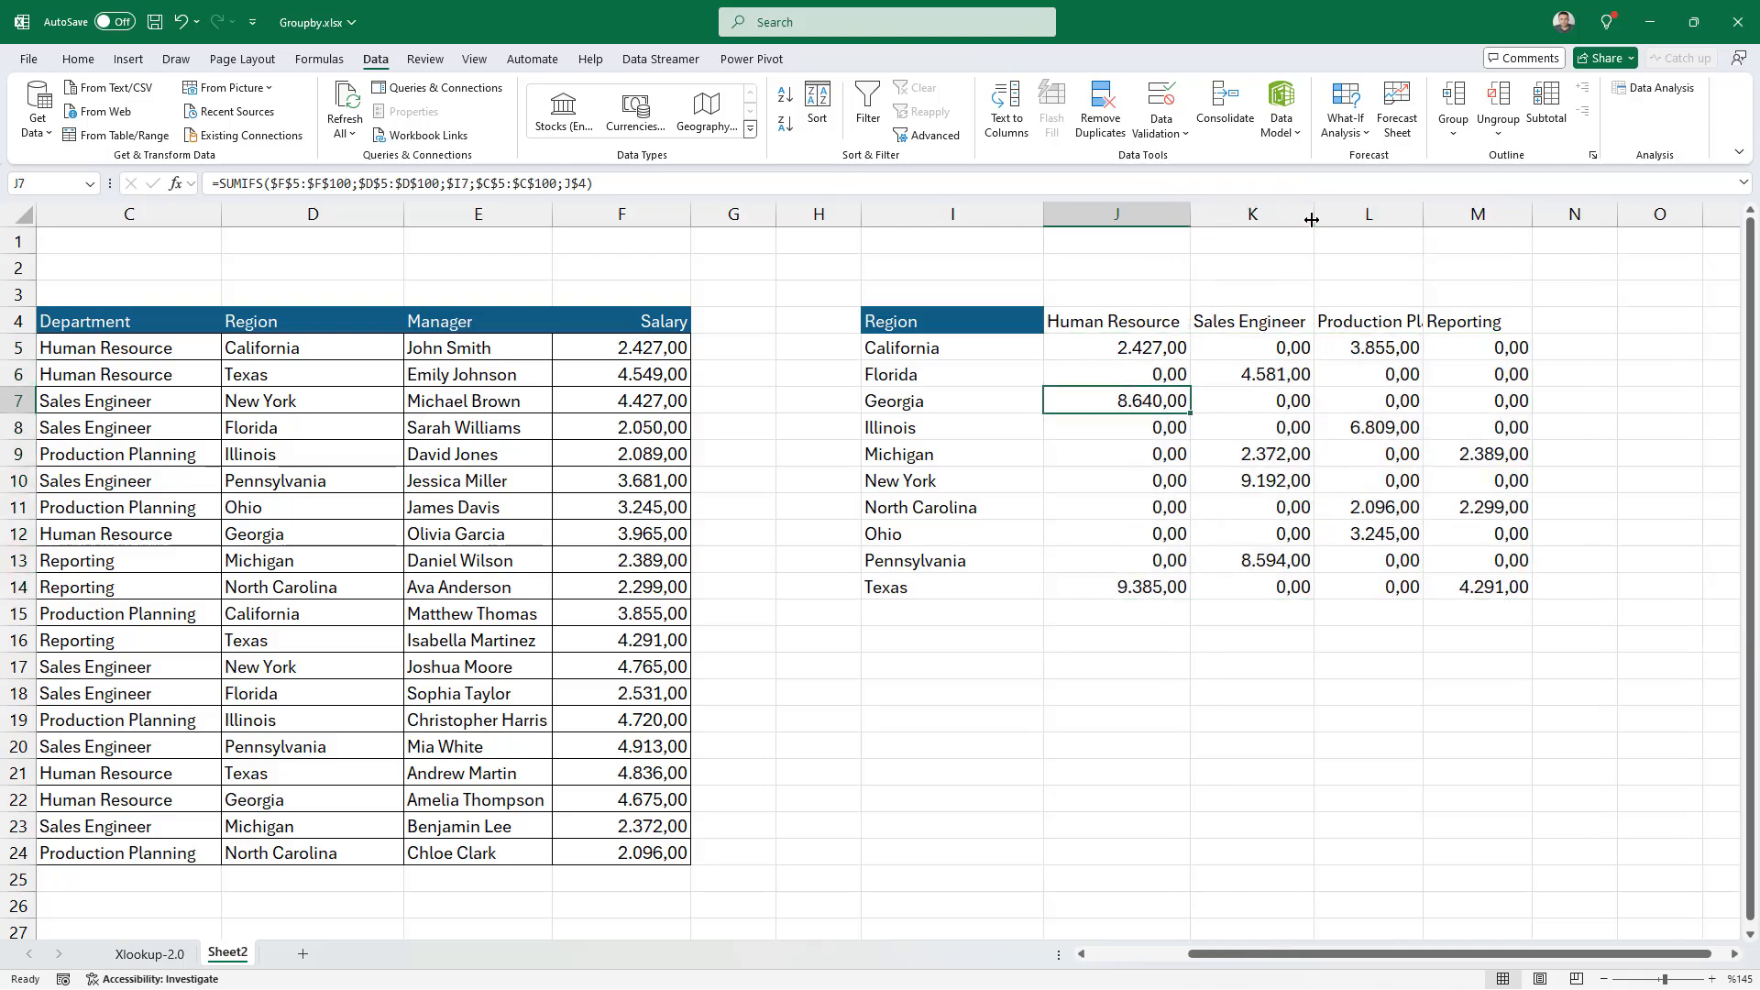
pyautogui.moveTo(1320, 221); pyautogui.dragTo(1442, 216)
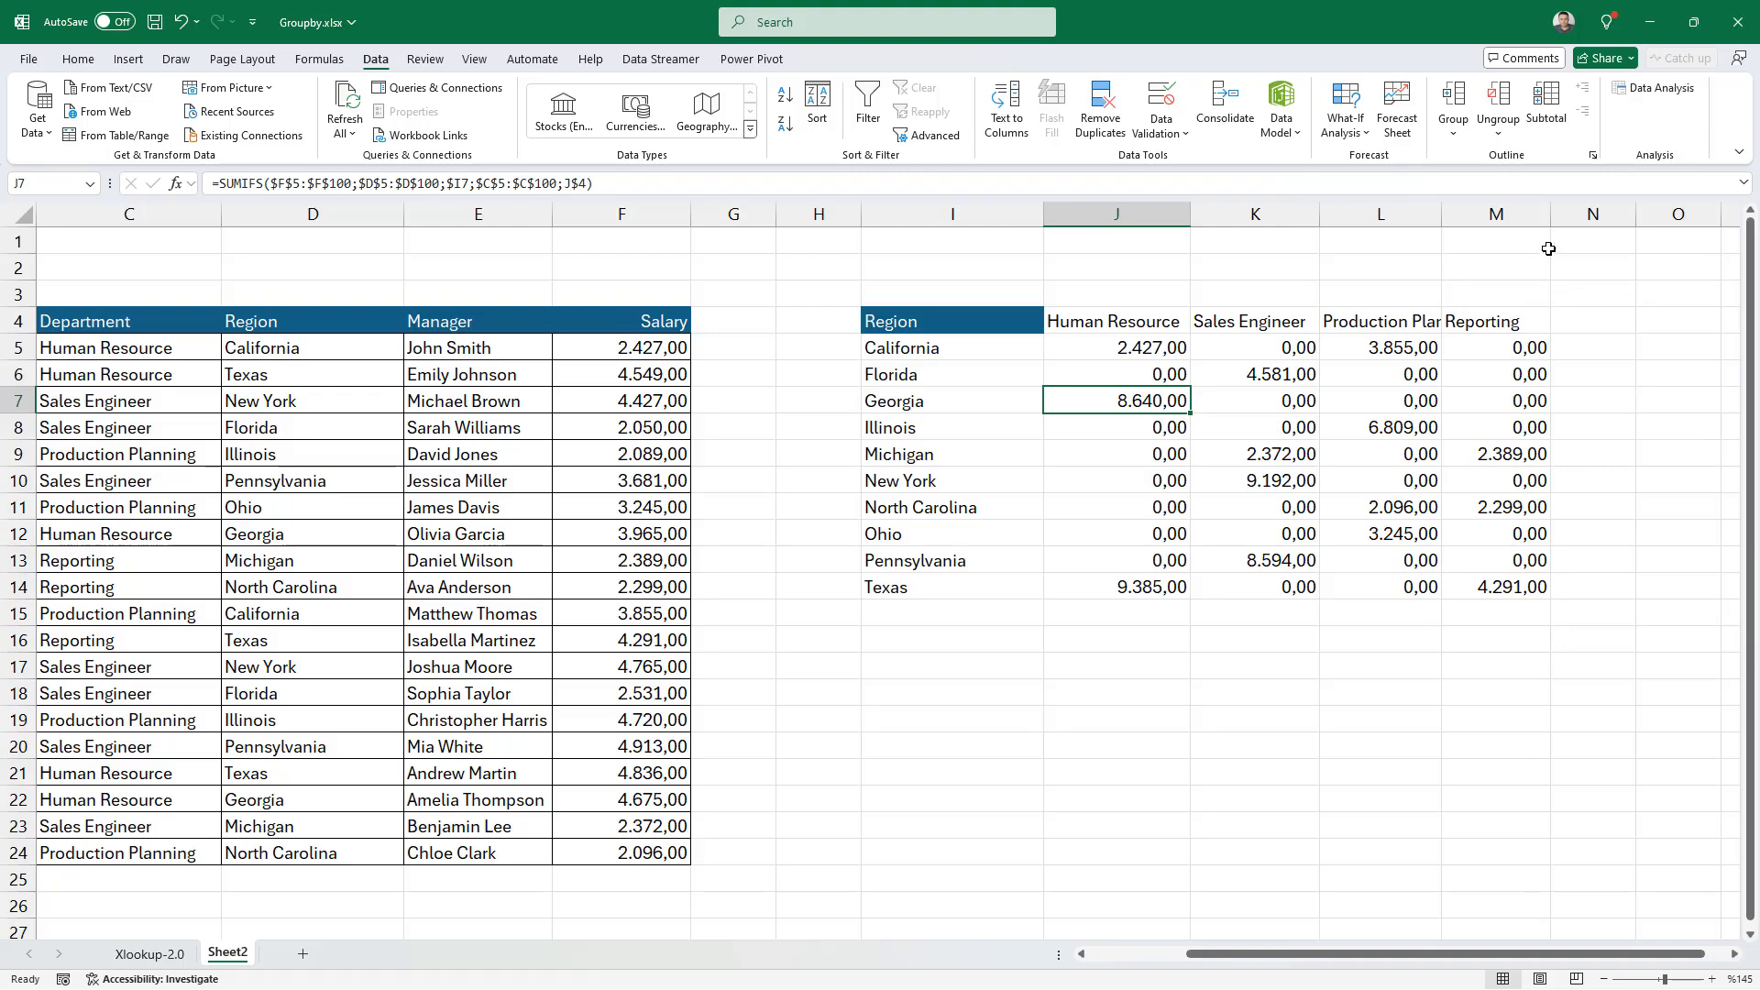
pyautogui.moveTo(1550, 221); pyautogui.dragTo(1554, 221)
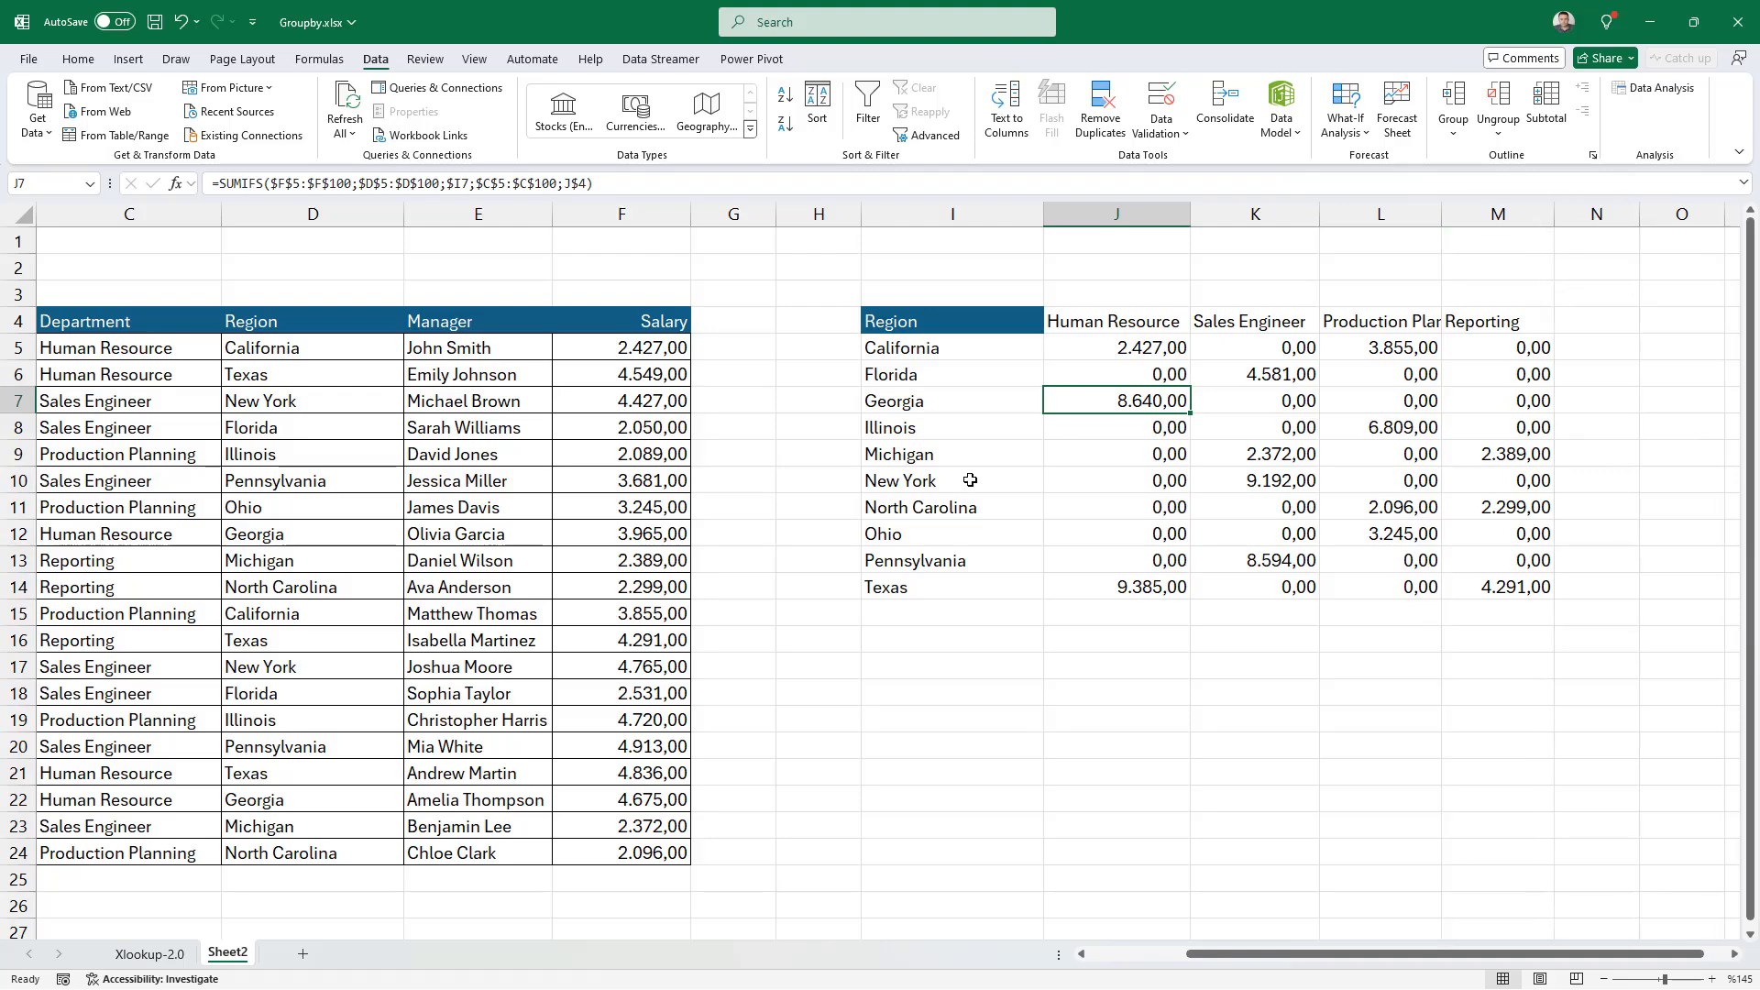
# Step: Try inserting a blank column before the Production Planning column L in the summary grid, and undo the insertion
pyautogui.click(969, 480)
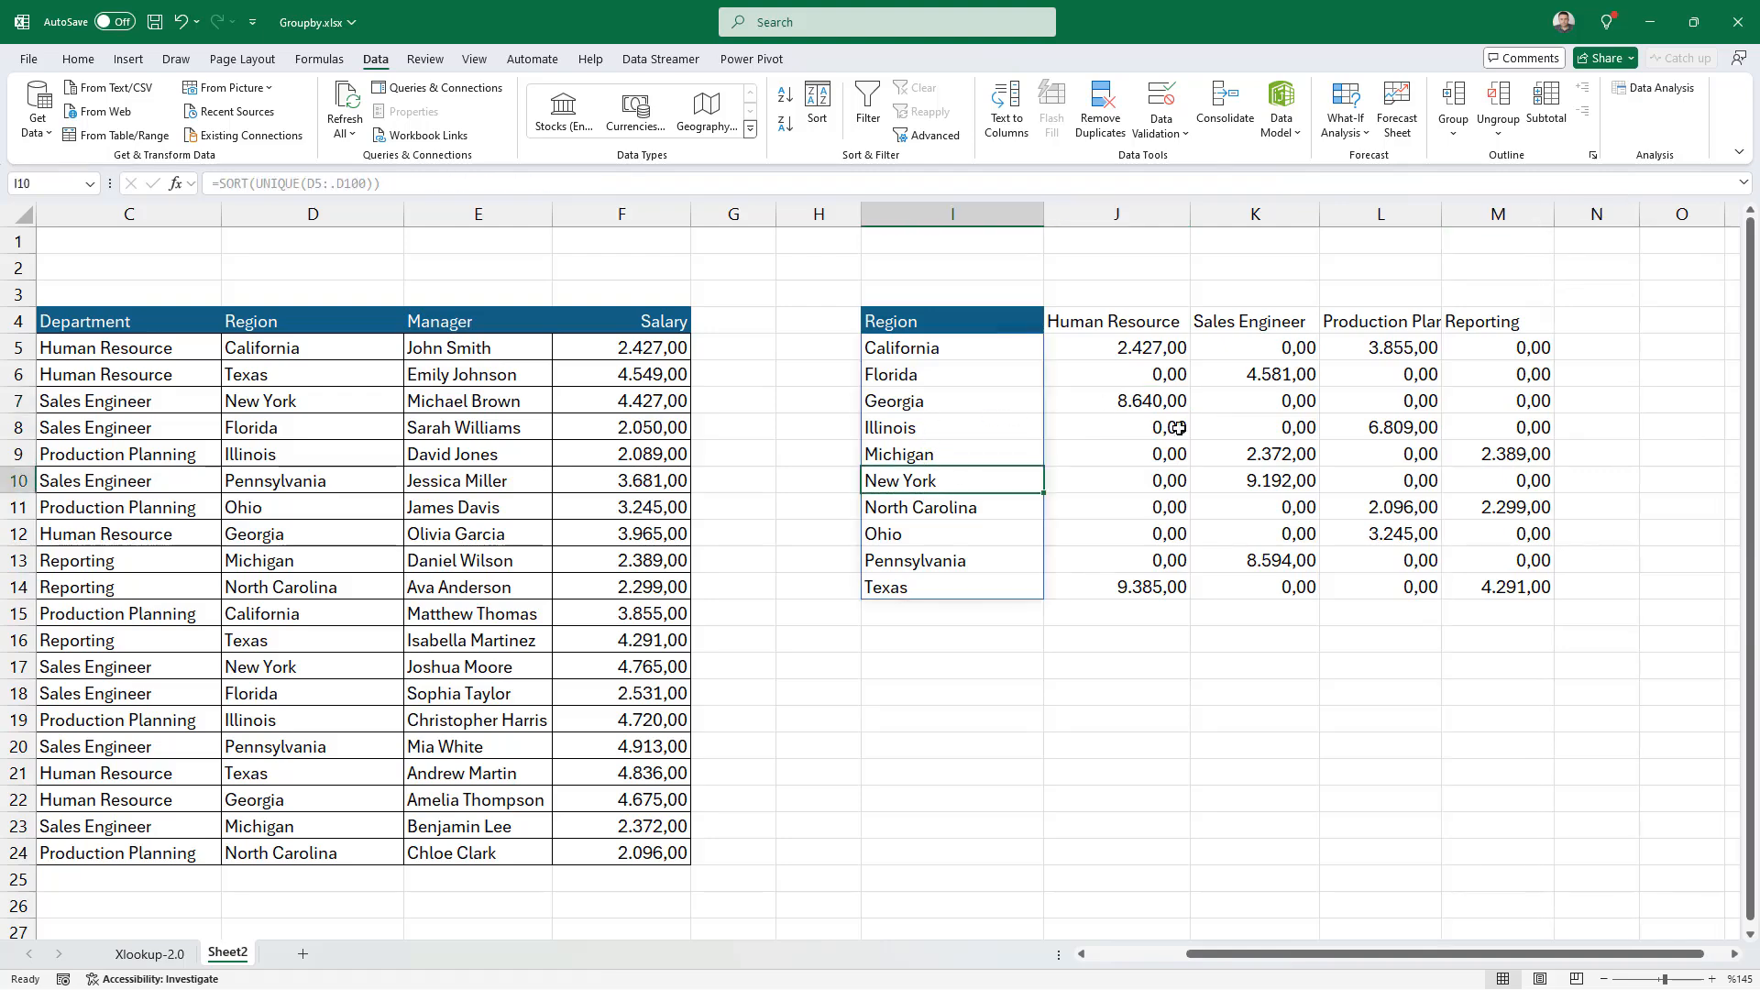
pyautogui.click(1360, 431)
pyautogui.rightClick(1355, 218)
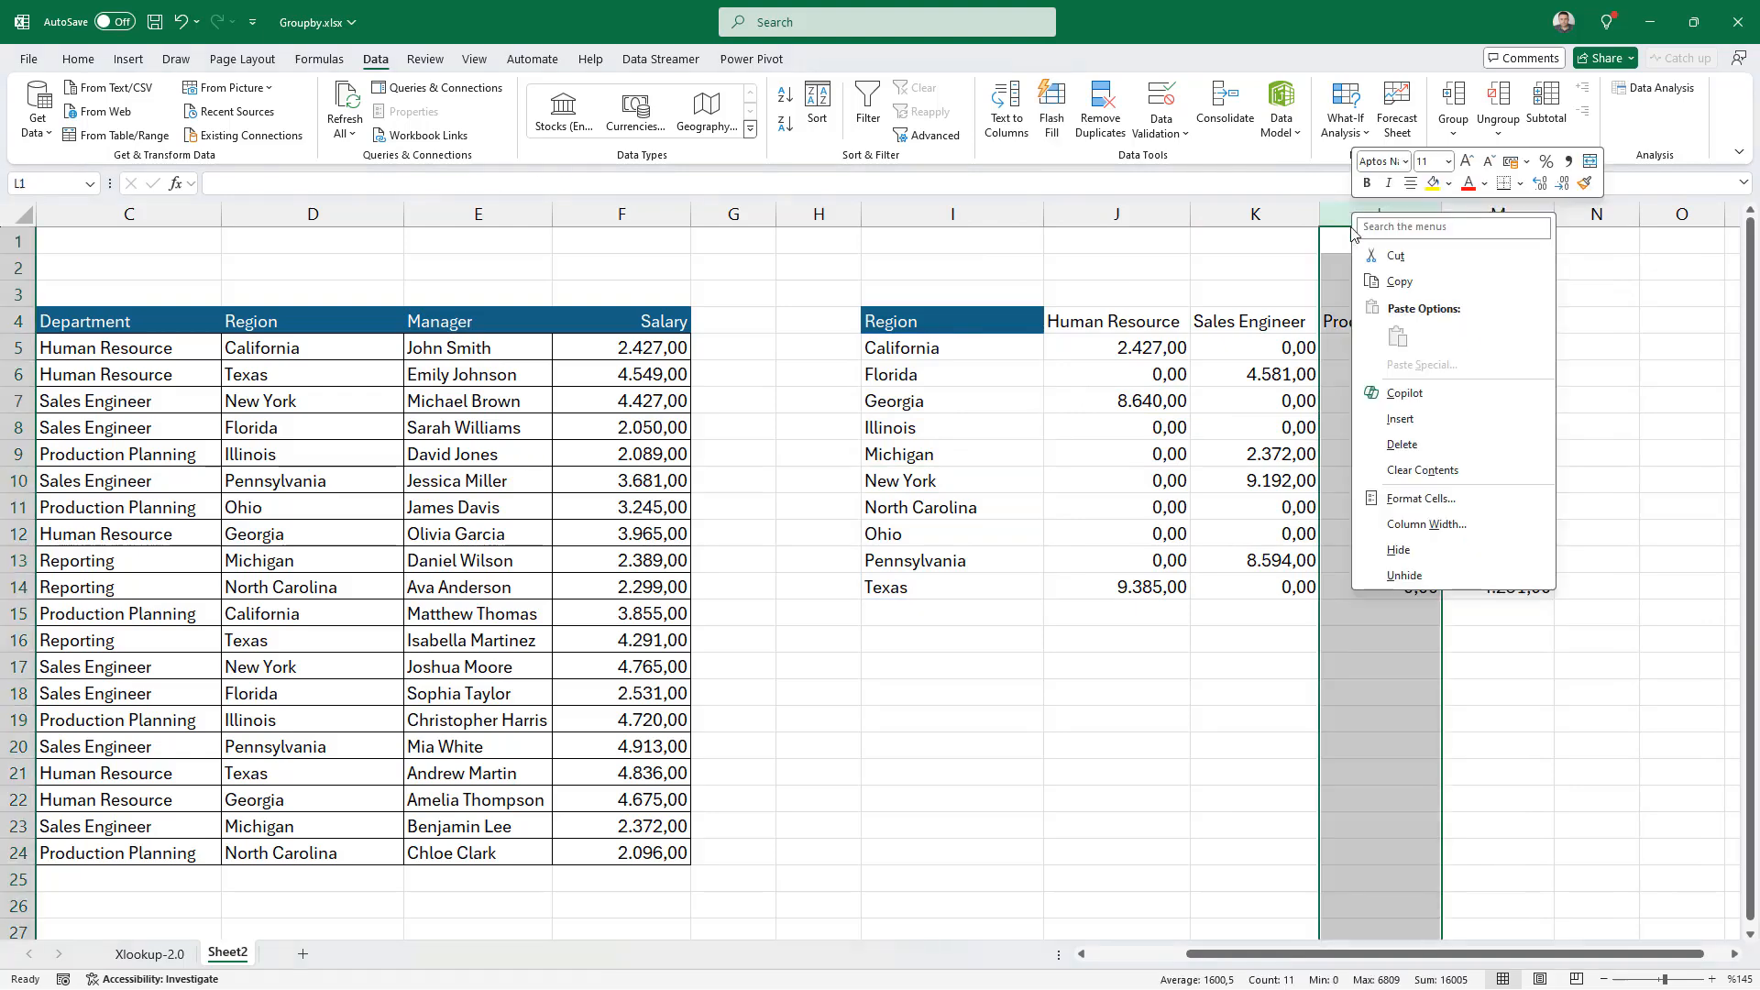
pyautogui.click(1399, 422)
pyautogui.click(1368, 323)
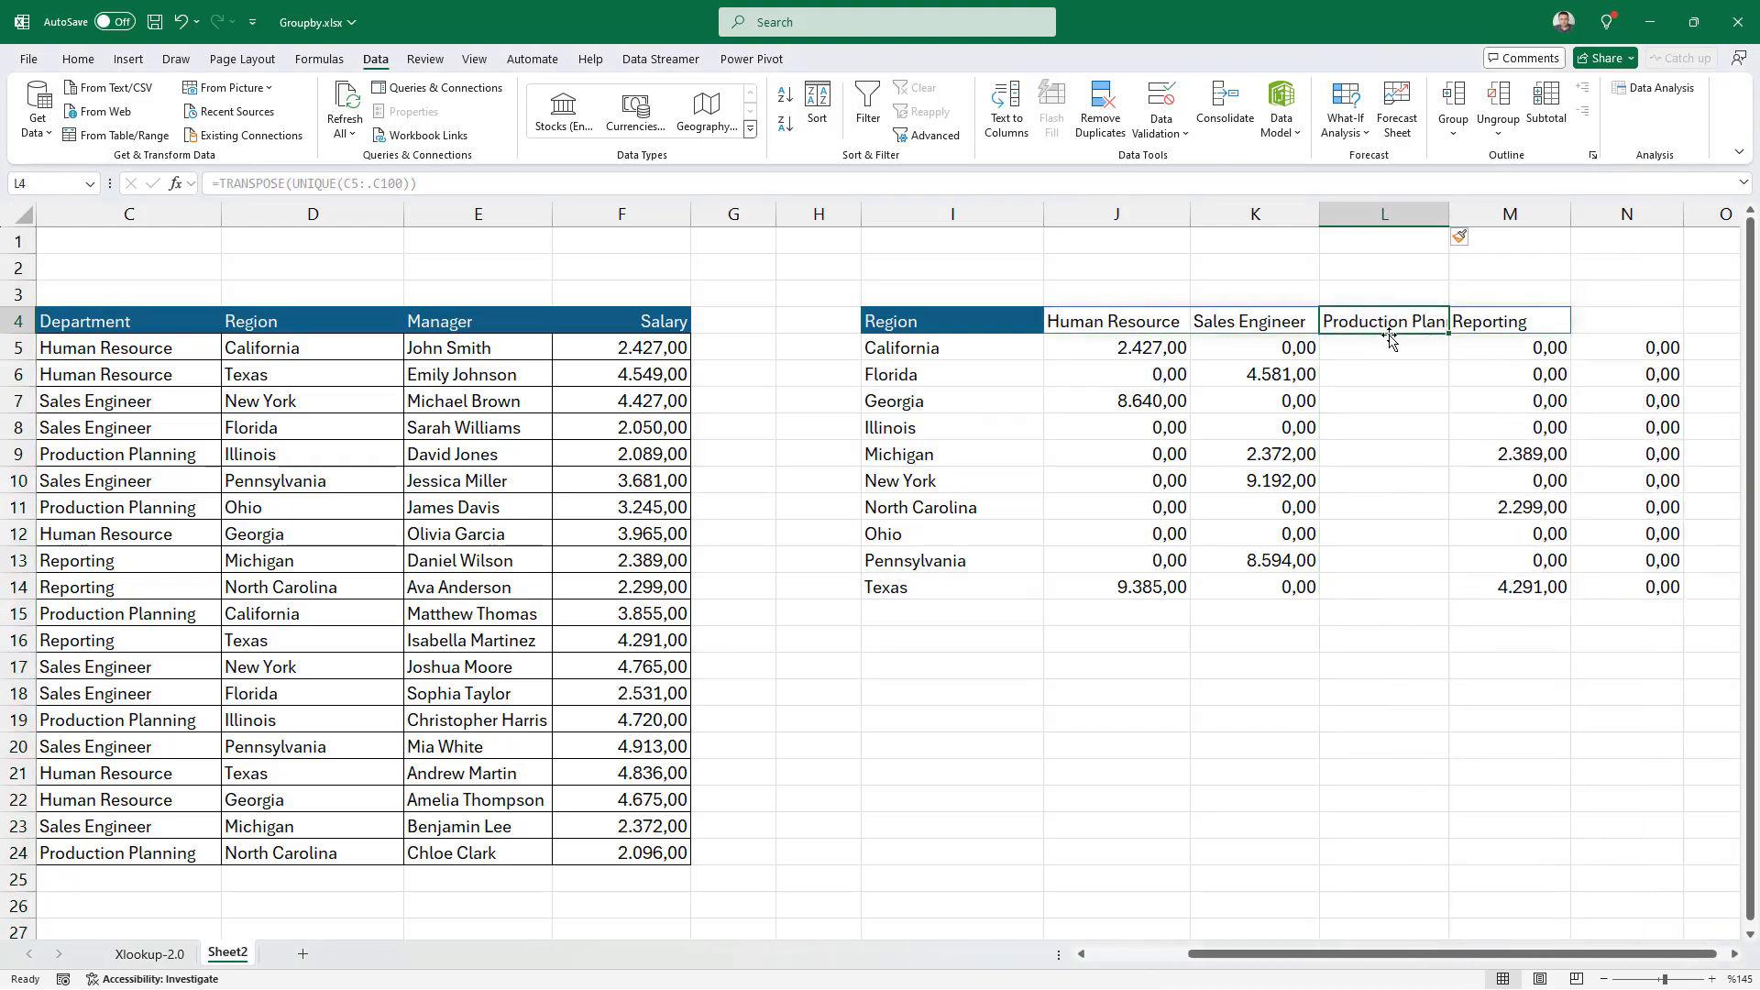
pyautogui.hotkey('ctrl', 'z')
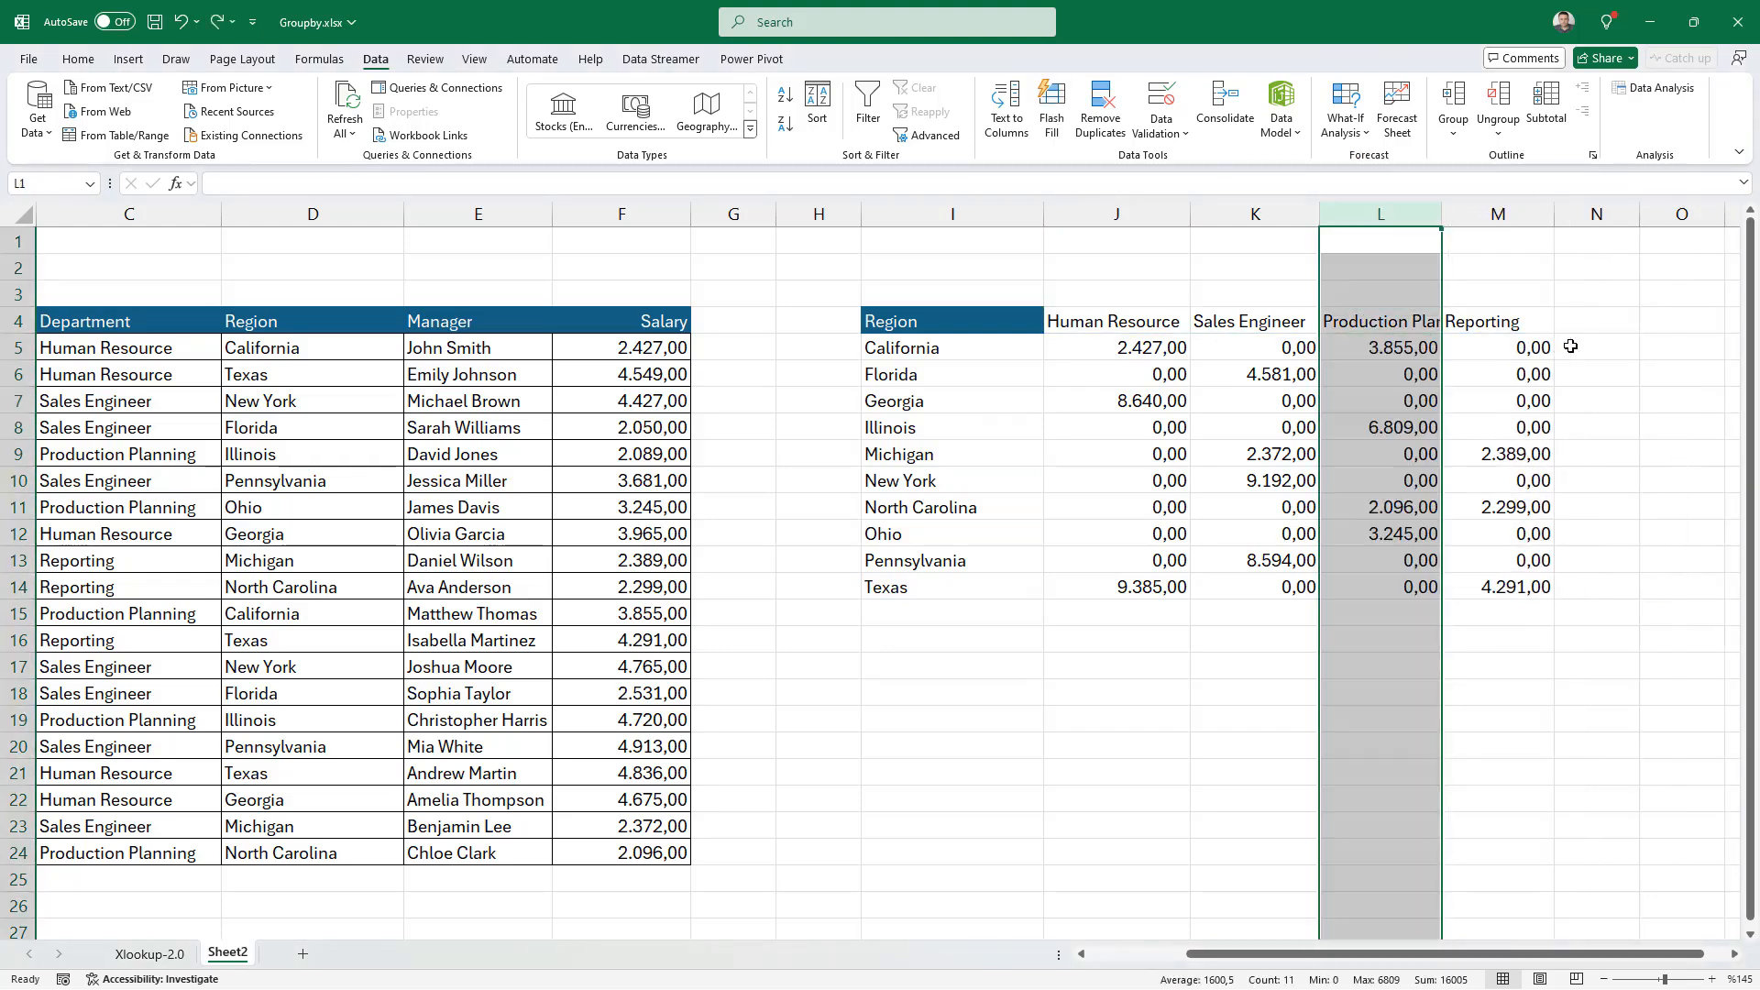
# Step: Insert a PivotTable from the employee table Sheet2!$A$4:$F$24 on the existing worksheet at cell I18
pyautogui.click(1340, 374)
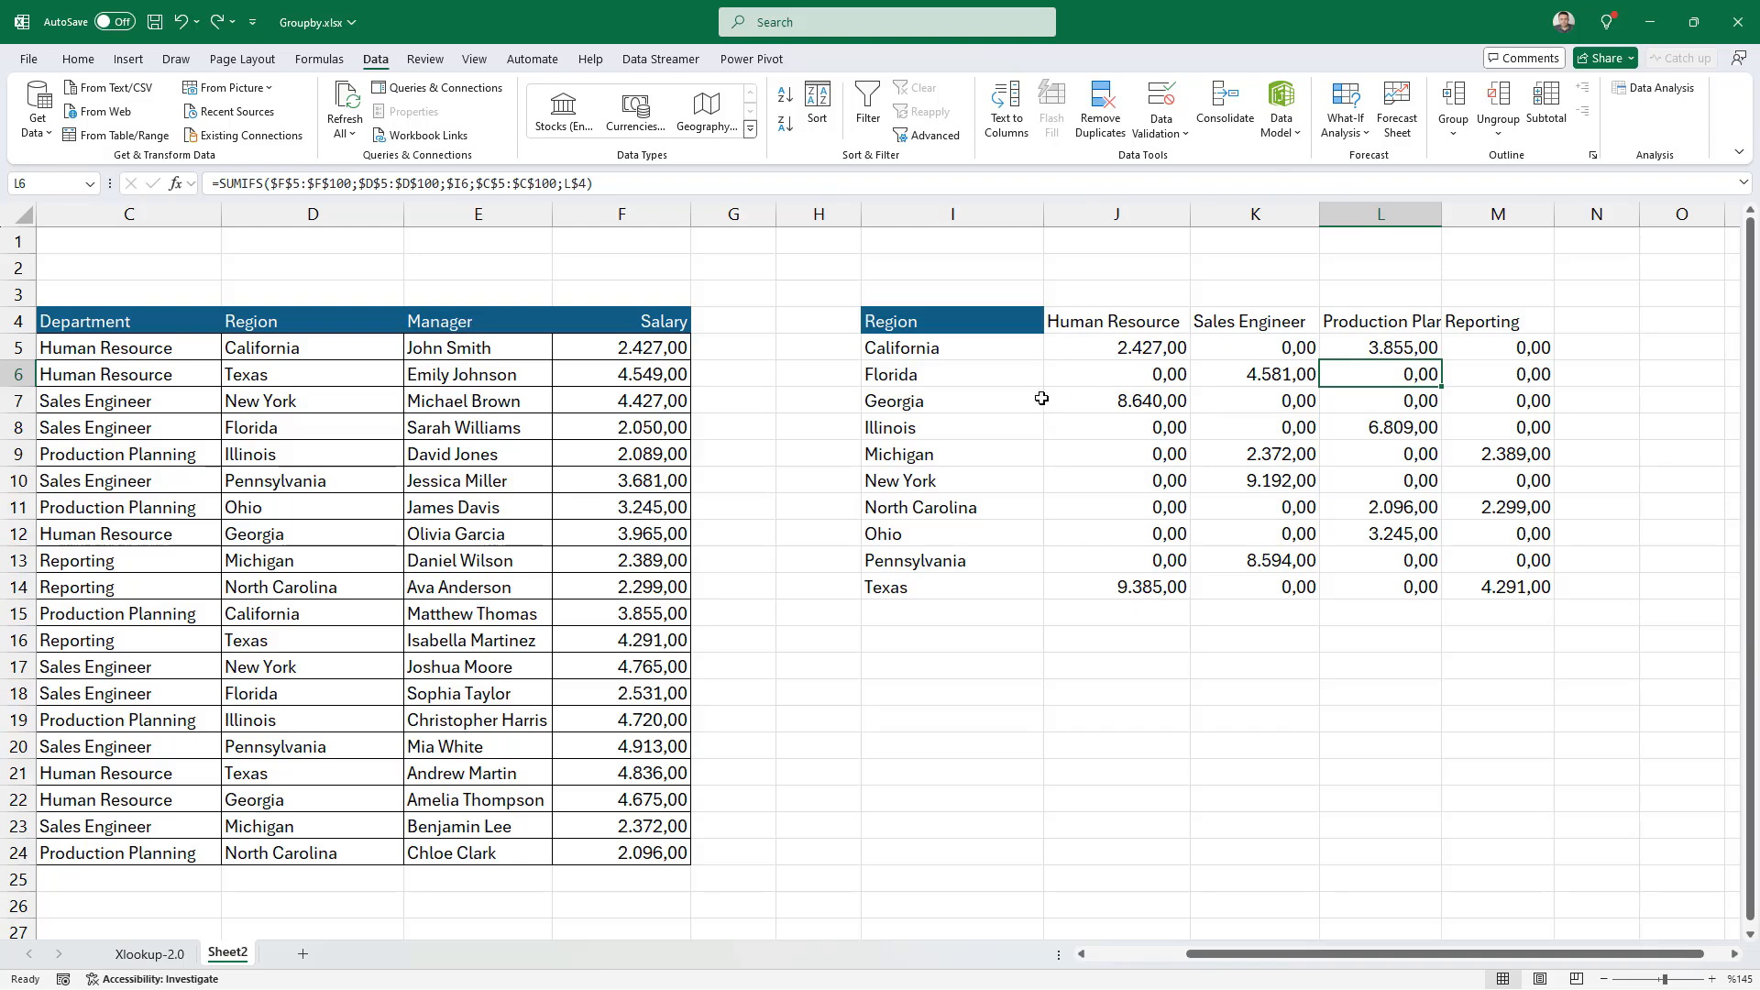
pyautogui.click(974, 646)
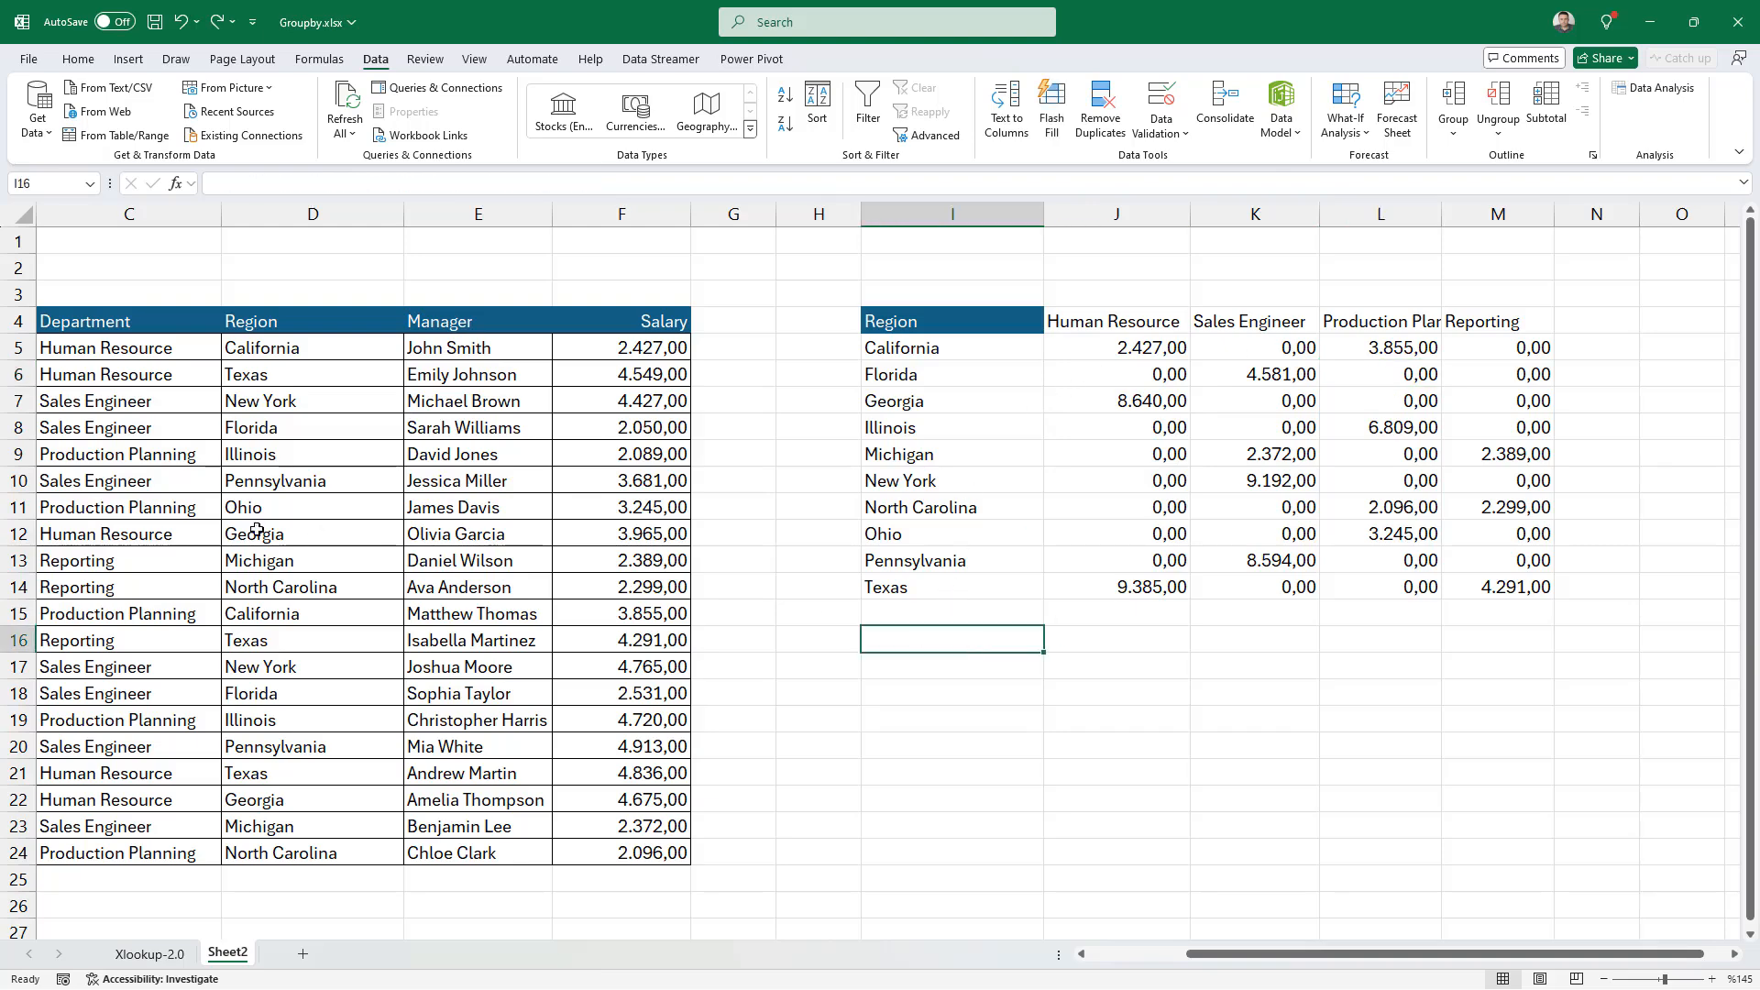
pyautogui.click(203, 527)
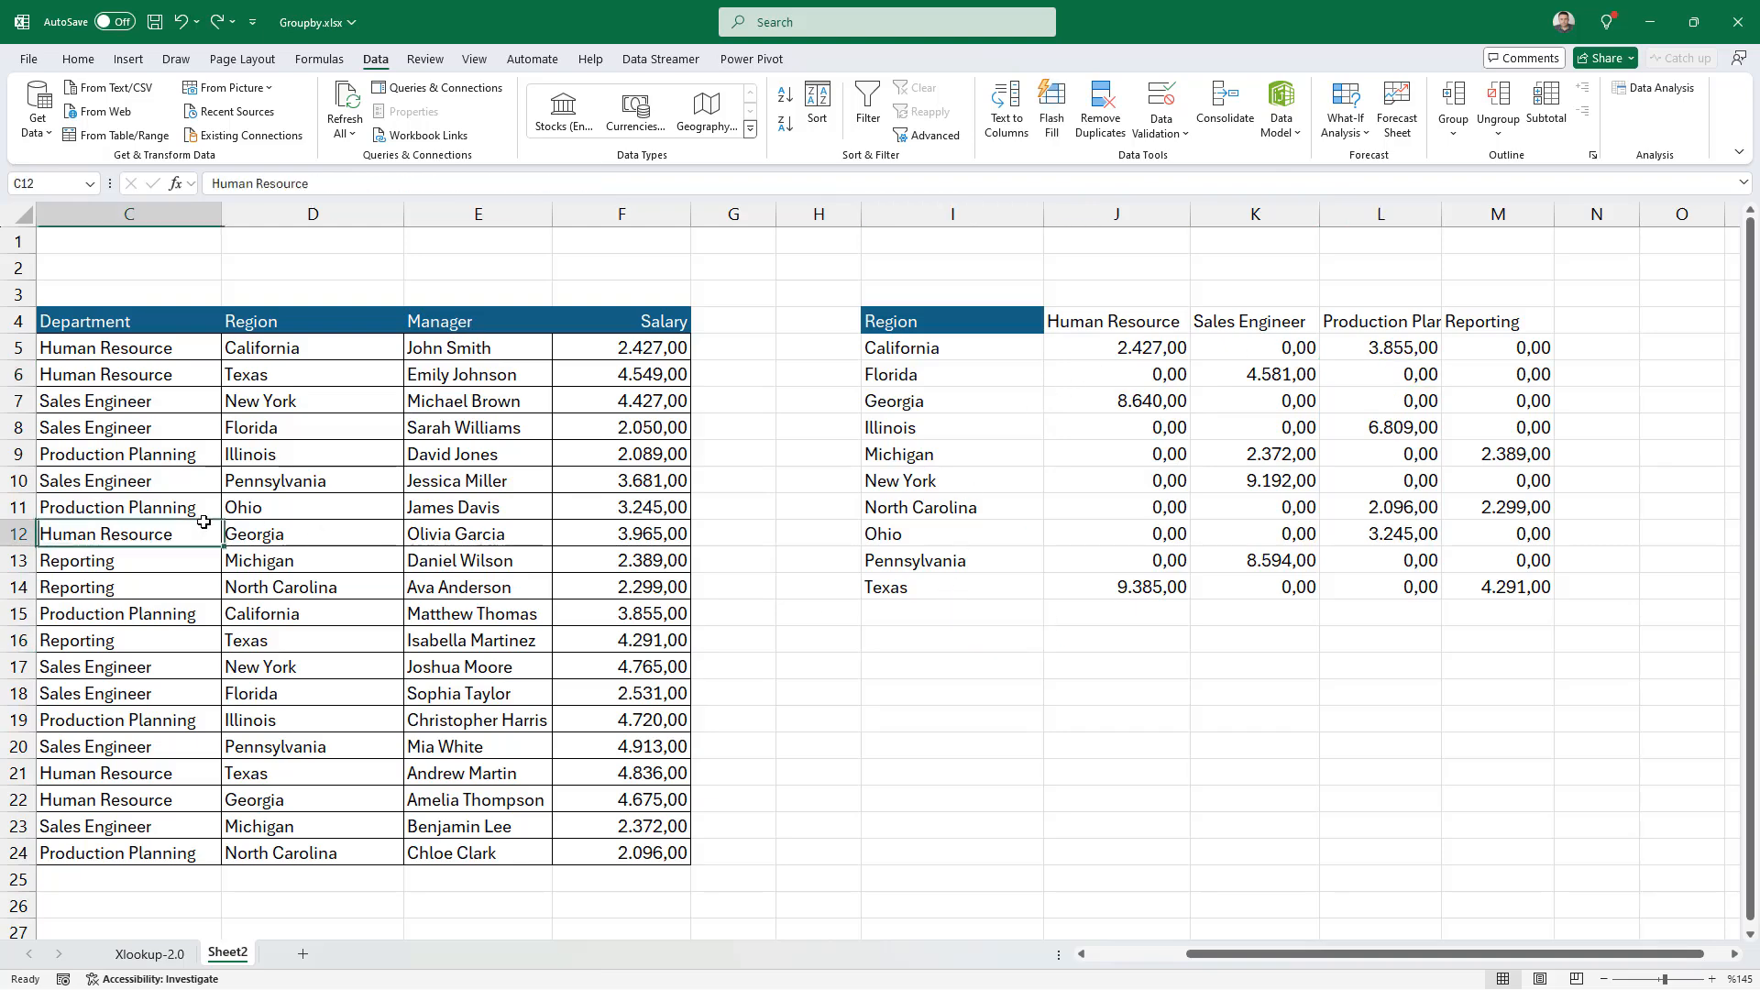
pyautogui.click(78, 58)
pyautogui.click(129, 59)
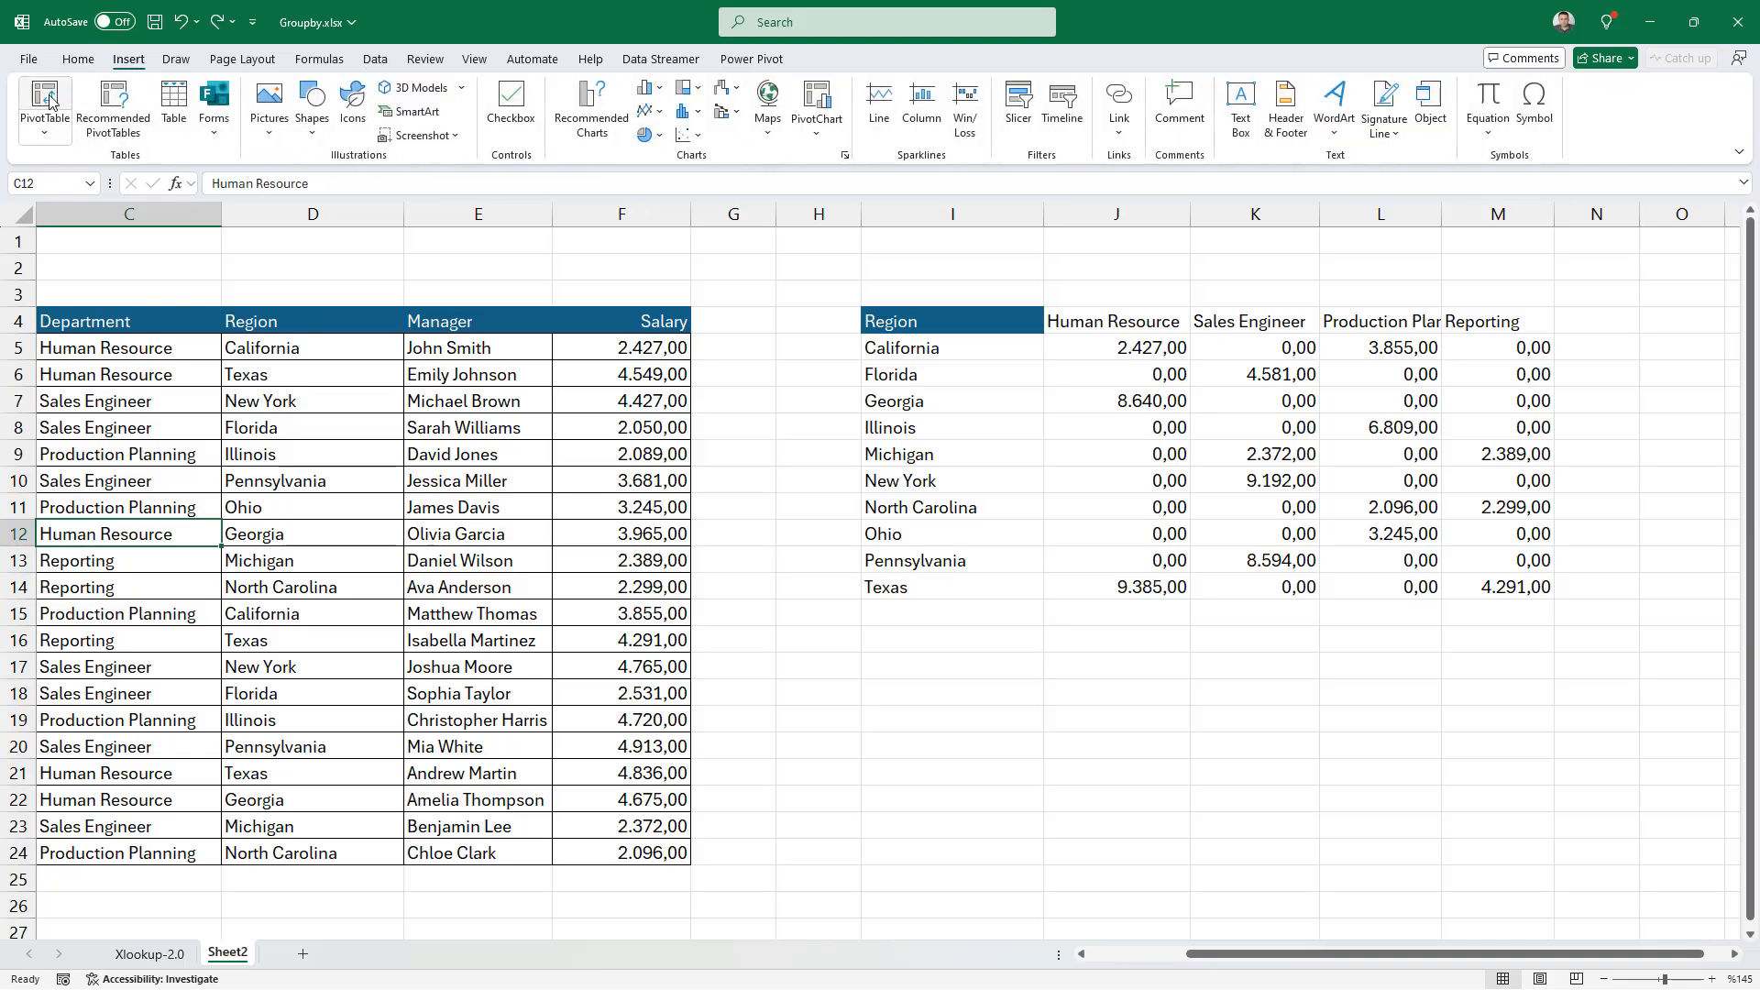
pyautogui.click(46, 96)
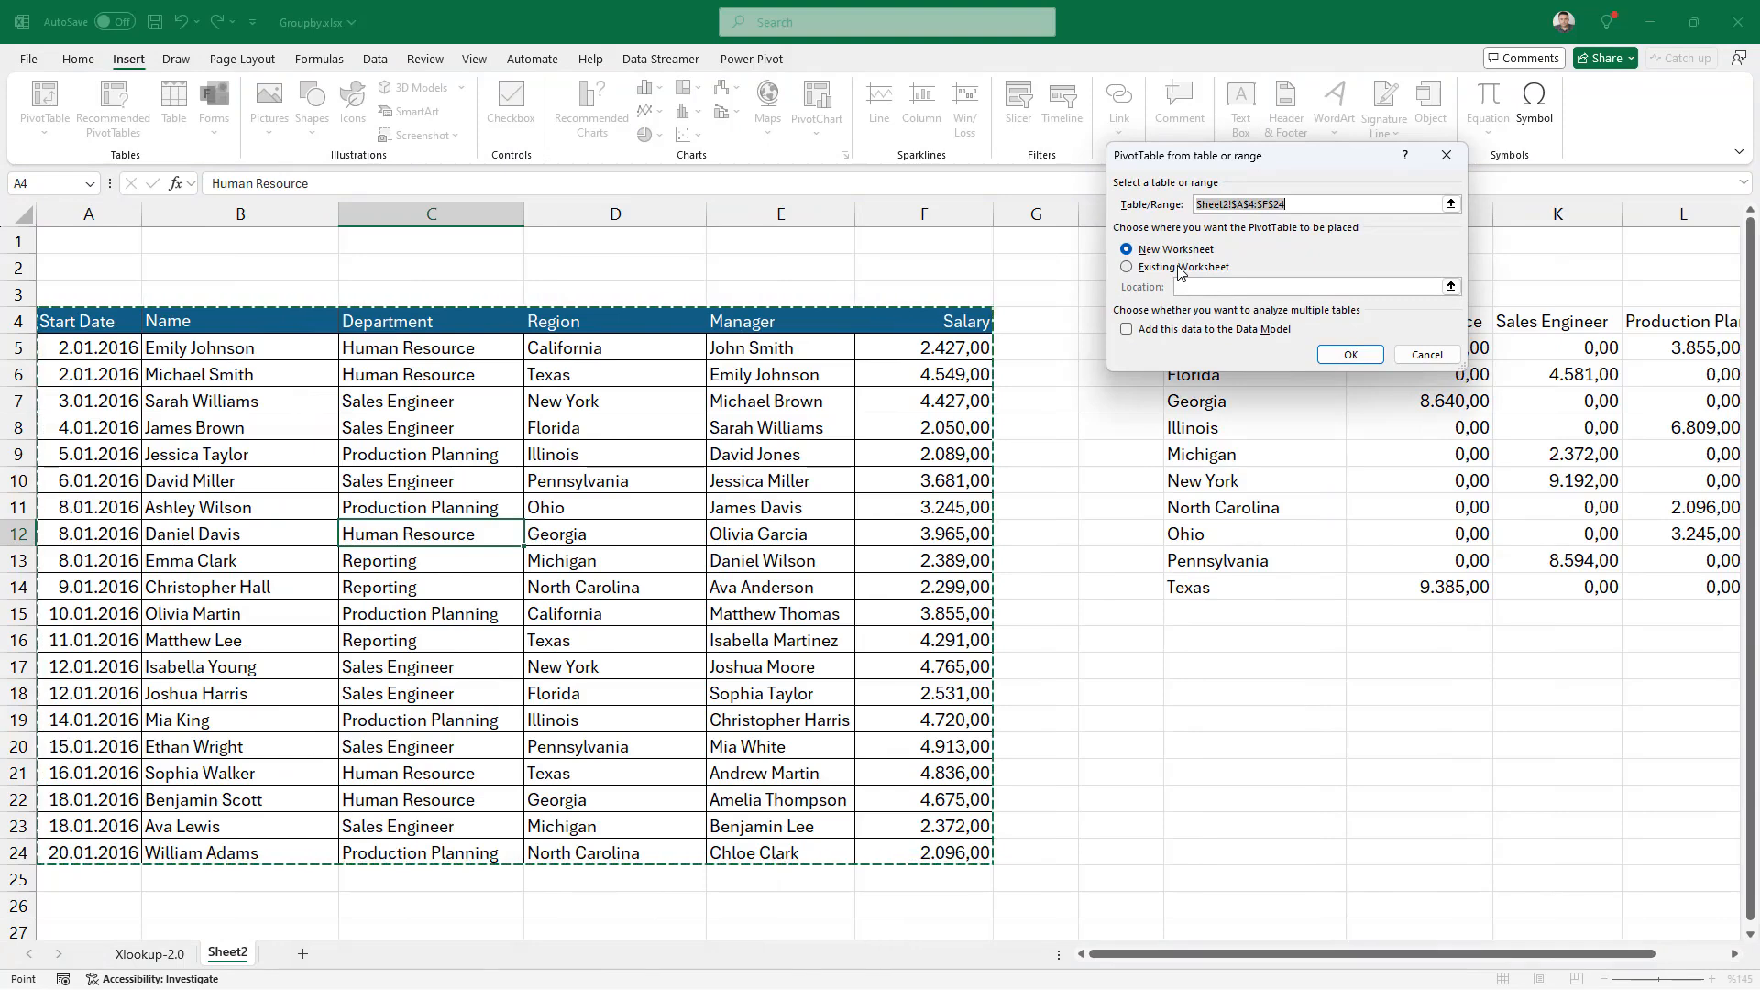
pyautogui.click(1180, 267)
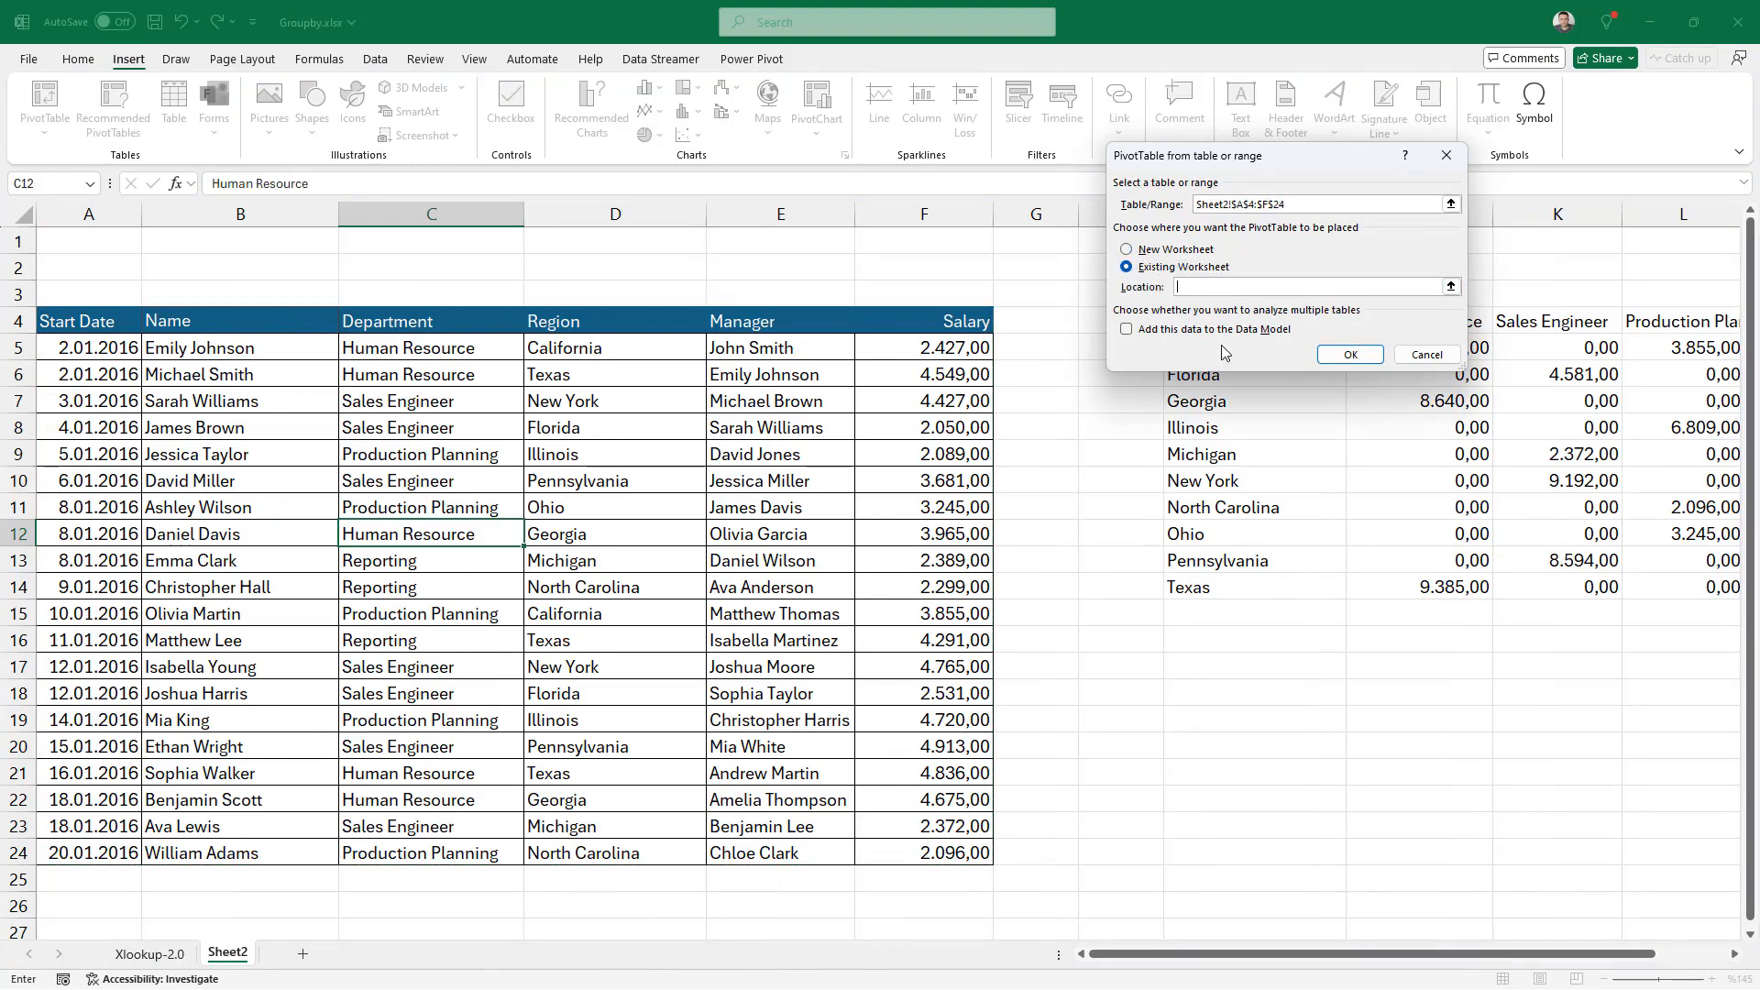
pyautogui.click(1223, 685)
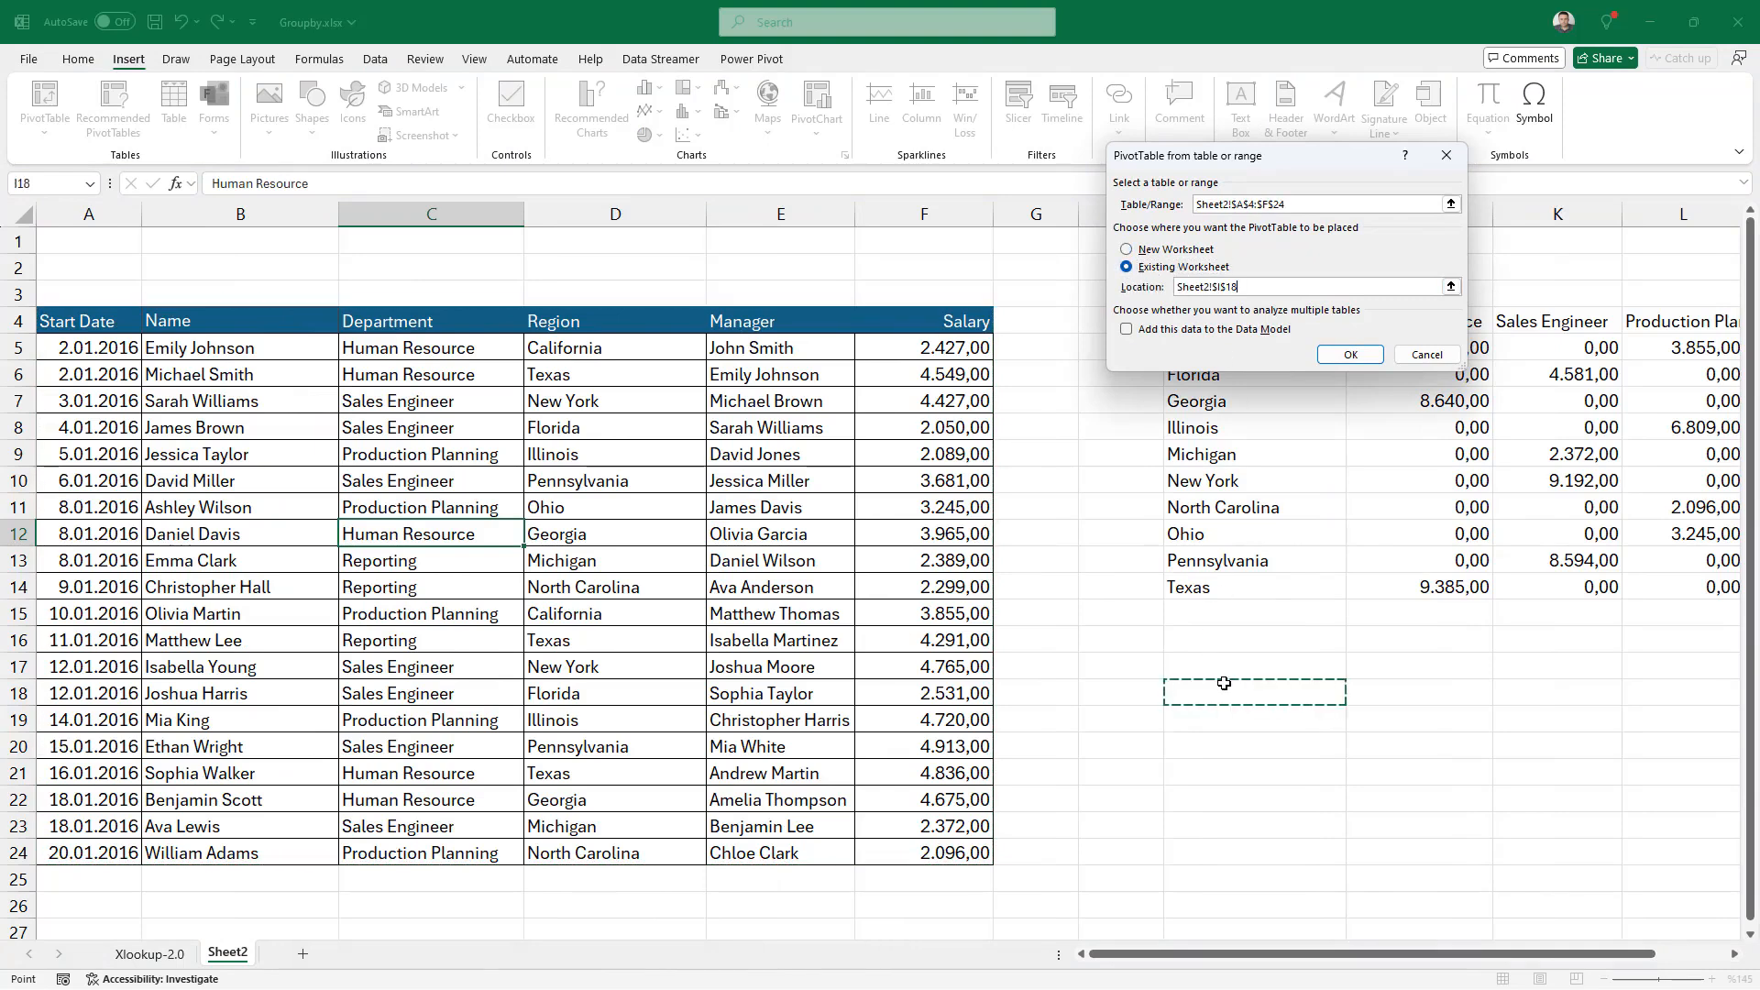
pyautogui.click(1352, 356)
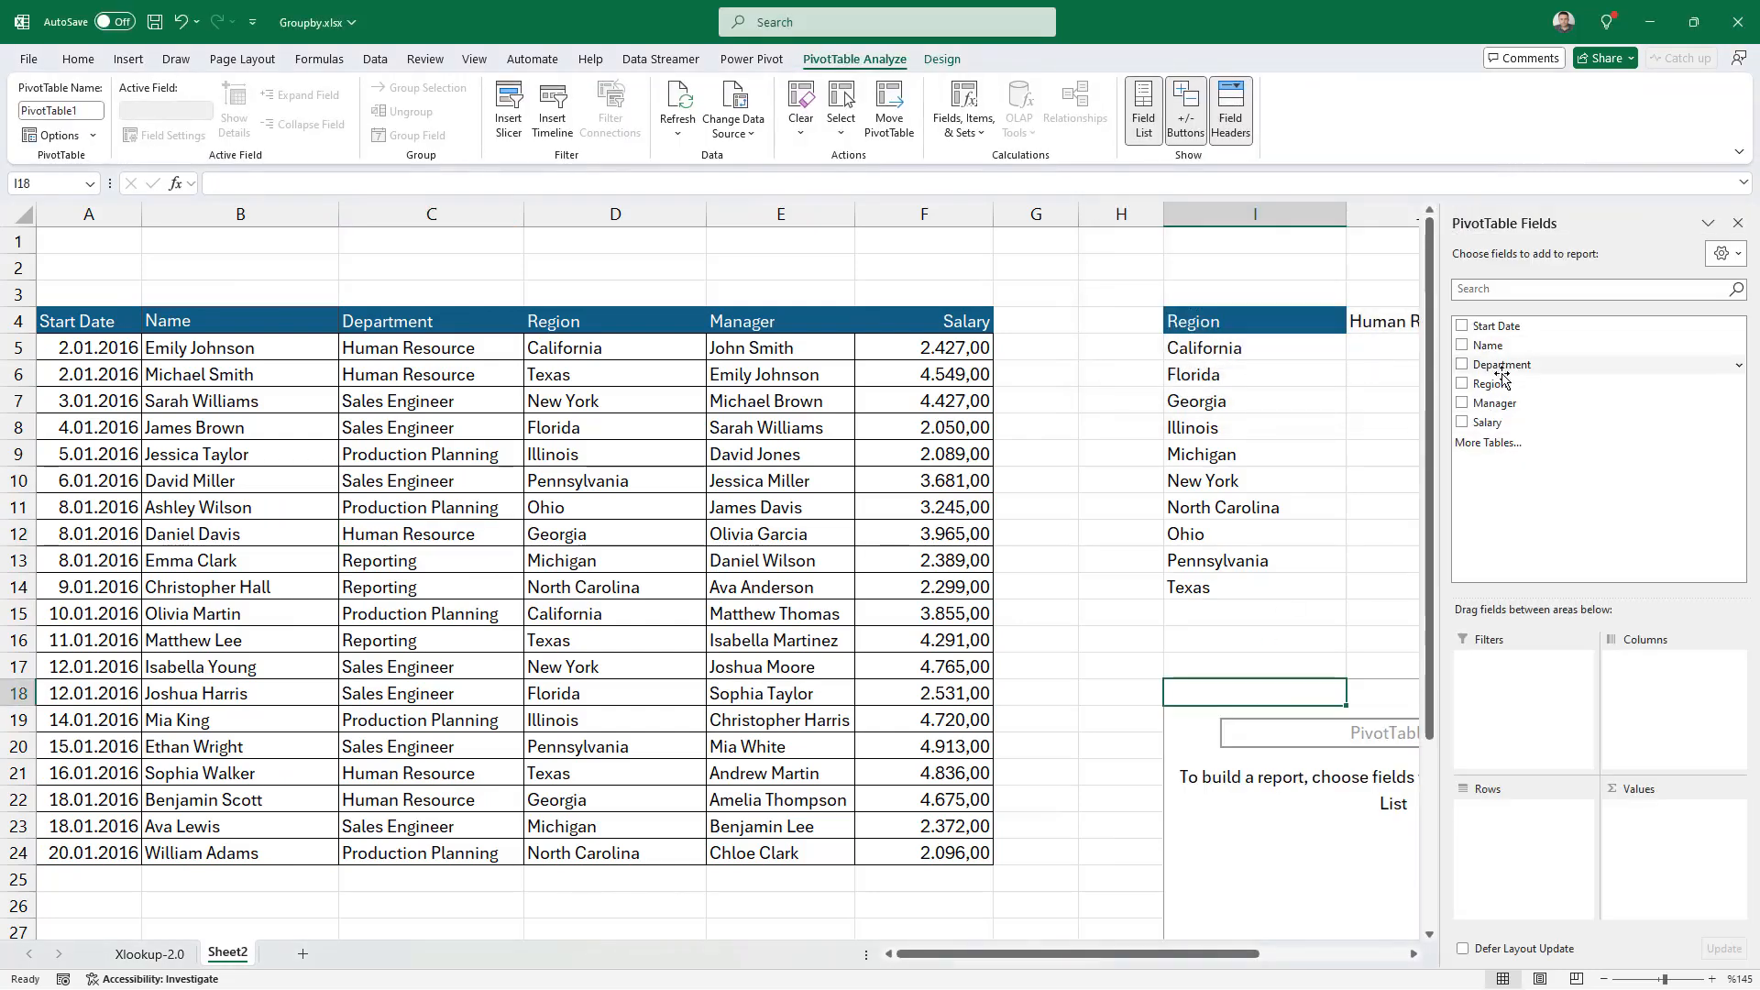
# Step: Lay out the PivotTable with Region as rows, Department as columns and the sum of Salary as values
pyautogui.moveTo(1489, 383); pyautogui.dragTo(1478, 811)
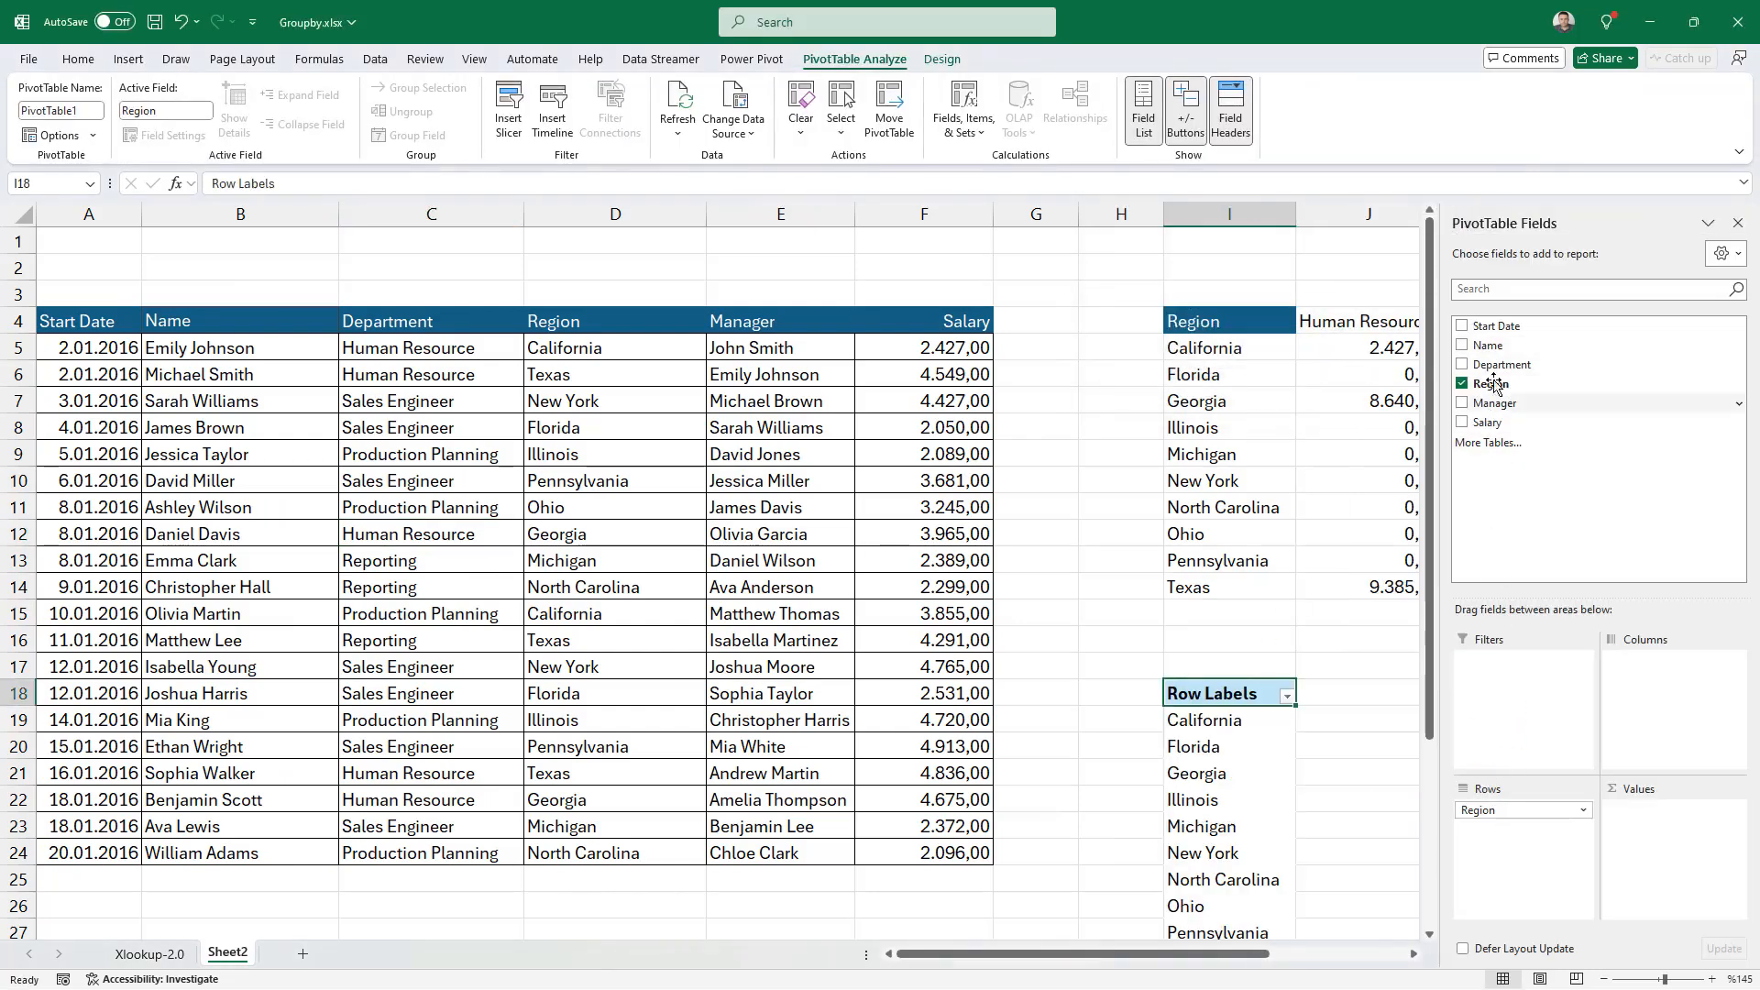
pyautogui.moveTo(1501, 364); pyautogui.dragTo(1666, 683)
pyautogui.moveTo(1490, 422); pyautogui.dragTo(1666, 851)
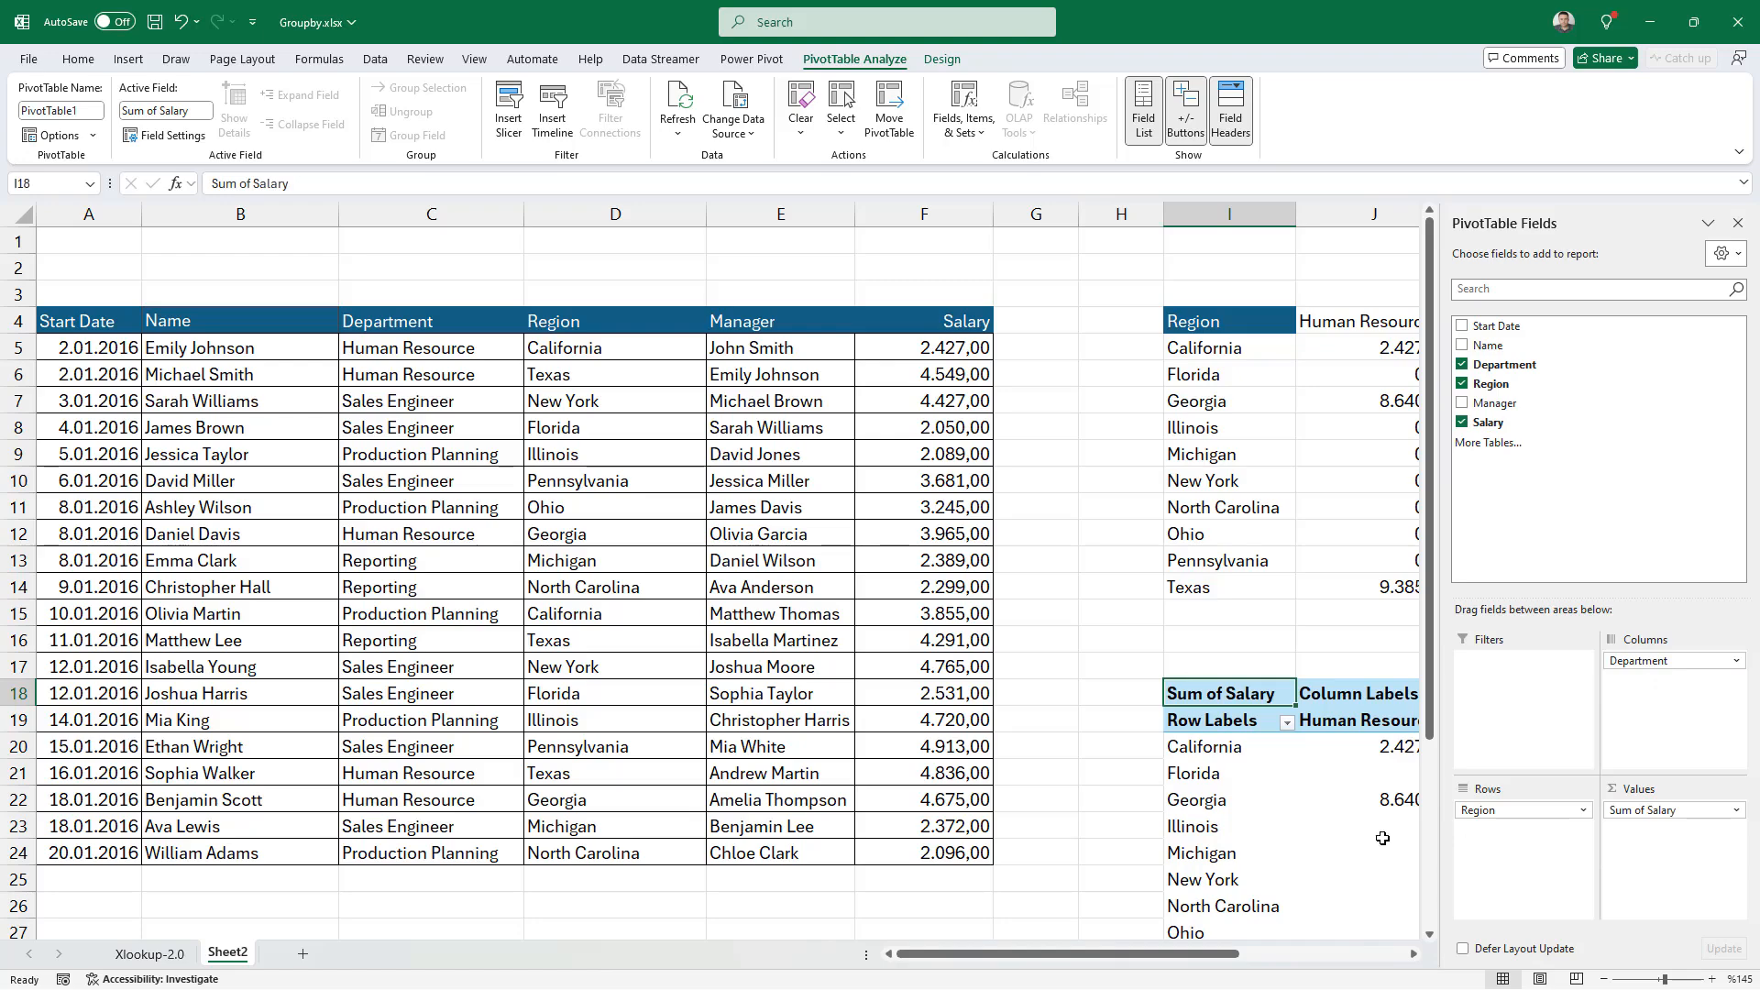
# Step: Review the whole PivotTable including its grand totals, and compare it with the SUMIFS grid above
pyautogui.click(1339, 811)
pyautogui.press('Right')
pyautogui.press('Right')
pyautogui.press('Right')
pyautogui.press('Right')
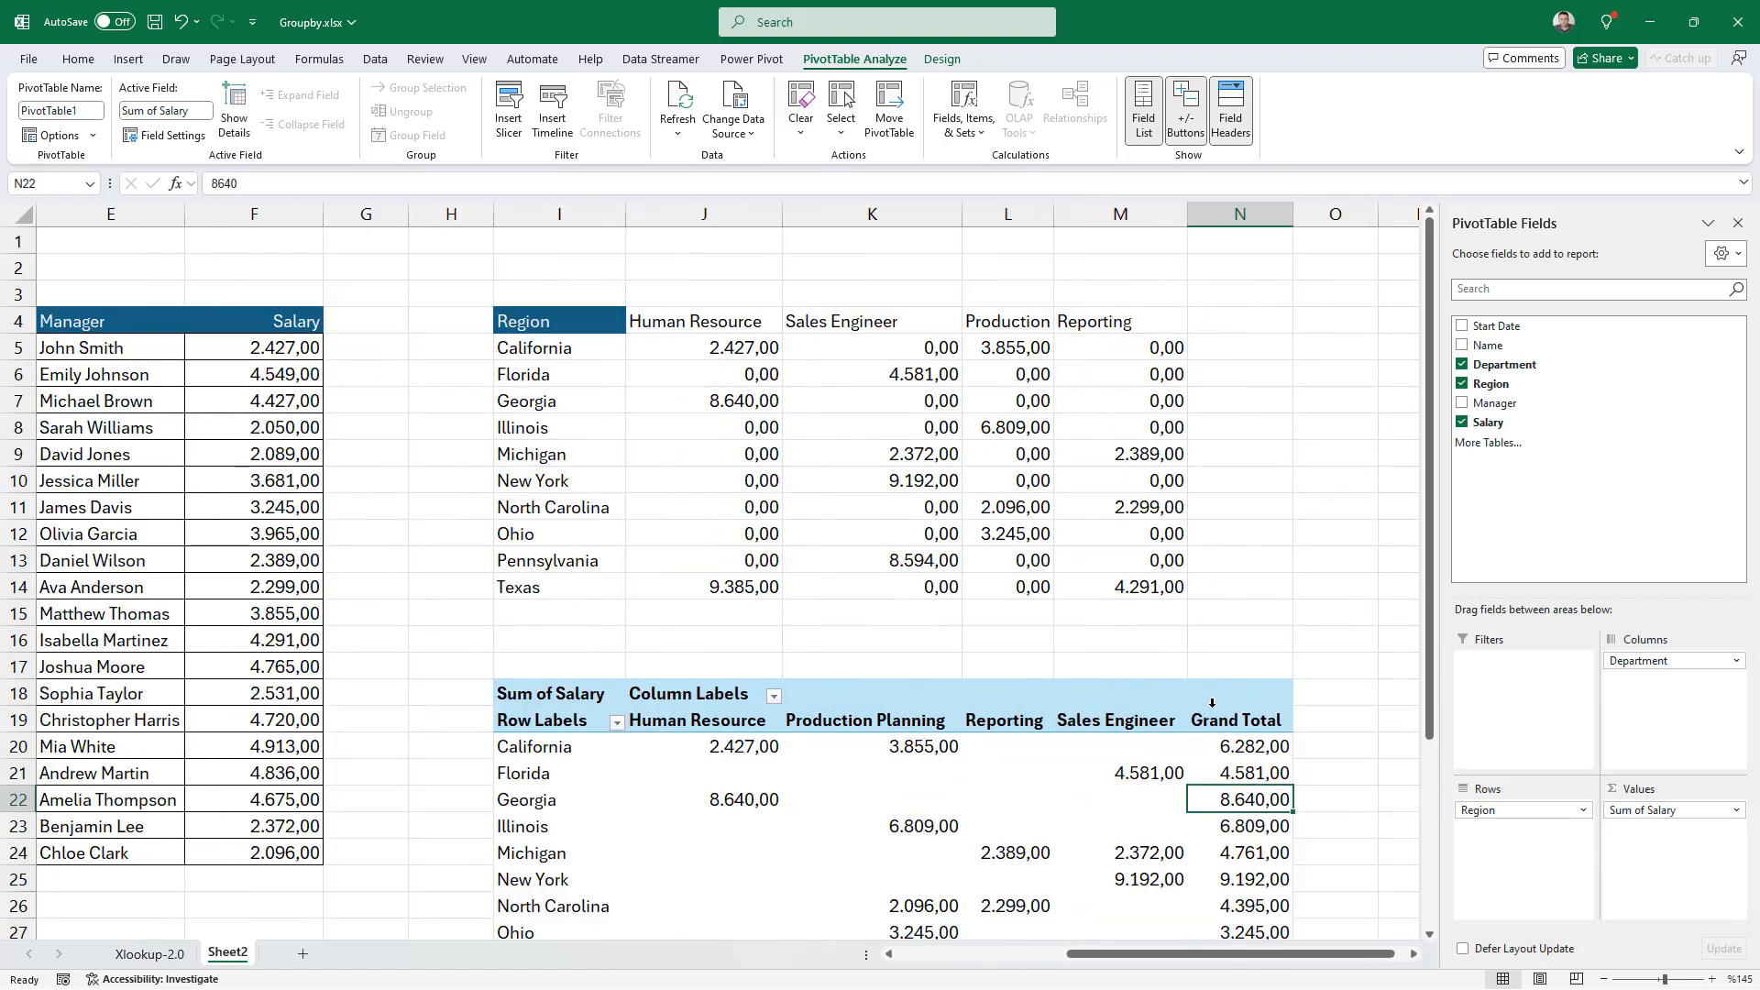
pyautogui.scroll(-2, 1143, 660)
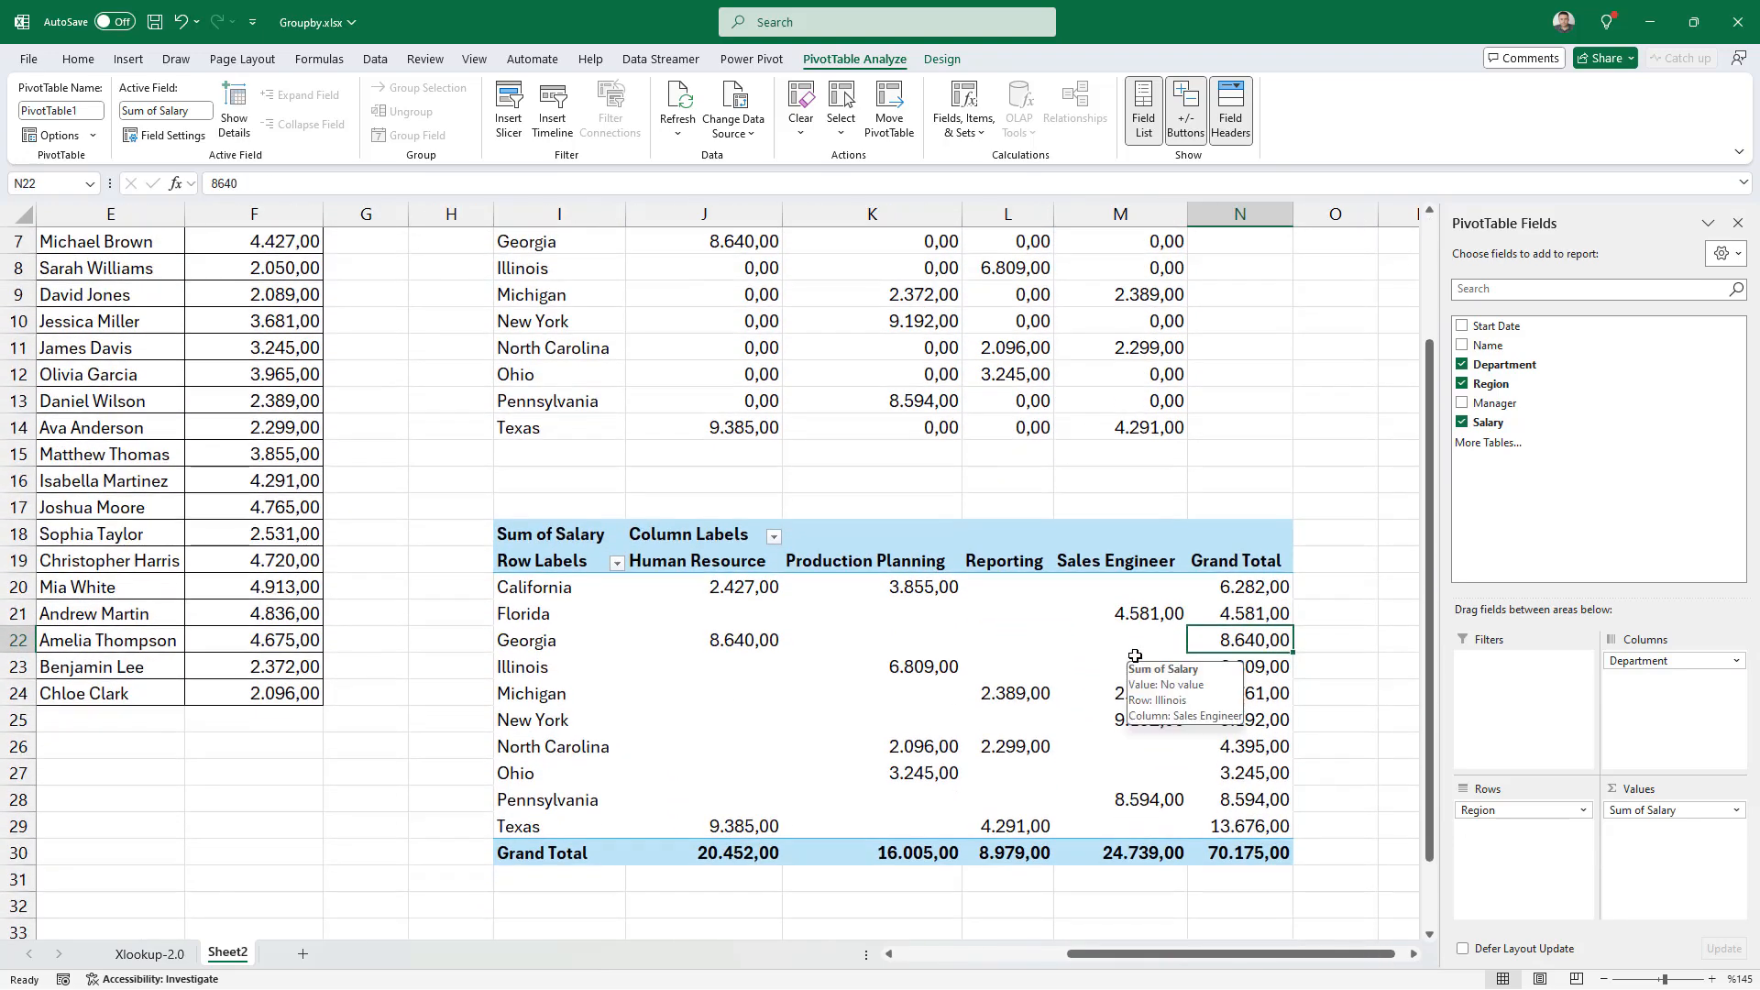
pyautogui.scroll(2, 1135, 656)
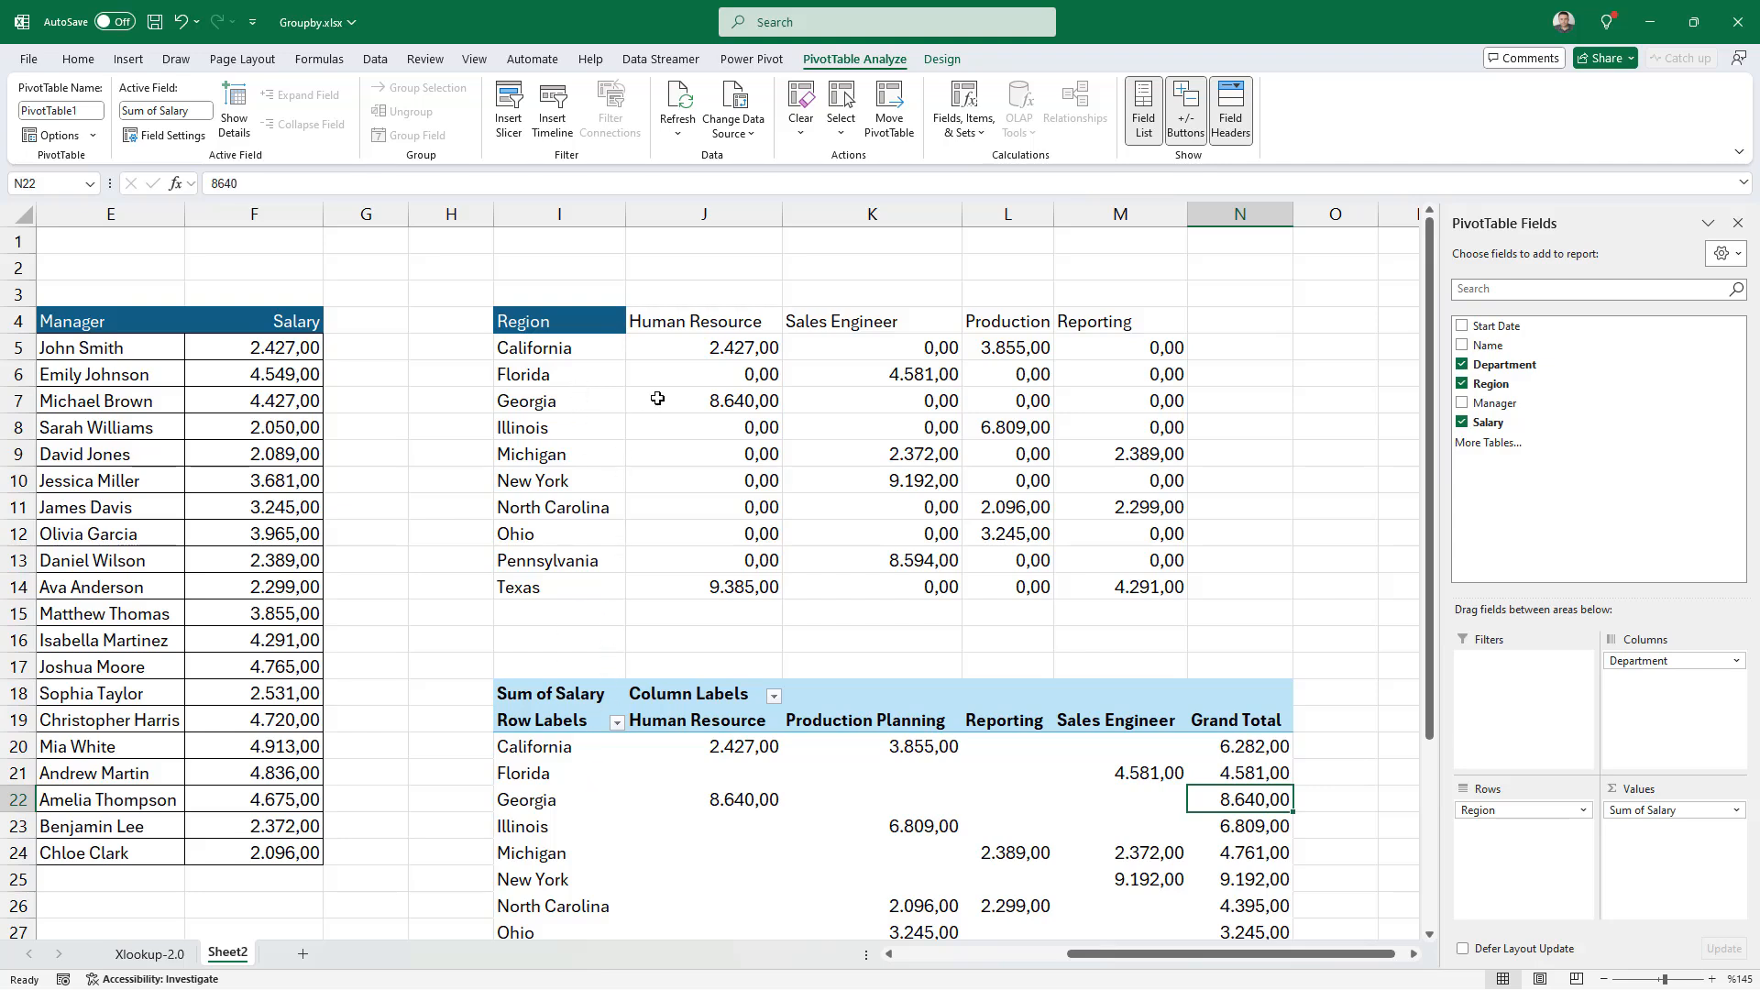
pyautogui.moveTo(676, 316); pyautogui.dragTo(1053, 625)
pyautogui.click(713, 774)
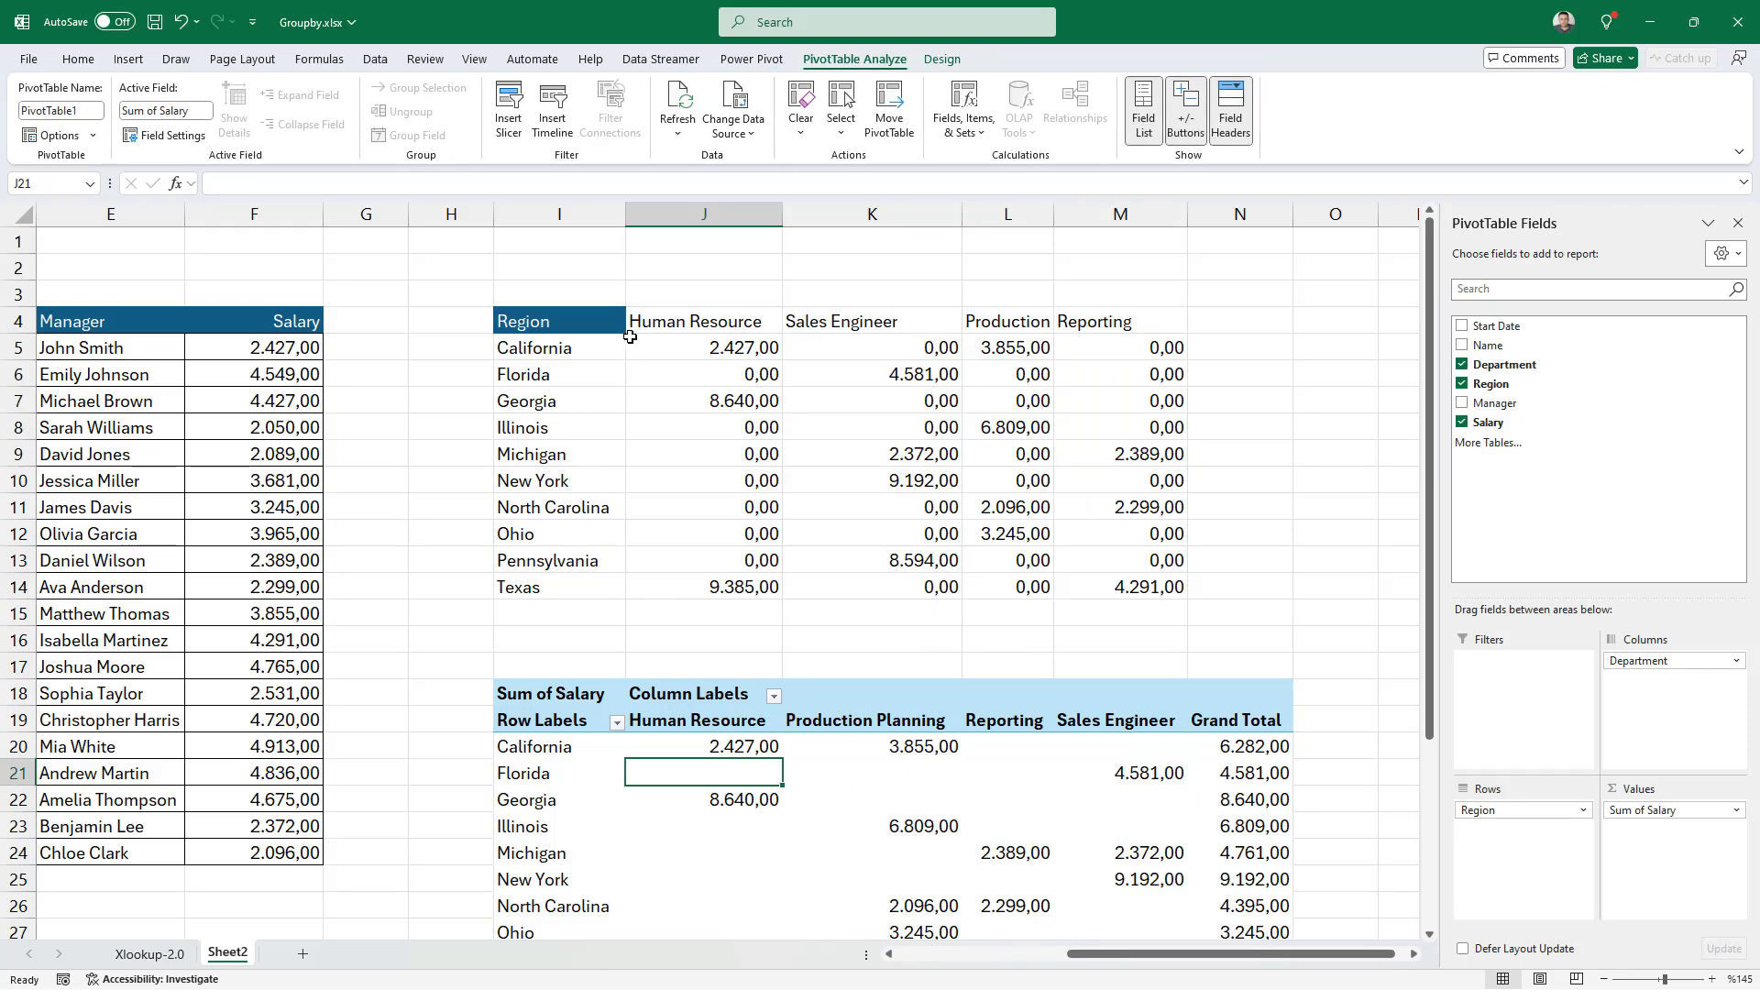
# Step: Examine the source salaries, the SUMIFS formula in J5 and the matching PivotTable values
pyautogui.moveTo(137, 401); pyautogui.dragTo(265, 401)
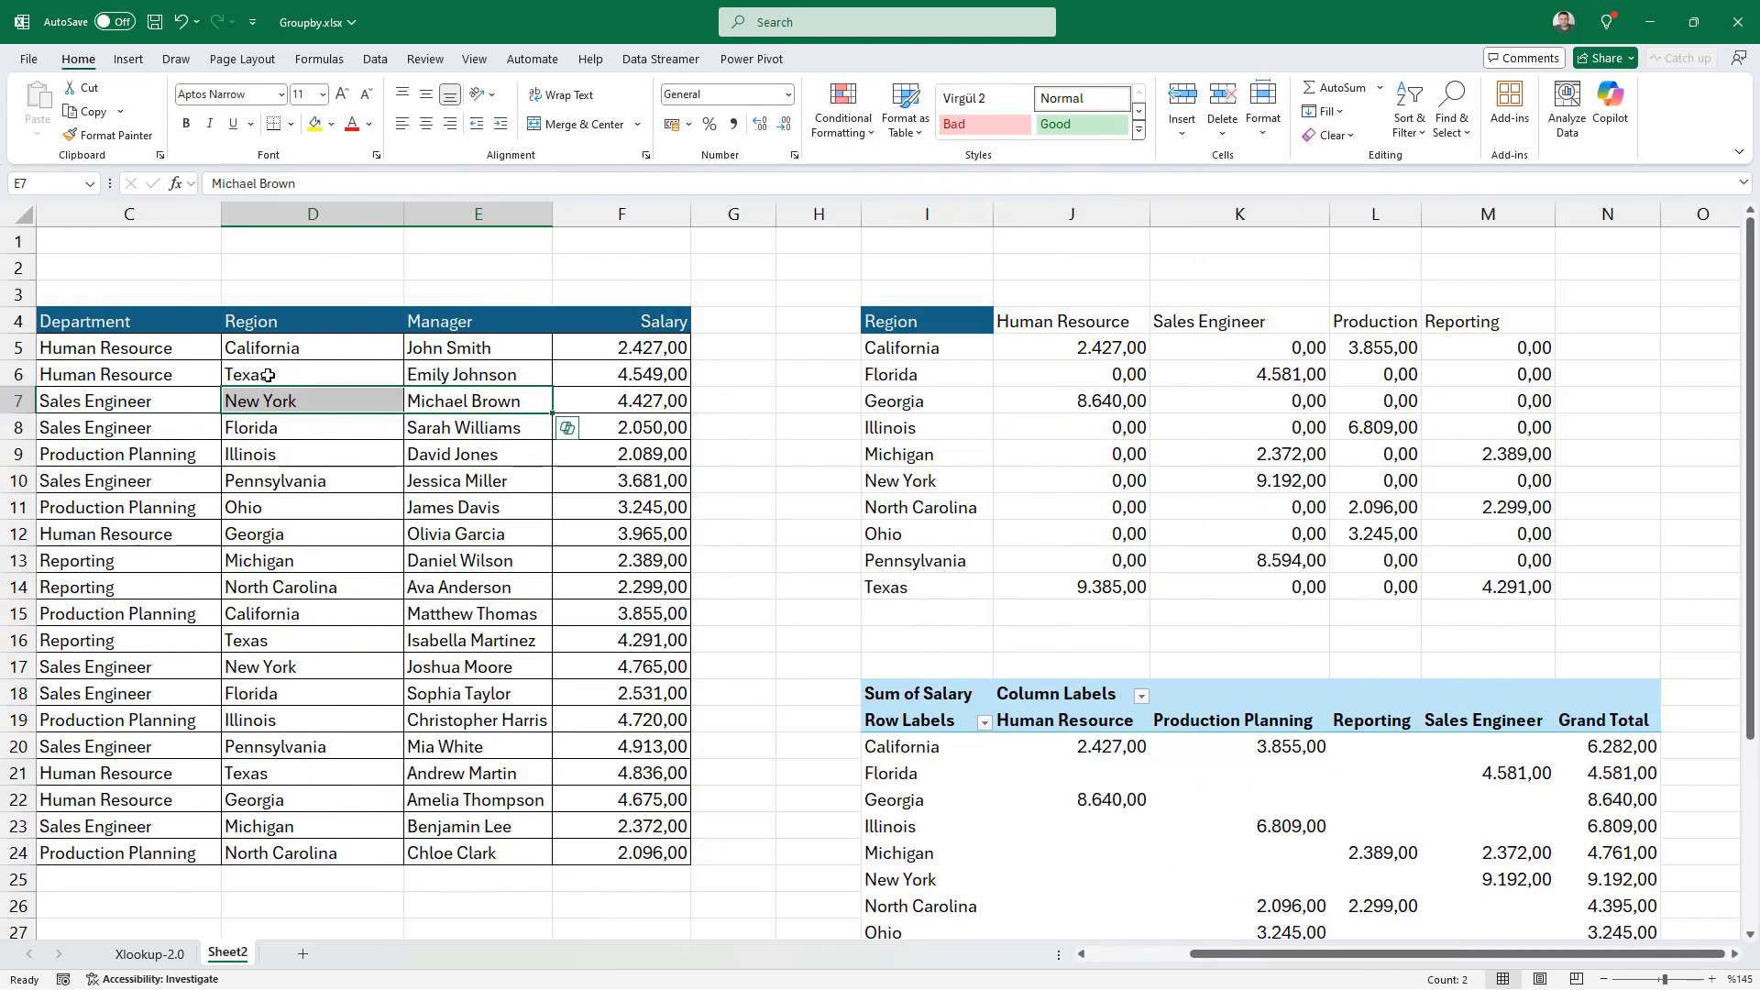
pyautogui.click(640, 490)
pyautogui.moveTo(633, 562); pyautogui.dragTo(651, 461)
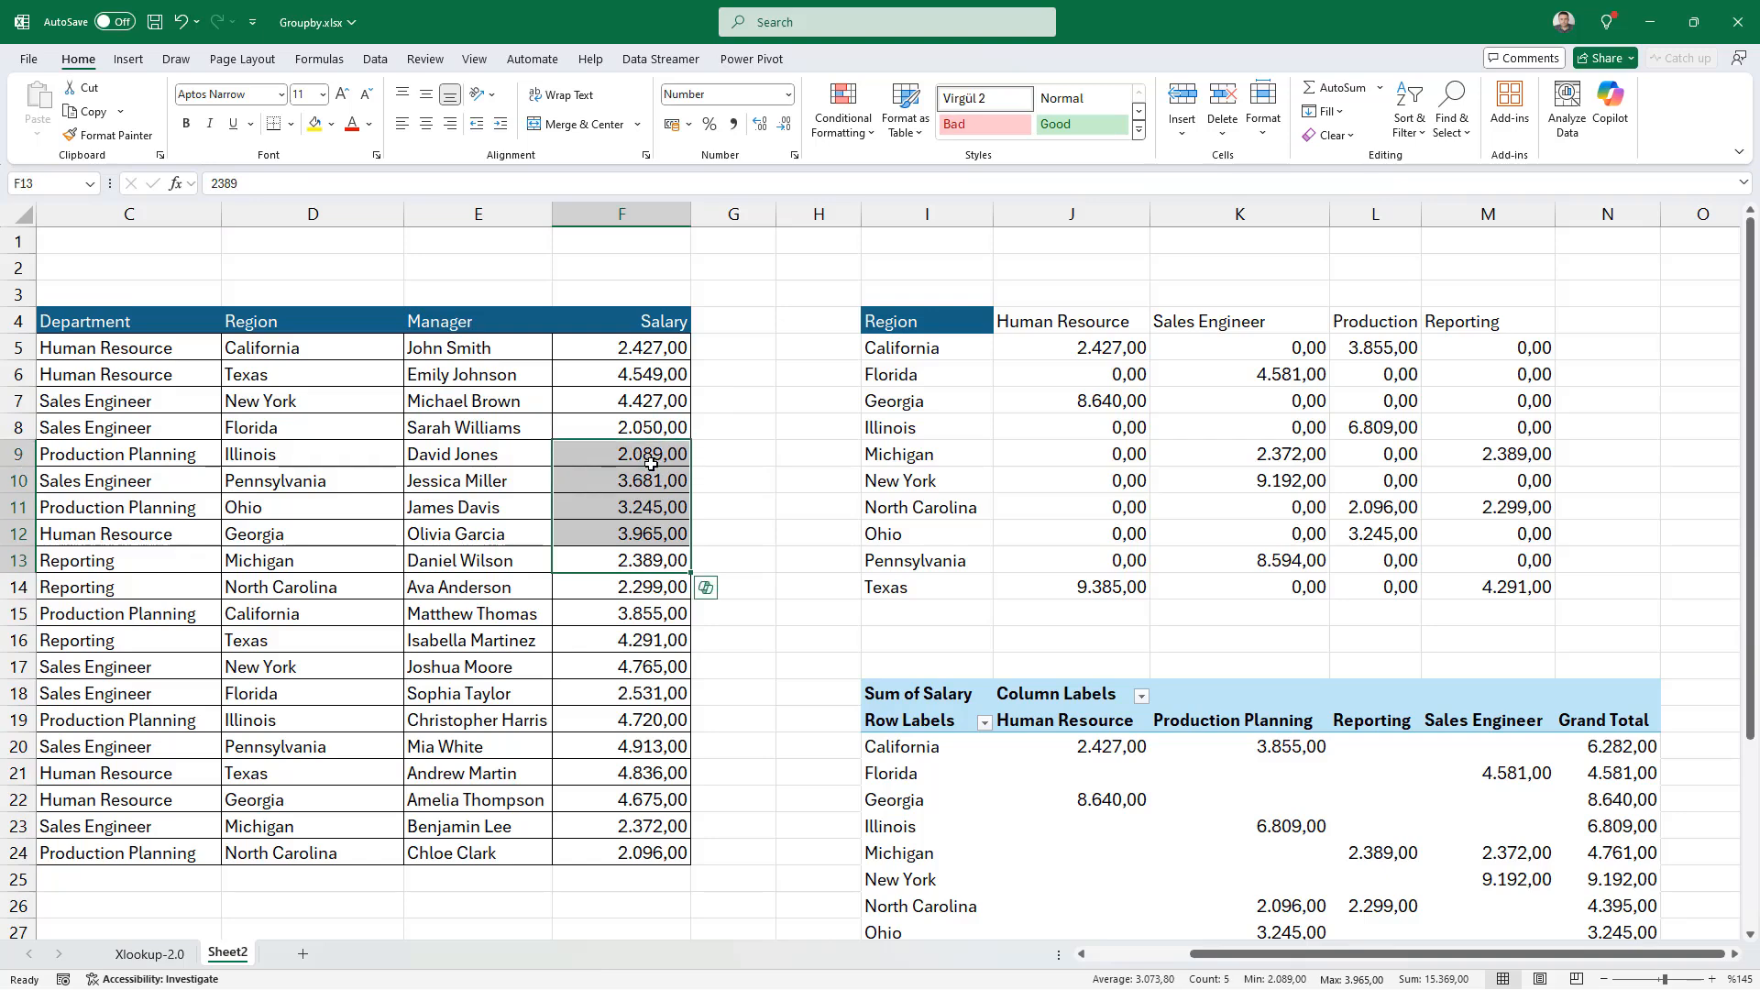
pyautogui.click(1074, 755)
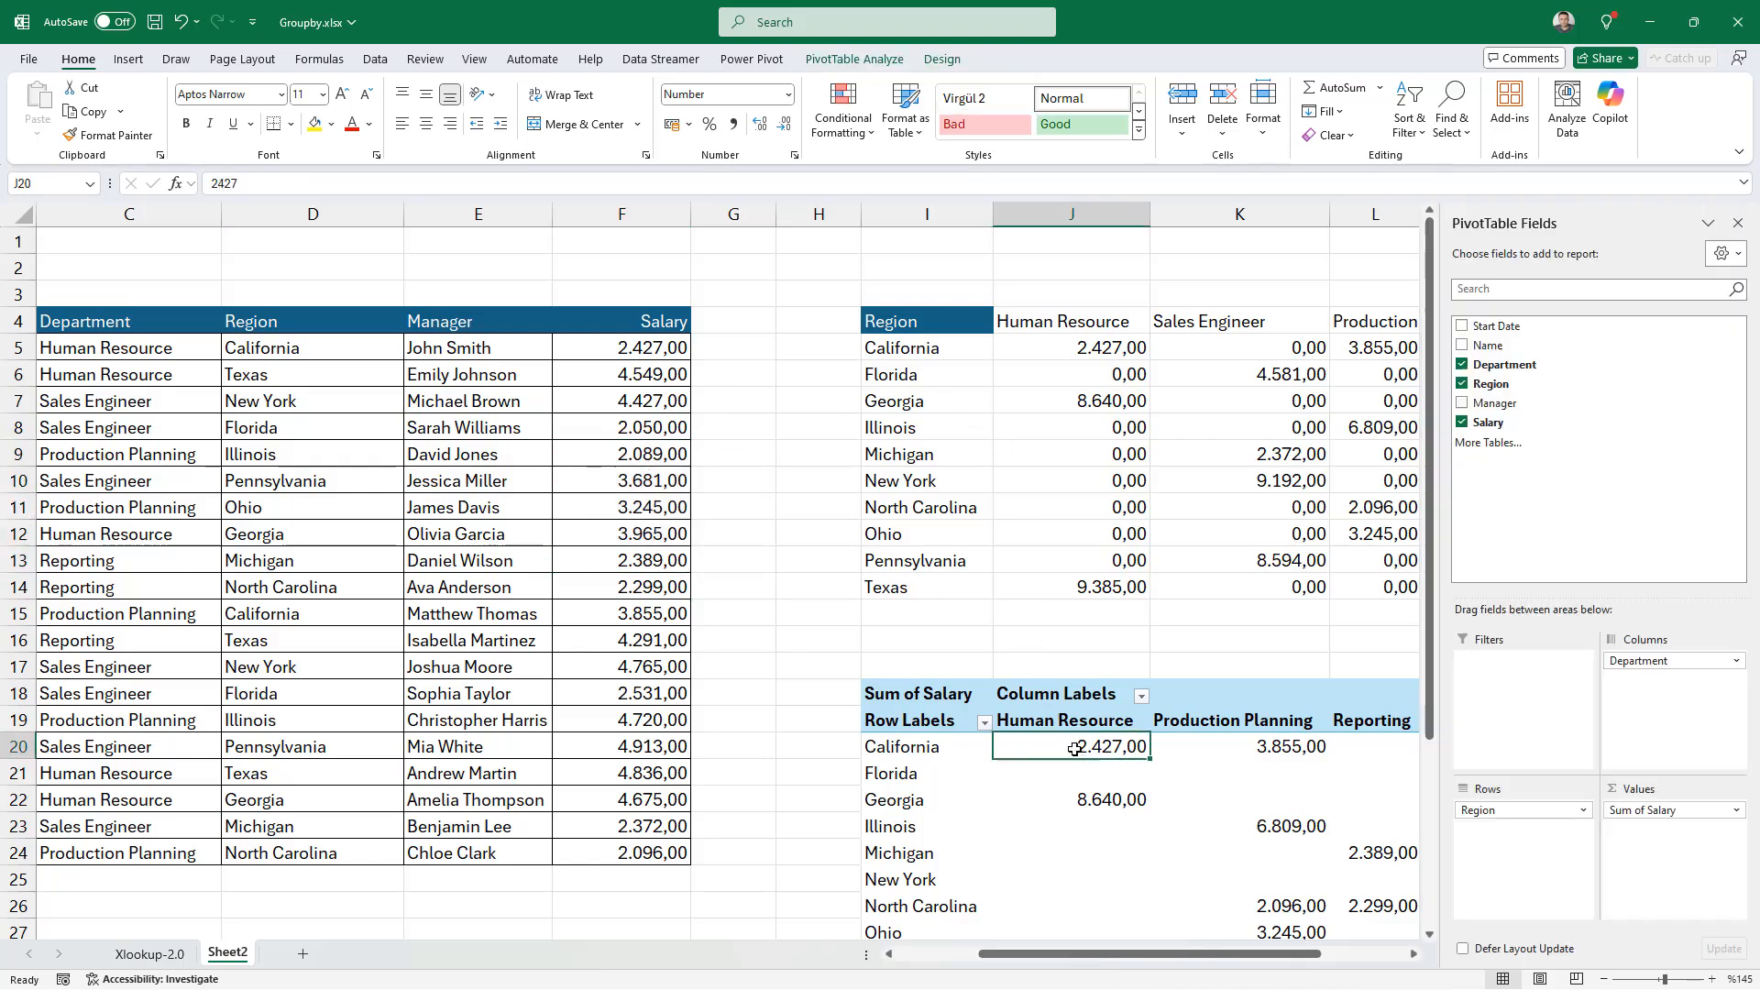
pyautogui.click(1080, 374)
pyautogui.click(1088, 341)
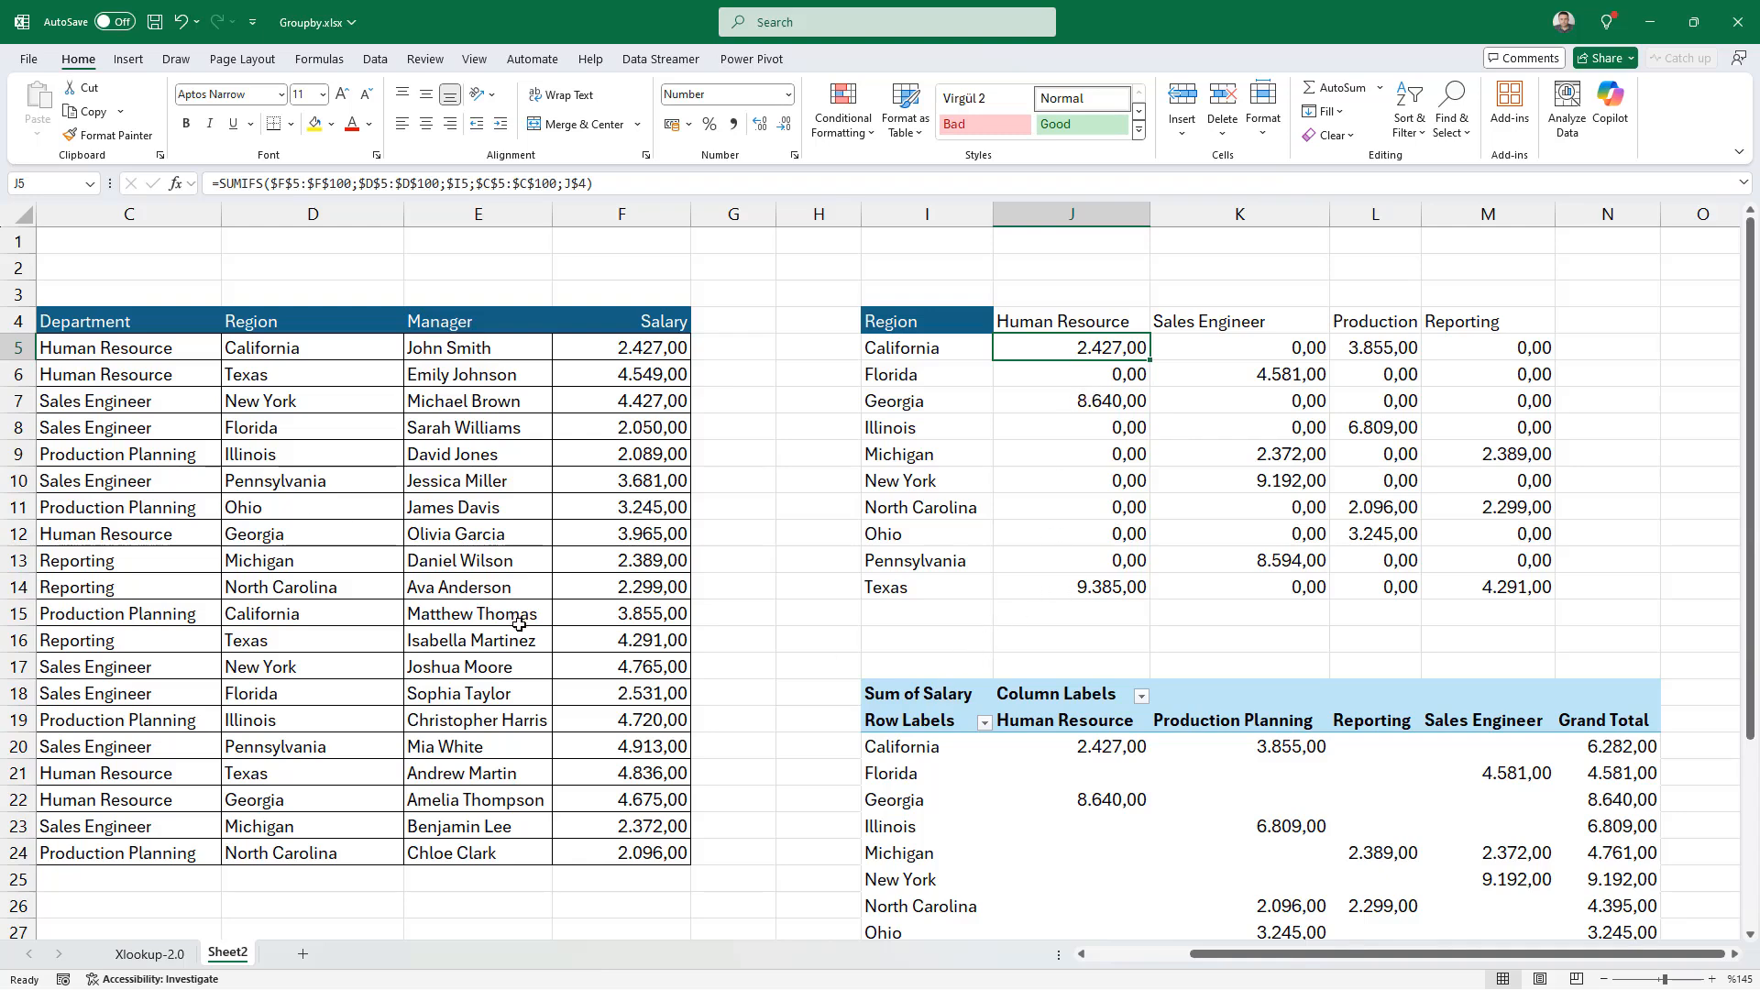
pyautogui.hotkey('ctrl', 'Down')
pyautogui.moveTo(1045, 800); pyautogui.dragTo(1481, 852)
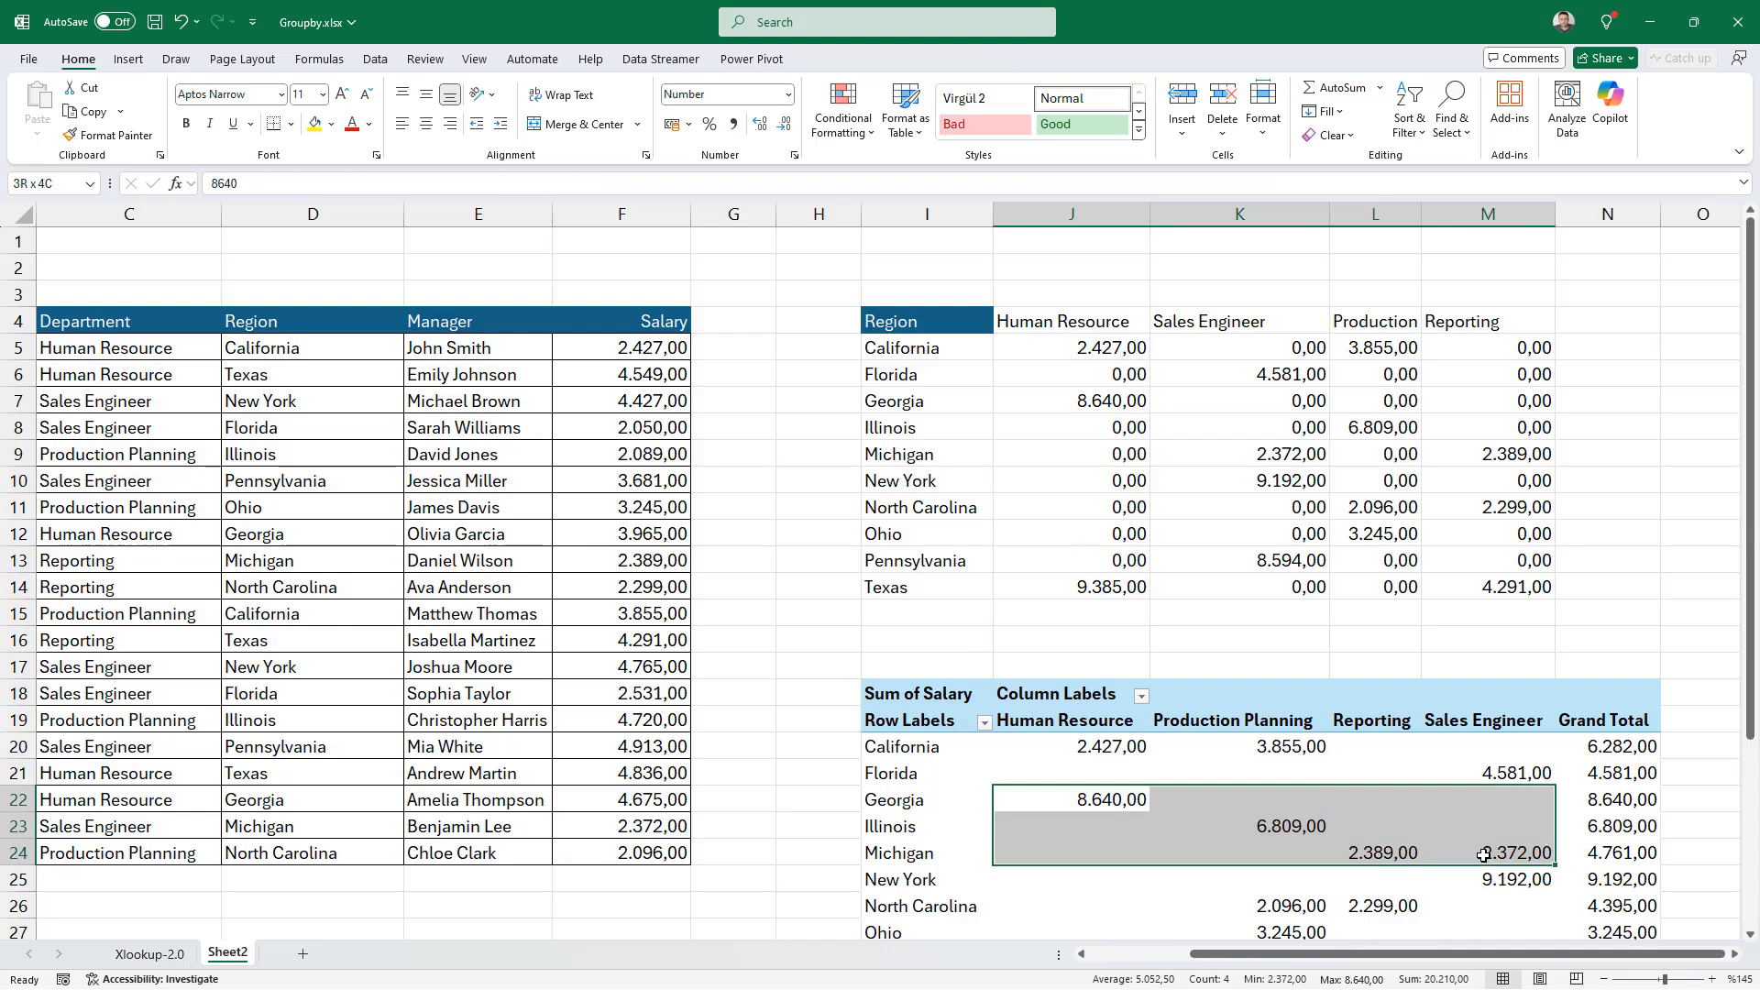
pyautogui.click(1320, 818)
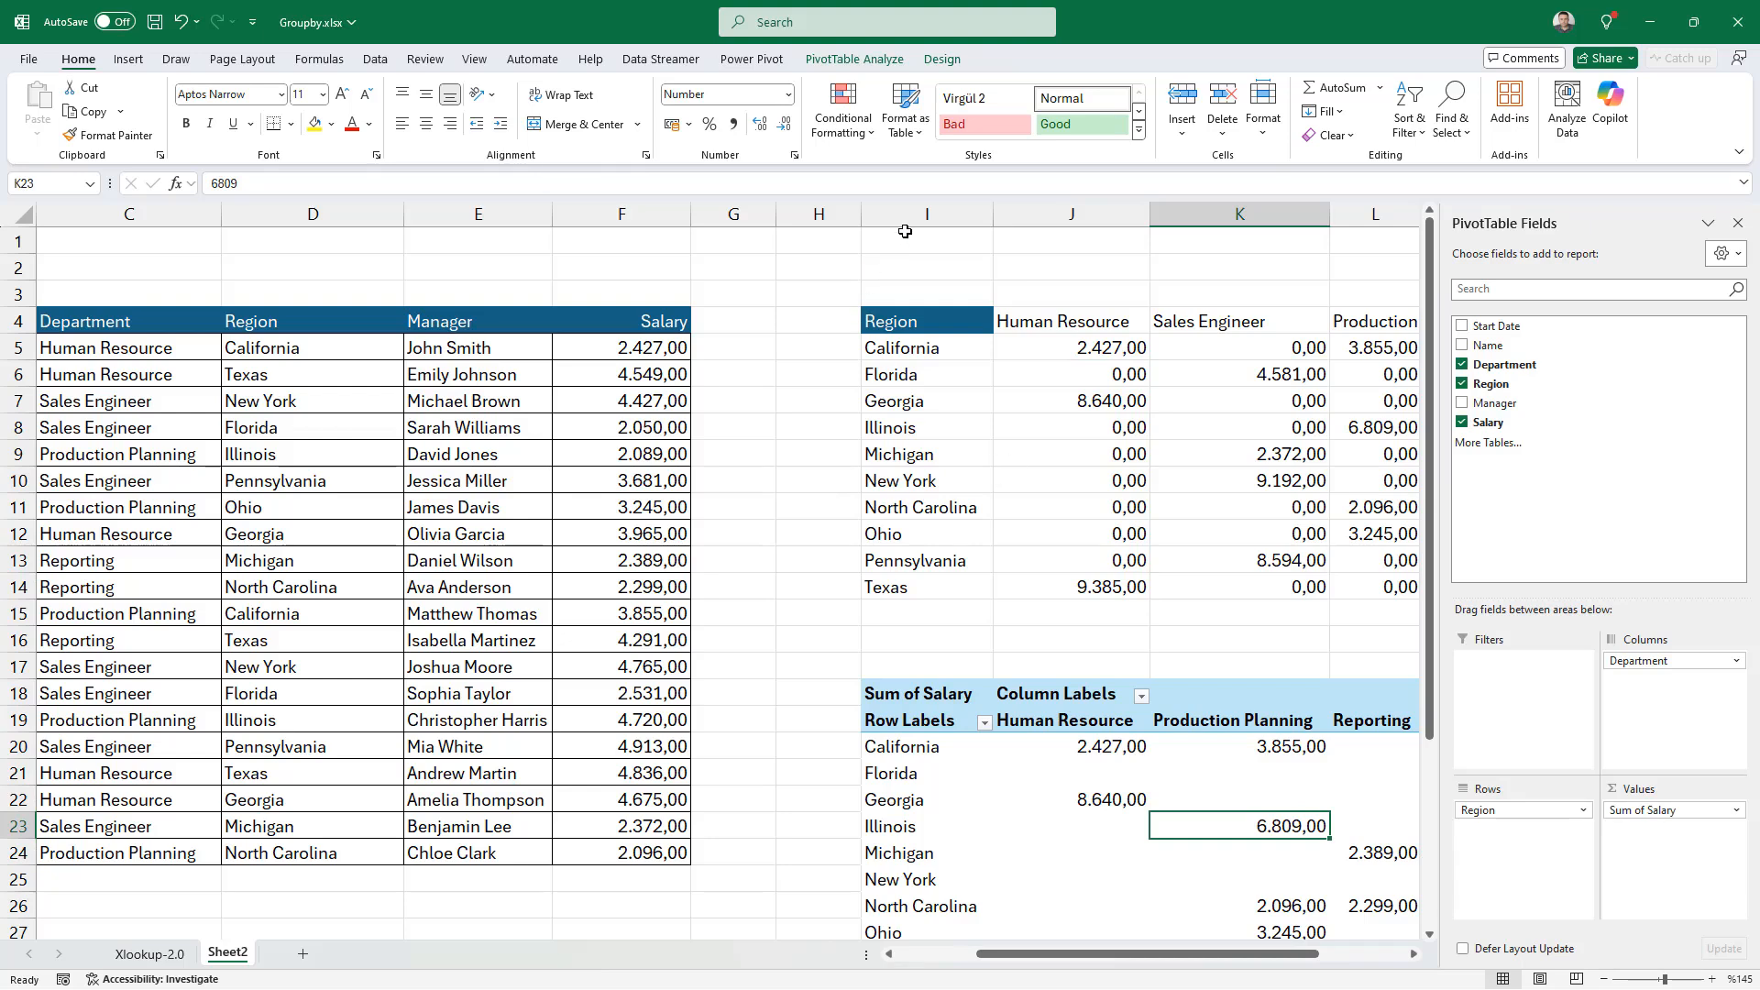
# Step: Enter the sample criteria Florida in cell I1 and >3000 in cell J1 above the summary grid
pyautogui.click(905, 231)
pyautogui.write('Florida')
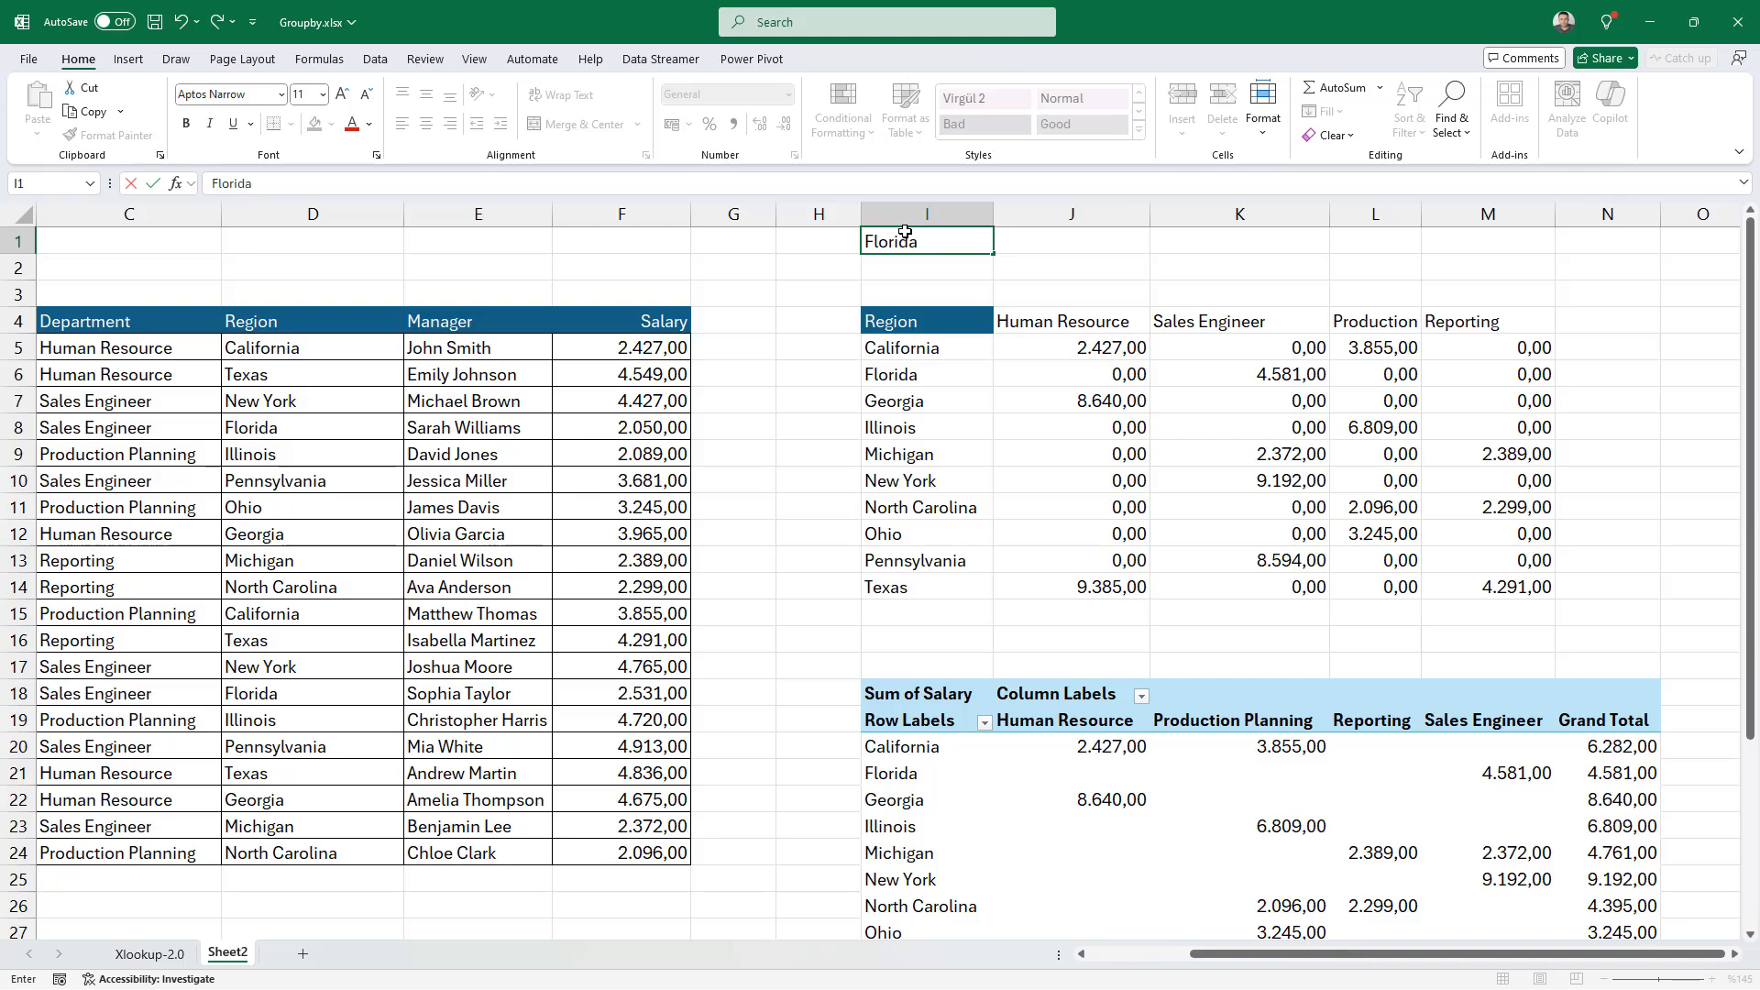
pyautogui.press('Tab')
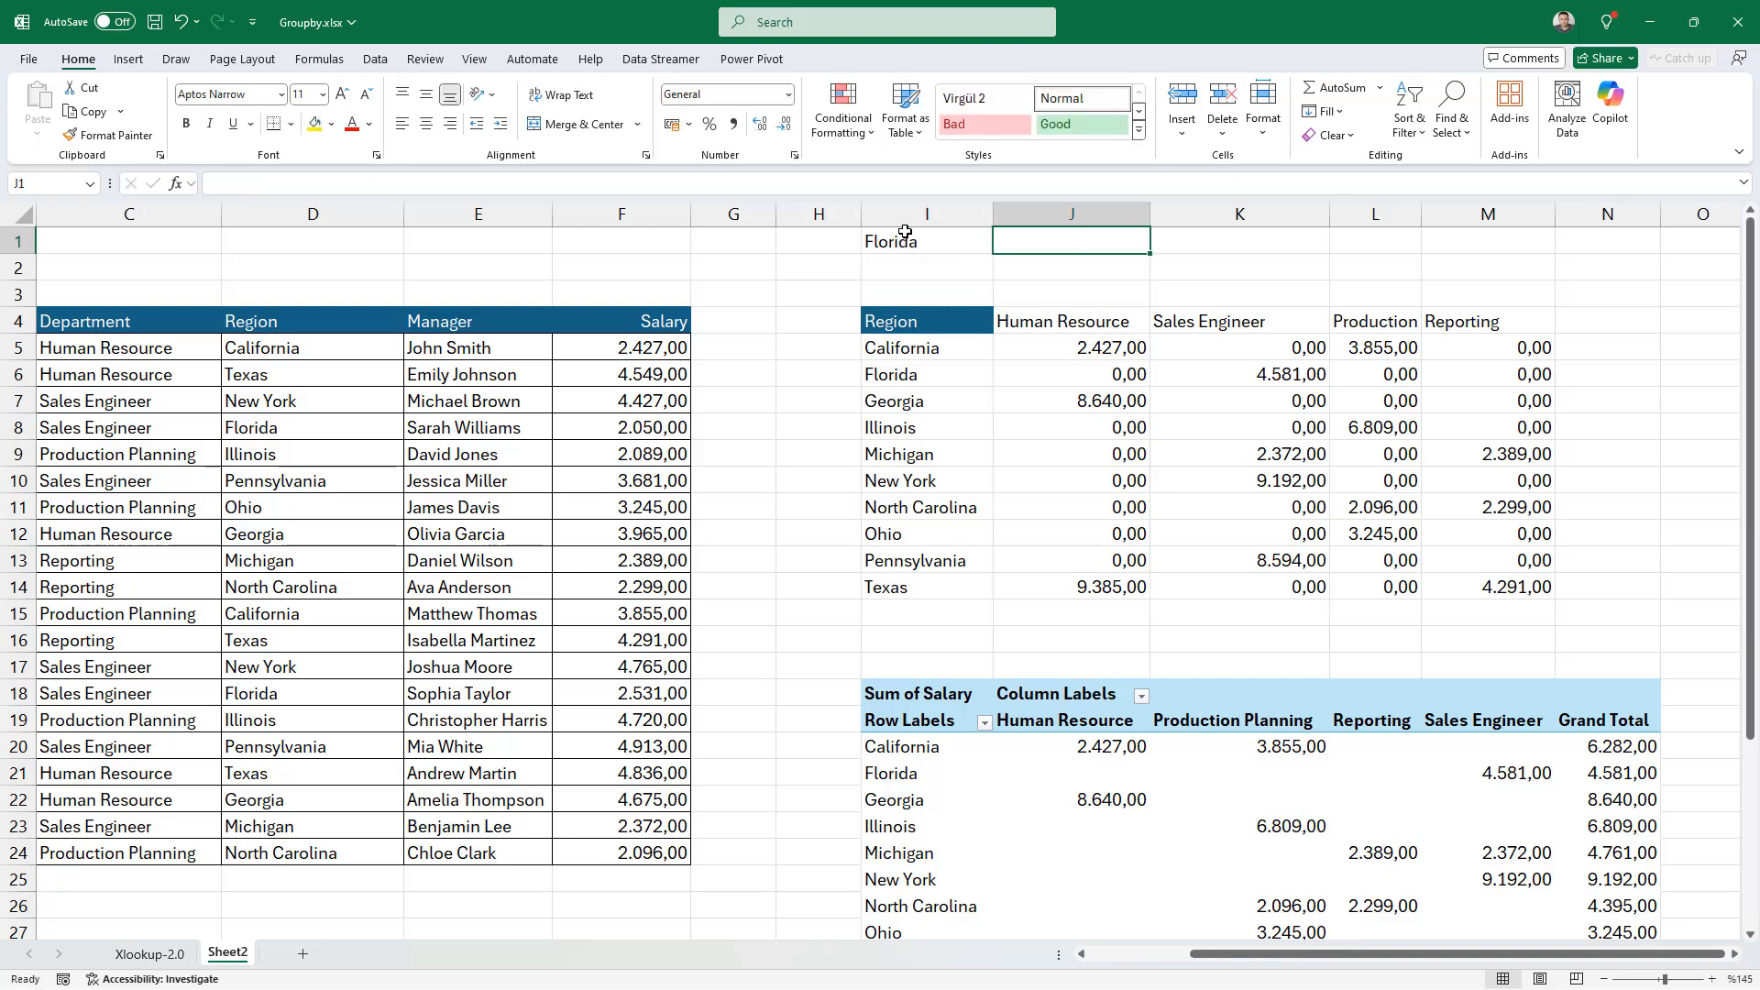
pyautogui.write('>6')
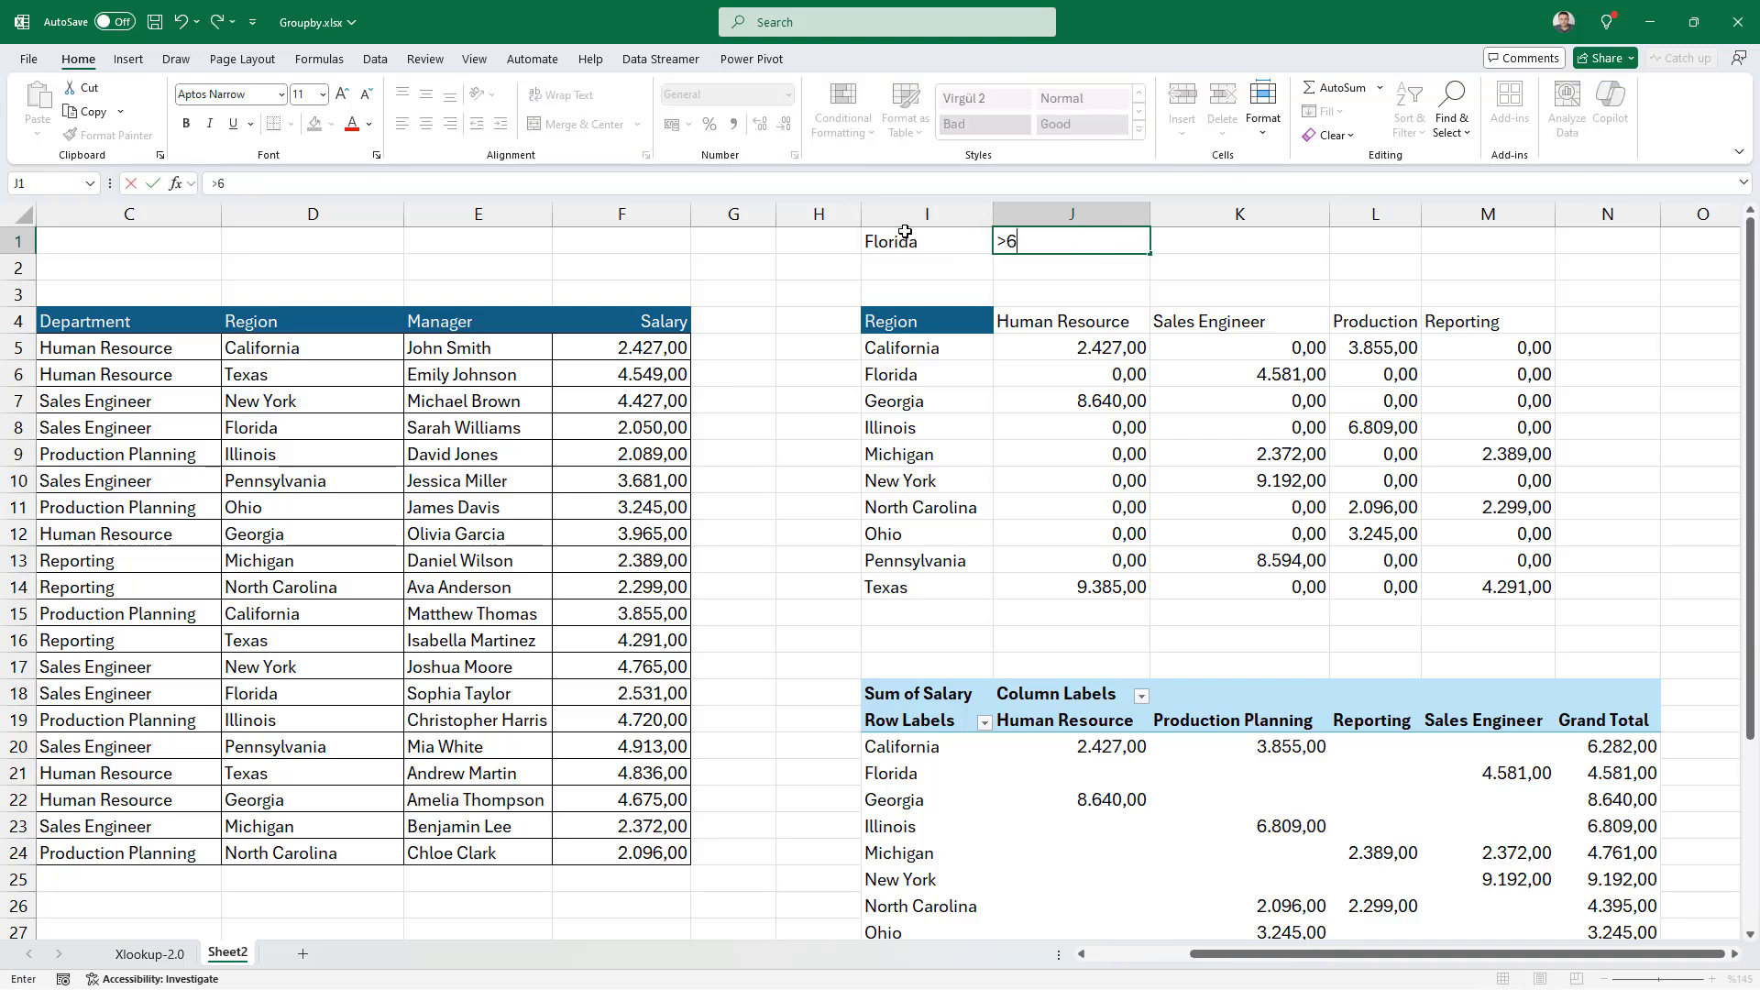
pyautogui.write('2')
pyautogui.press('BackSpace')
pyautogui.press('BackSpace')
pyautogui.write('3000')
pyautogui.press('Return')
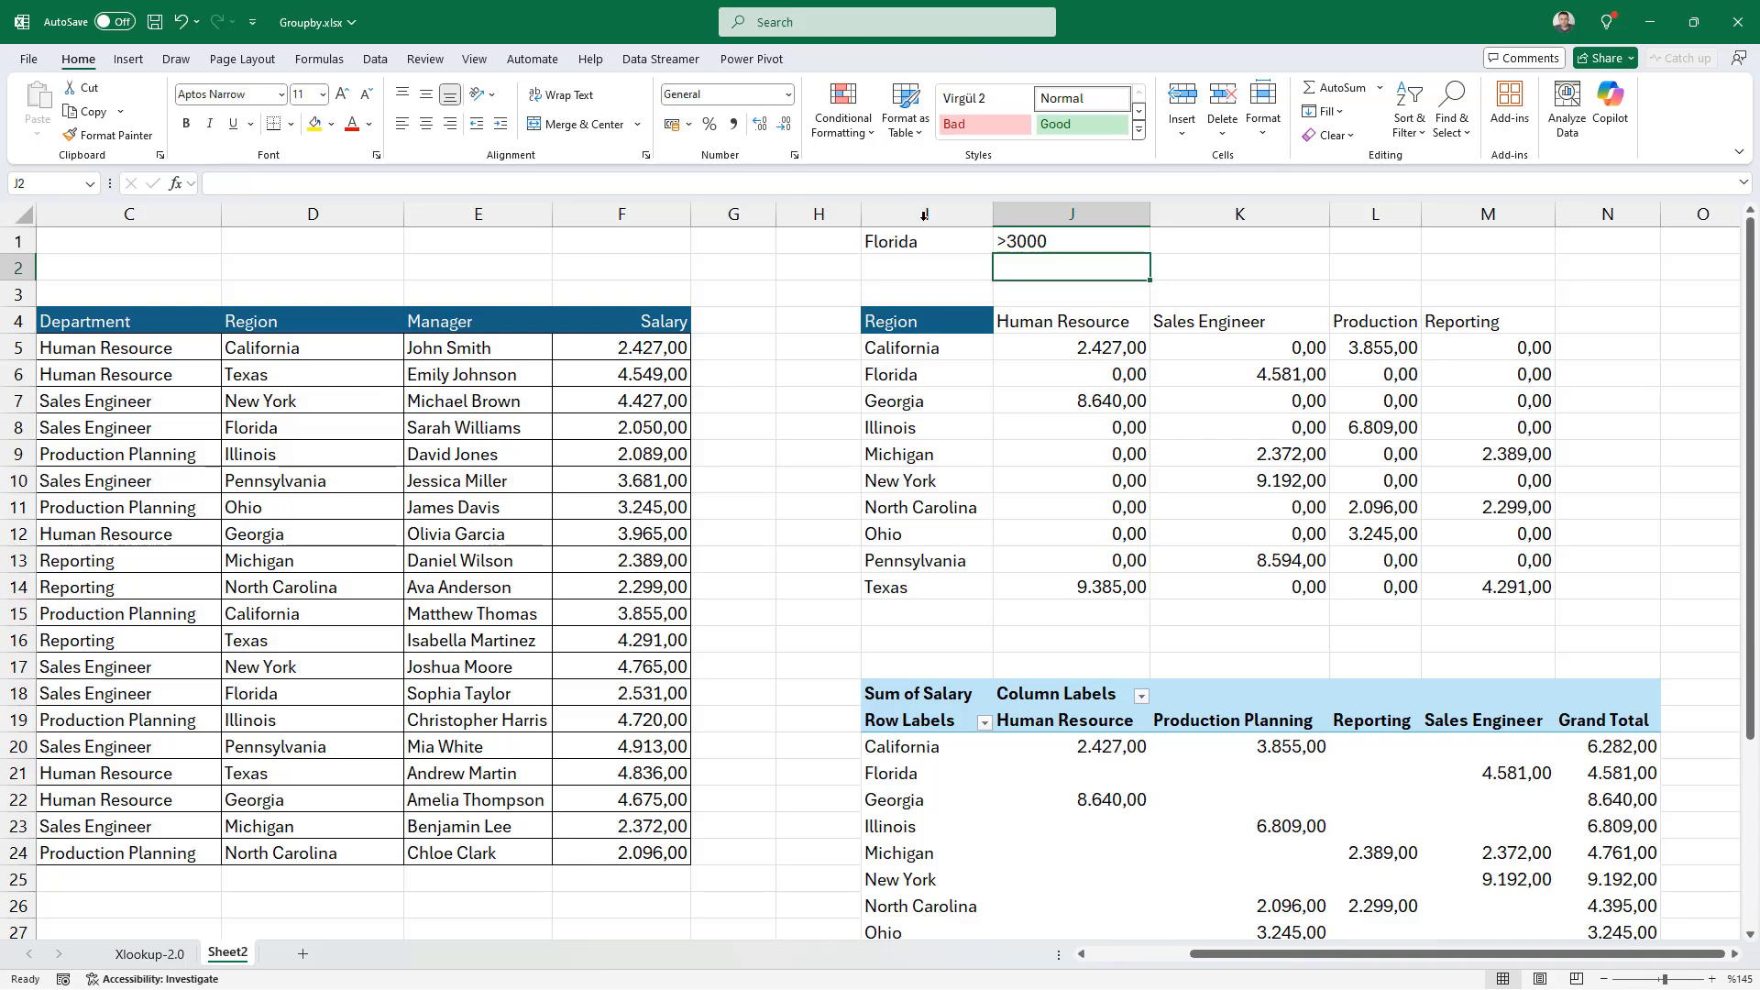
pyautogui.click(1082, 474)
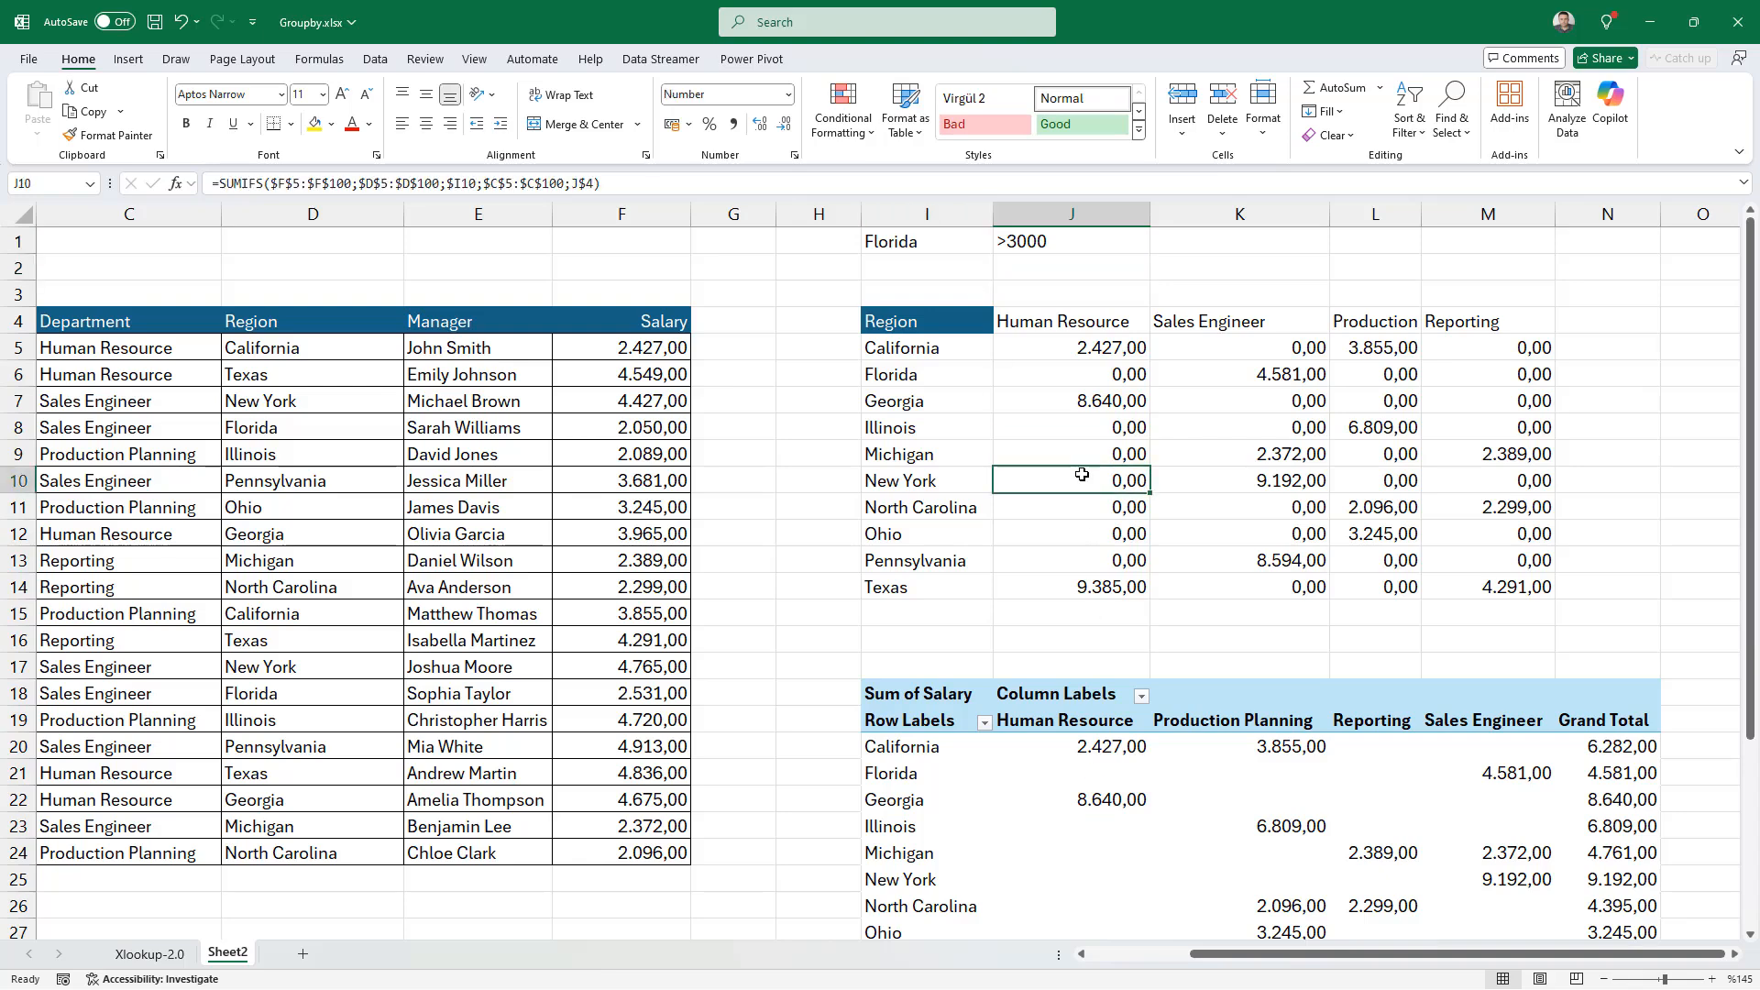